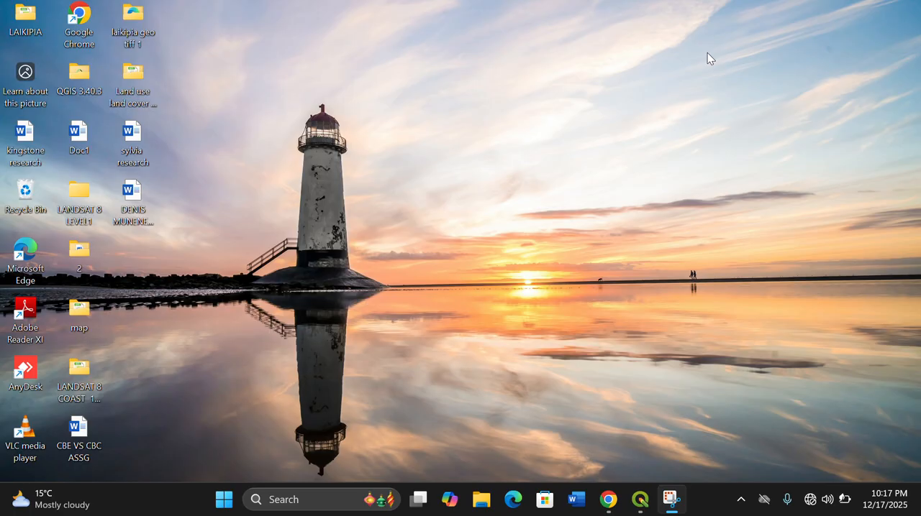
- Switch to QGIS and open the recent project "digitization"
{"action": "left_click", "coordinate": [636, 511]}
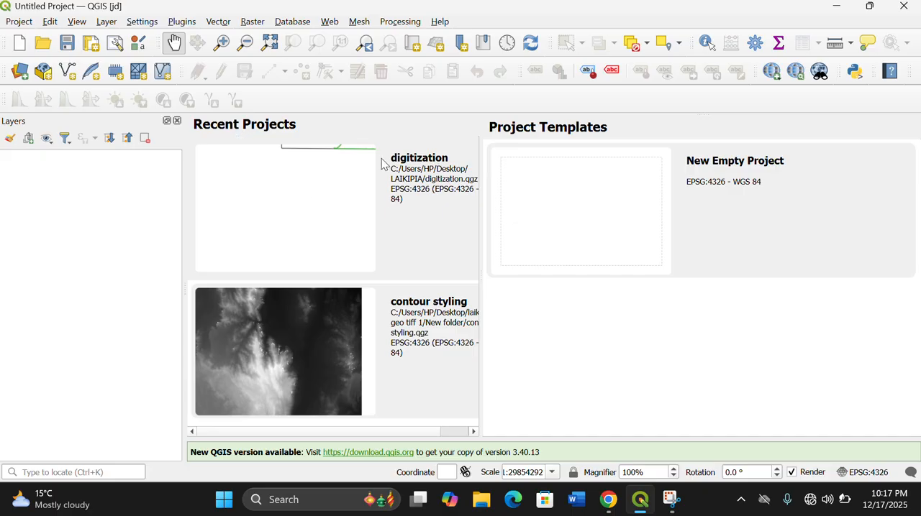
{"action": "left_click", "coordinate": [305, 195]}
{"action": "double_click", "coordinate": [305, 195]}
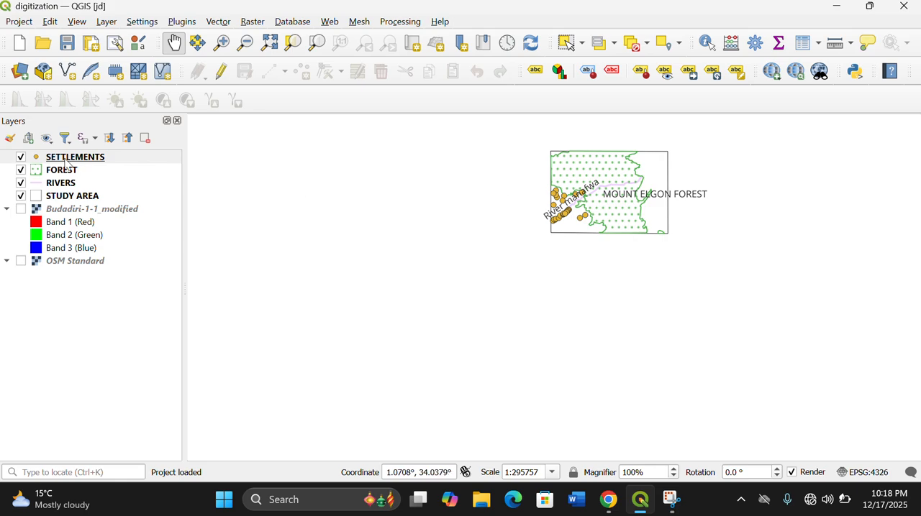
- Remove the Budadiri-1-1_modified and OSM Standard raster layers from the project
{"action": "left_click", "coordinate": [71, 196]}
{"action": "right_click", "coordinate": [71, 195]}
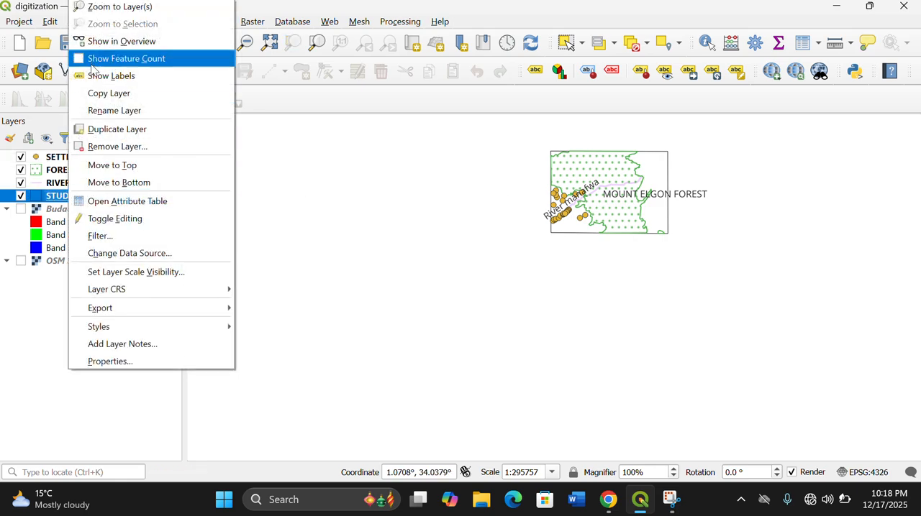
{"action": "left_click", "coordinate": [116, 7]}
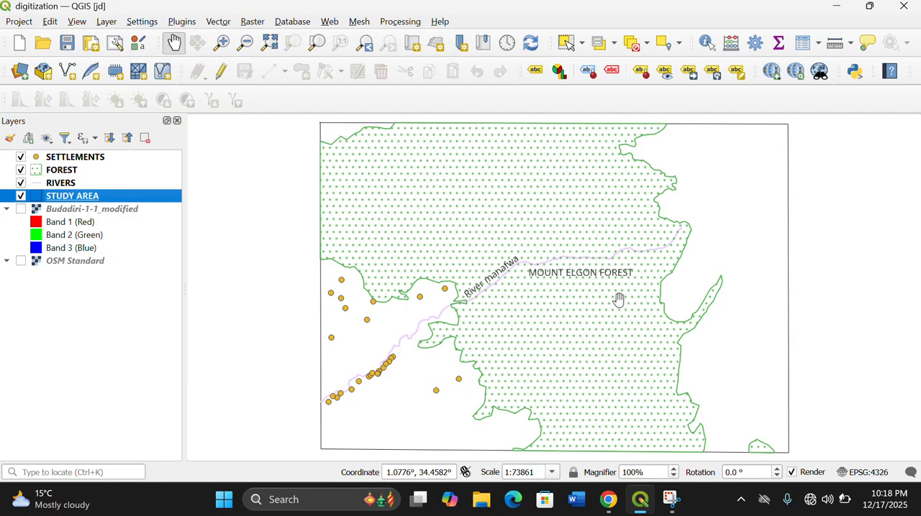
{"action": "left_click_drag", "start_coordinate": [536, 317], "coordinate": [494, 294]}
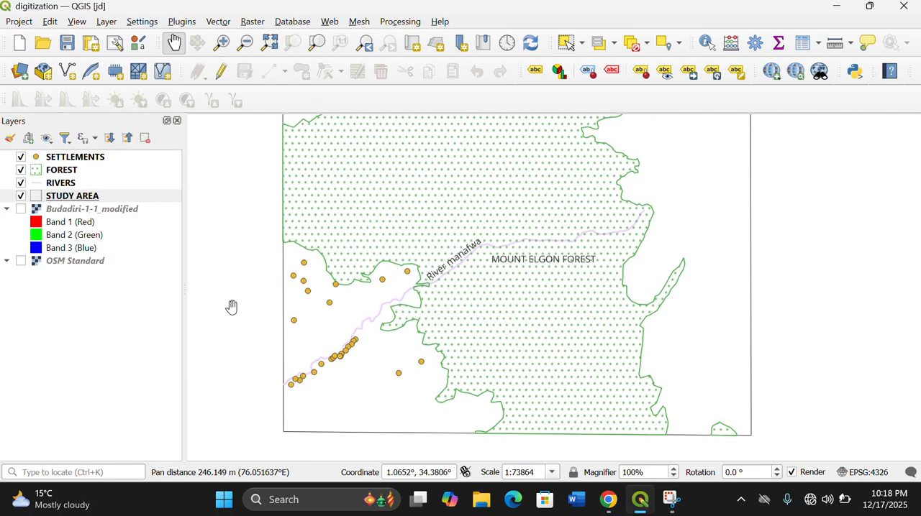
{"action": "right_click", "coordinate": [104, 213]}
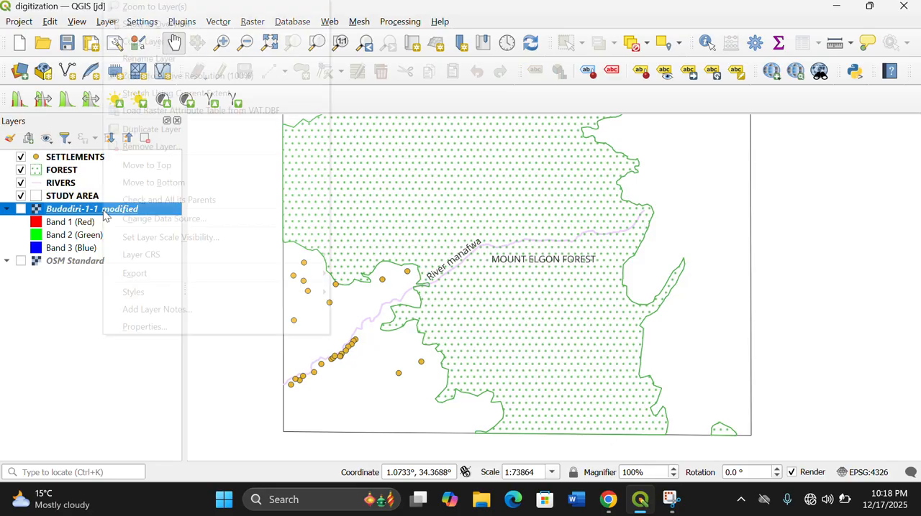
{"action": "left_click", "coordinate": [152, 146]}
{"action": "left_click", "coordinate": [439, 268]}
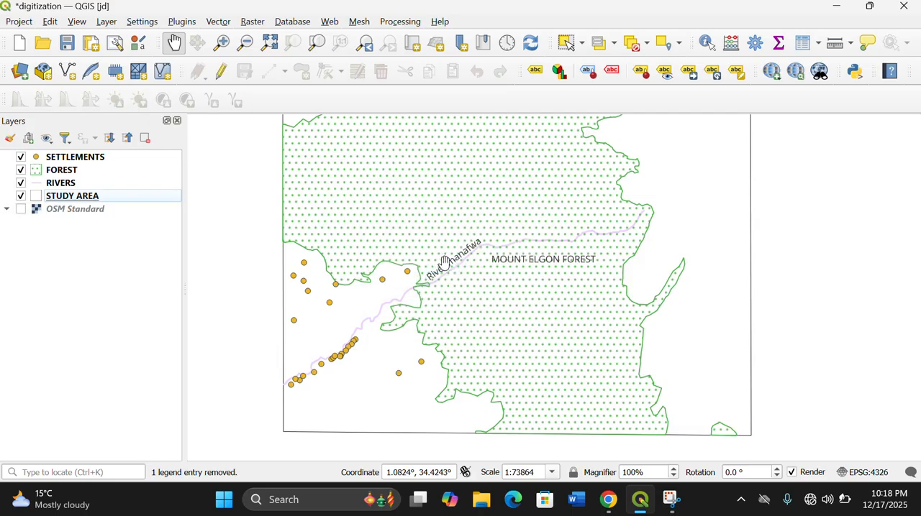
{"action": "right_click", "coordinate": [82, 210]}
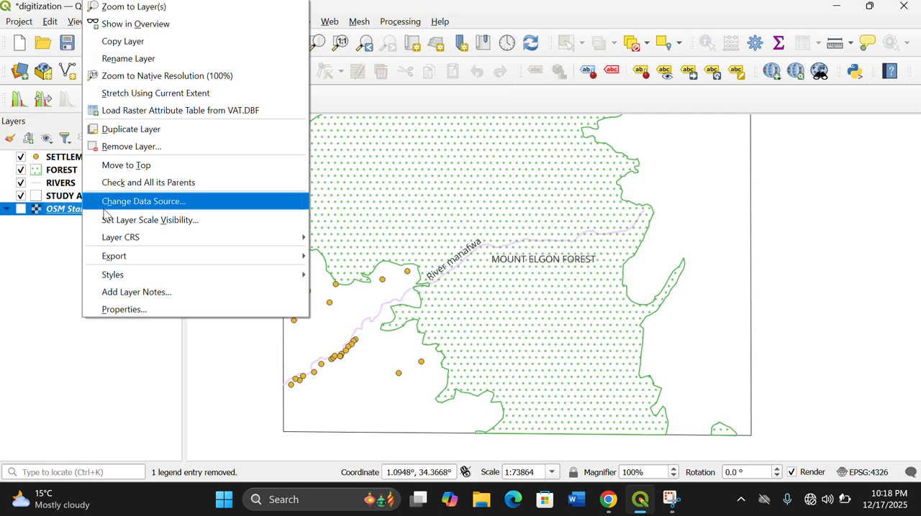
{"action": "left_click", "coordinate": [172, 145]}
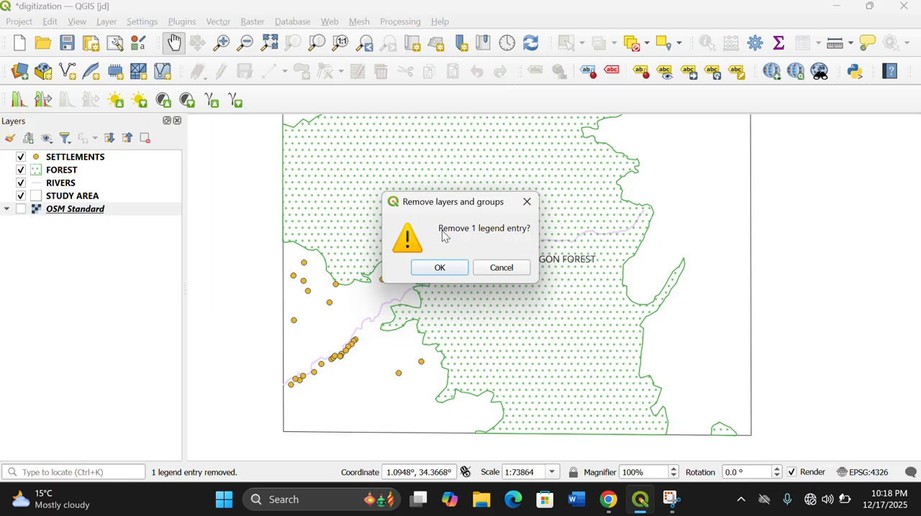
{"action": "left_click", "coordinate": [438, 268]}
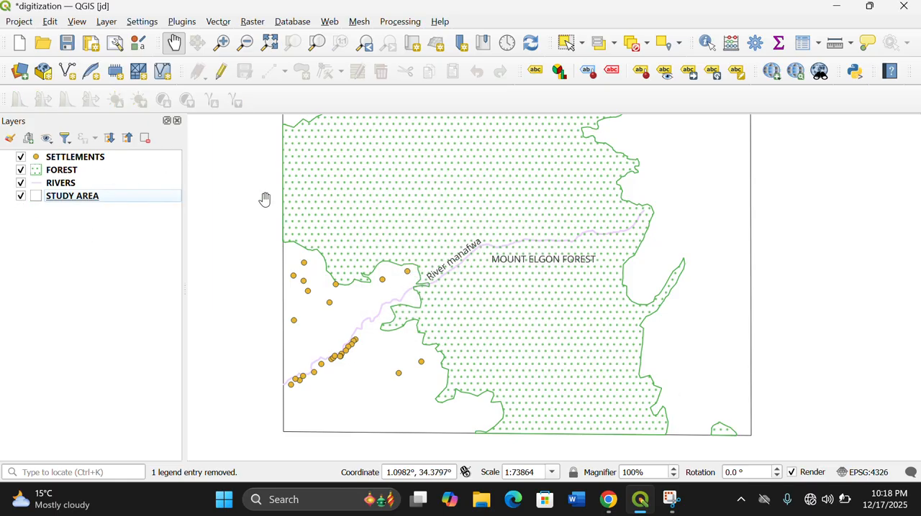
- Fit the map view to the STUDY AREA layer and create a print layout with the title left empty
{"action": "right_click", "coordinate": [143, 199]}
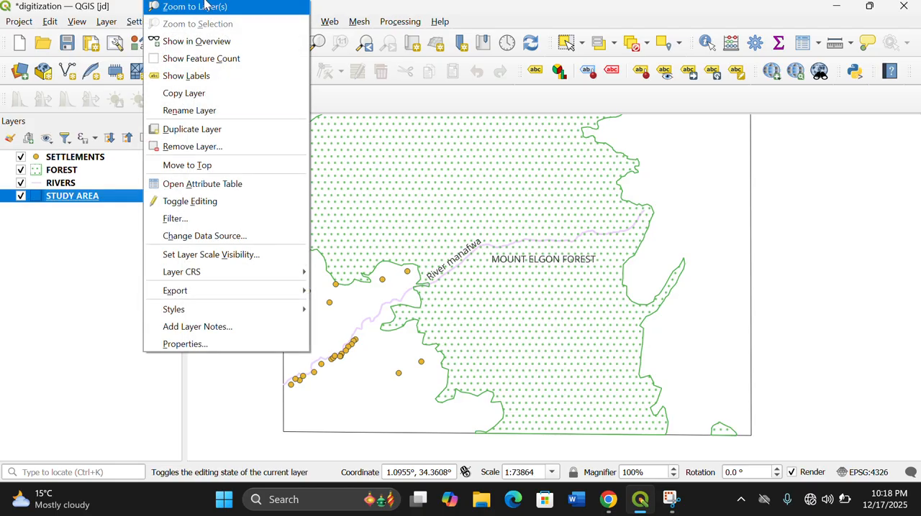
{"action": "left_click", "coordinate": [203, 4]}
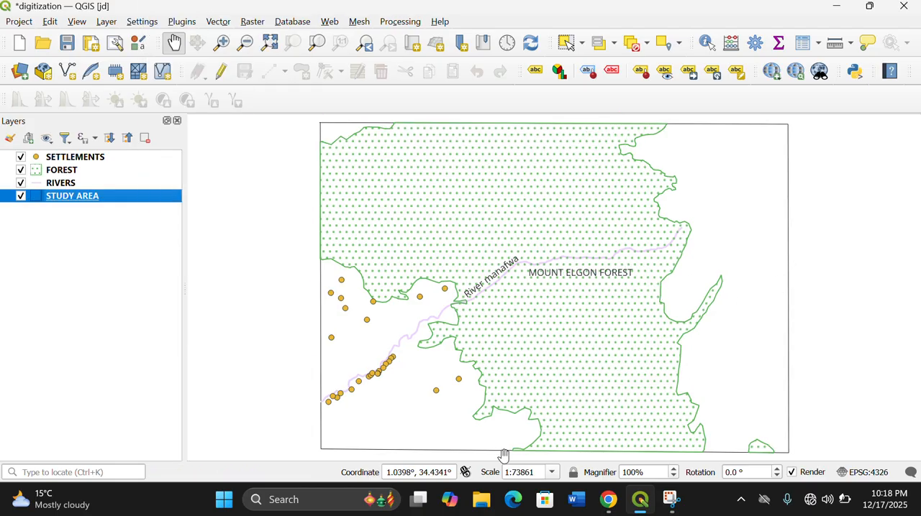
{"action": "left_click", "coordinate": [92, 45]}
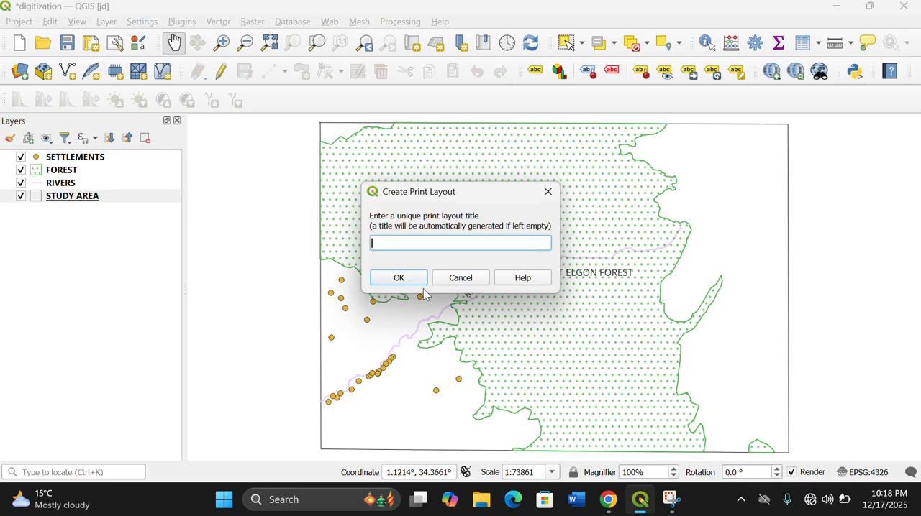
{"action": "left_click", "coordinate": [403, 277]}
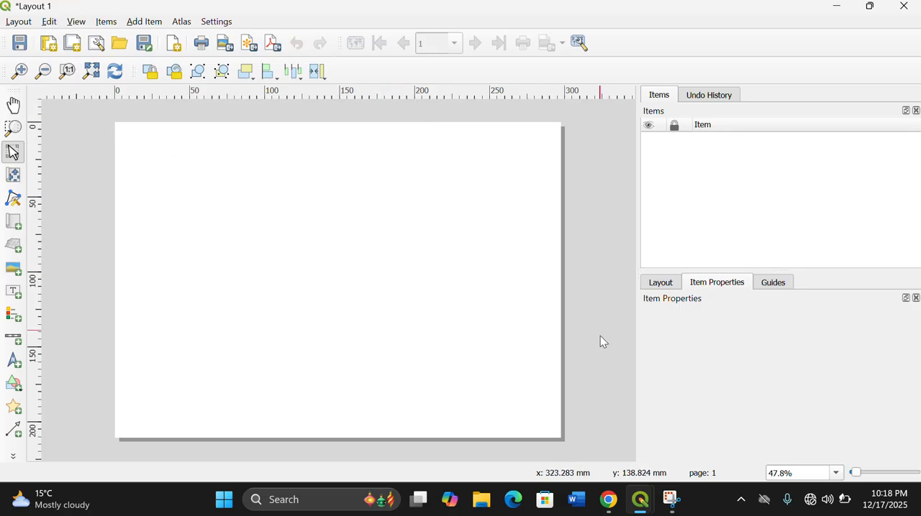
{"action": "left_click", "coordinate": [147, 23]}
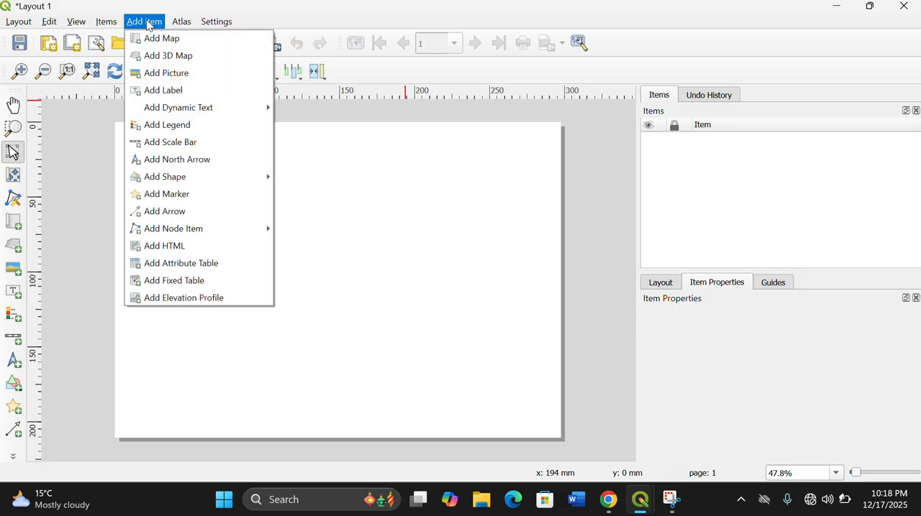
{"action": "left_click", "coordinate": [147, 23]}
{"action": "left_click", "coordinate": [147, 24]}
{"action": "left_click", "coordinate": [148, 24]}
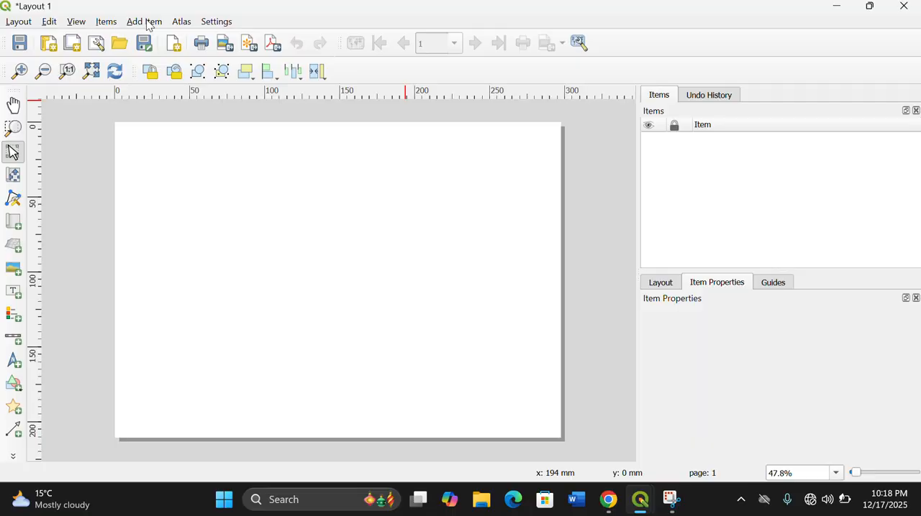
{"action": "left_click", "coordinate": [147, 24]}
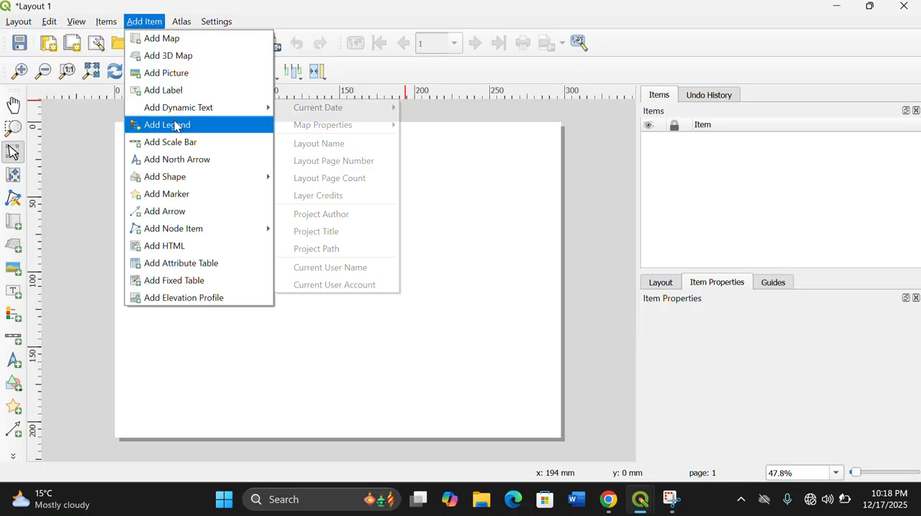
{"action": "left_click", "coordinate": [163, 38]}
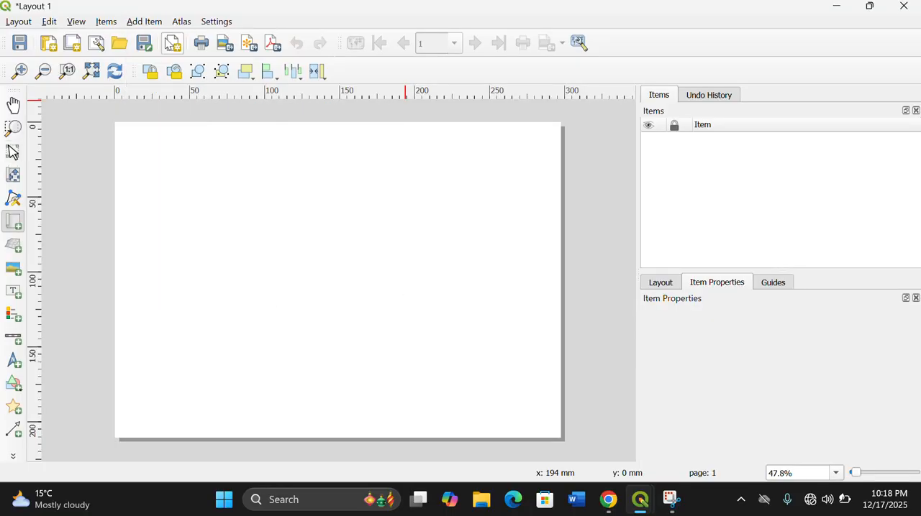
{"action": "left_click", "coordinate": [118, 128]}
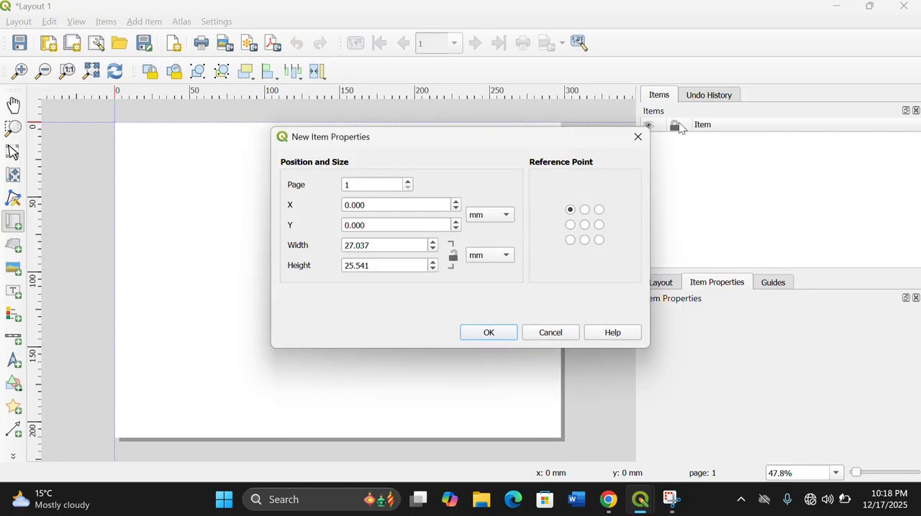
{"action": "left_click", "coordinate": [638, 136]}
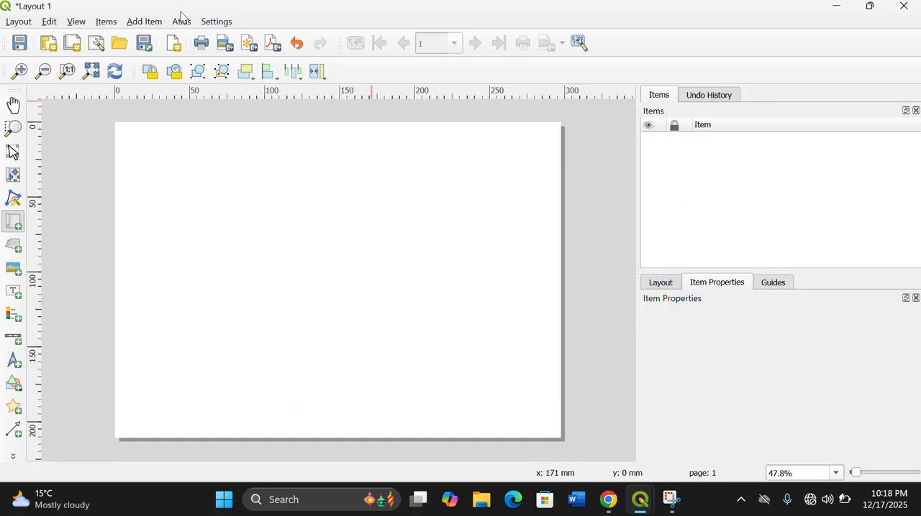
- Add a map to the layout covering the whole page, about 297 mm wide and 210 mm high
{"action": "left_click", "coordinate": [155, 21]}
{"action": "left_click", "coordinate": [169, 57]}
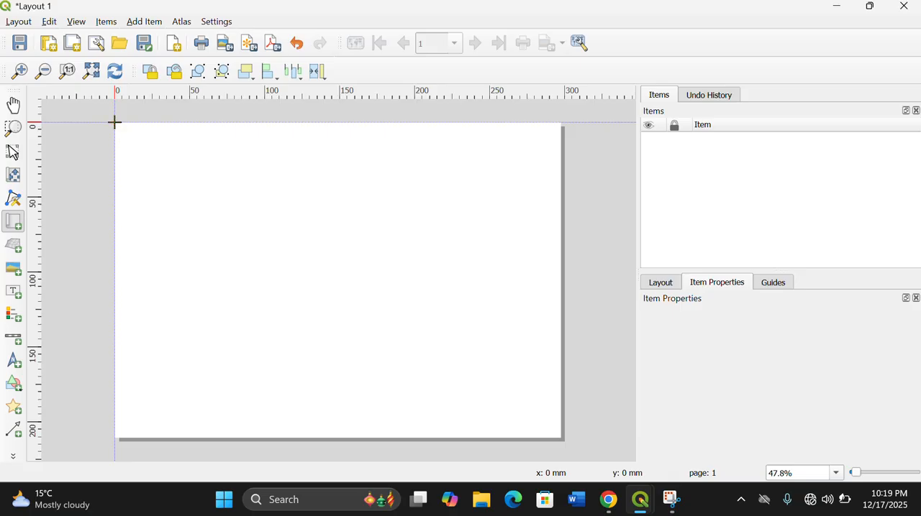
{"action": "left_click_drag", "start_coordinate": [114, 123], "coordinate": [561, 435]}
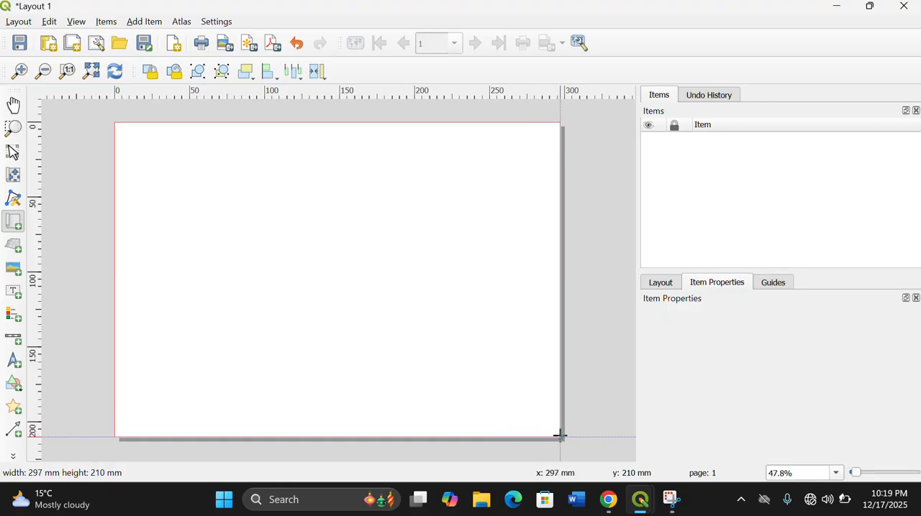
{"action": "left_click_drag", "start_coordinate": [561, 436], "coordinate": [560, 436]}
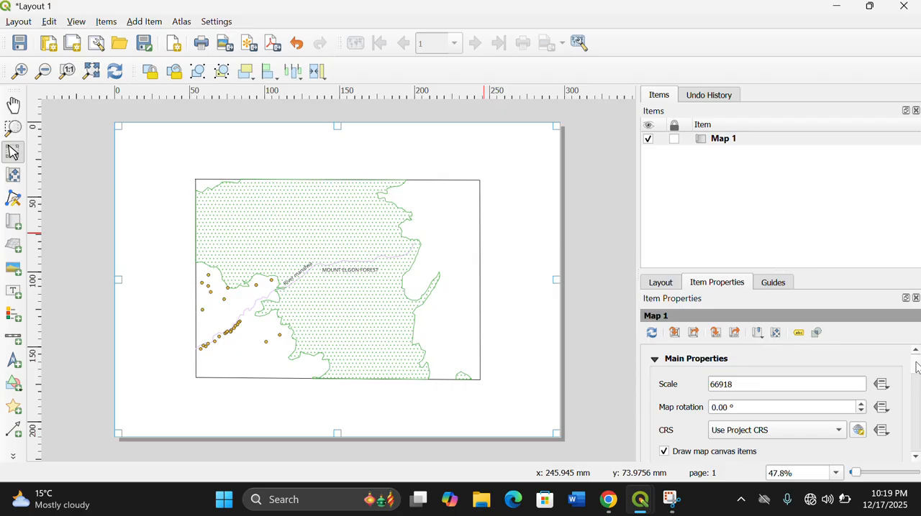
- Turn on the frame around the layout's map item
{"action": "left_click_drag", "start_coordinate": [916, 367], "coordinate": [919, 426]}
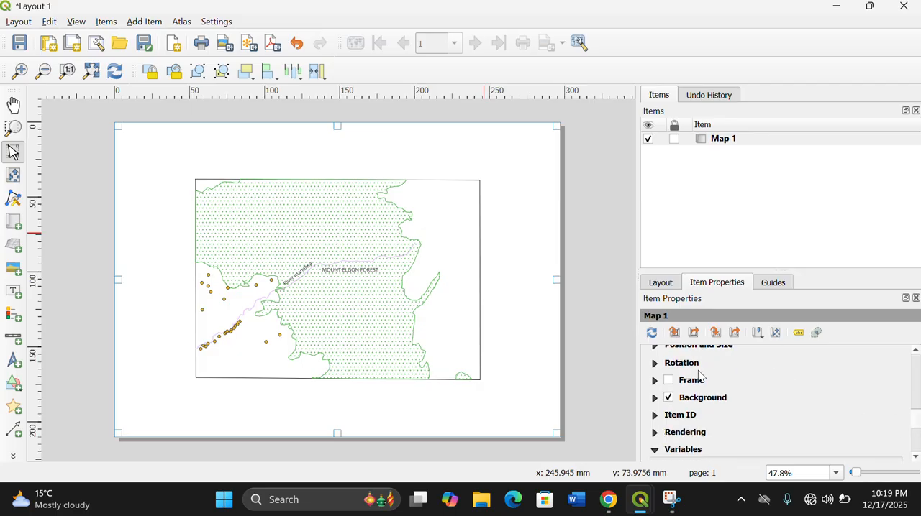
{"action": "left_click", "coordinate": [670, 384]}
{"action": "left_click", "coordinate": [670, 384]}
{"action": "left_click", "coordinate": [668, 382]}
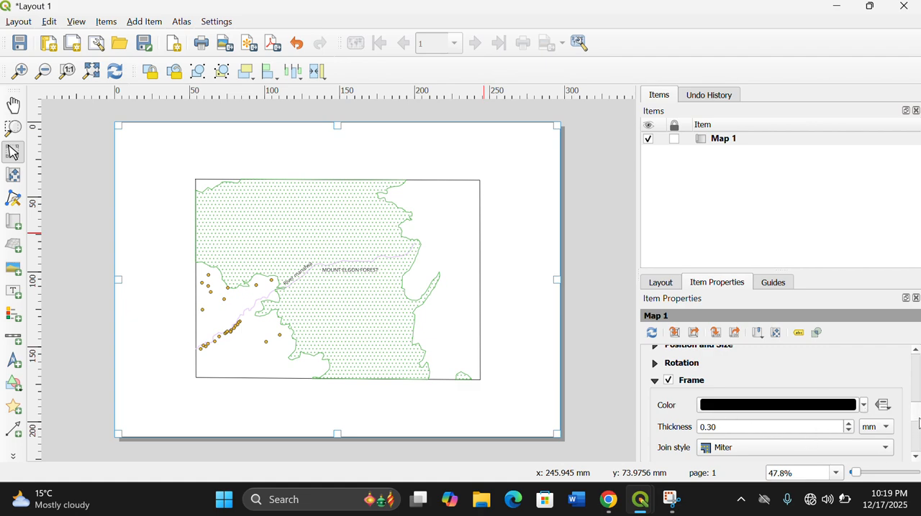
- Set the map frame's thickness to 1.00 mm and deselect the map
{"action": "scroll", "coordinate": [918, 423], "scroll_direction": "down", "scroll_amount": 1}
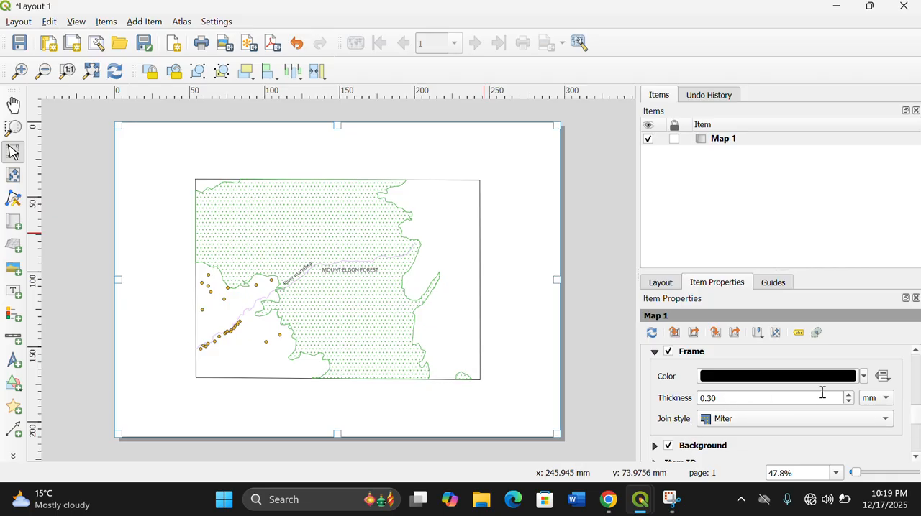
{"action": "left_click", "coordinate": [849, 396]}
{"action": "left_click", "coordinate": [849, 396]}
{"action": "left_click", "coordinate": [849, 396]}
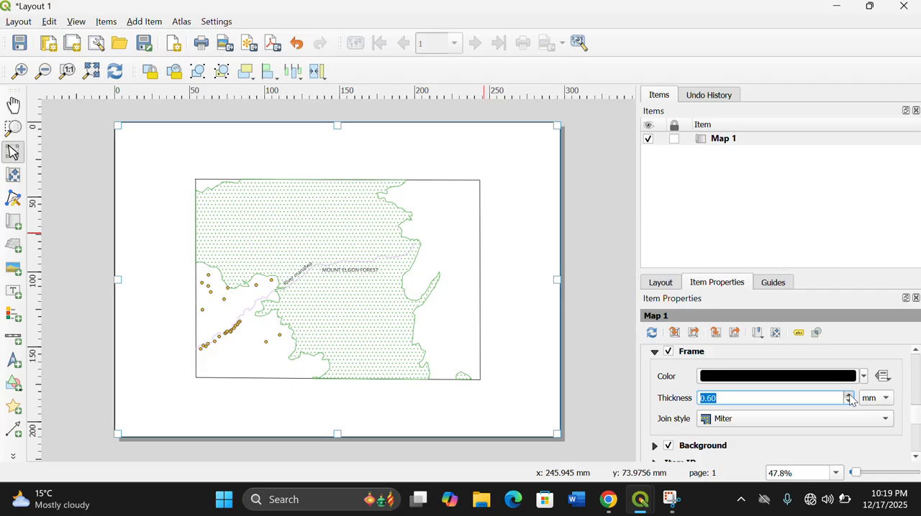
{"action": "left_click", "coordinate": [849, 395]}
{"action": "left_click", "coordinate": [849, 396]}
{"action": "left_click", "coordinate": [850, 396]}
{"action": "left_click", "coordinate": [850, 396]}
{"action": "left_click", "coordinate": [849, 395]}
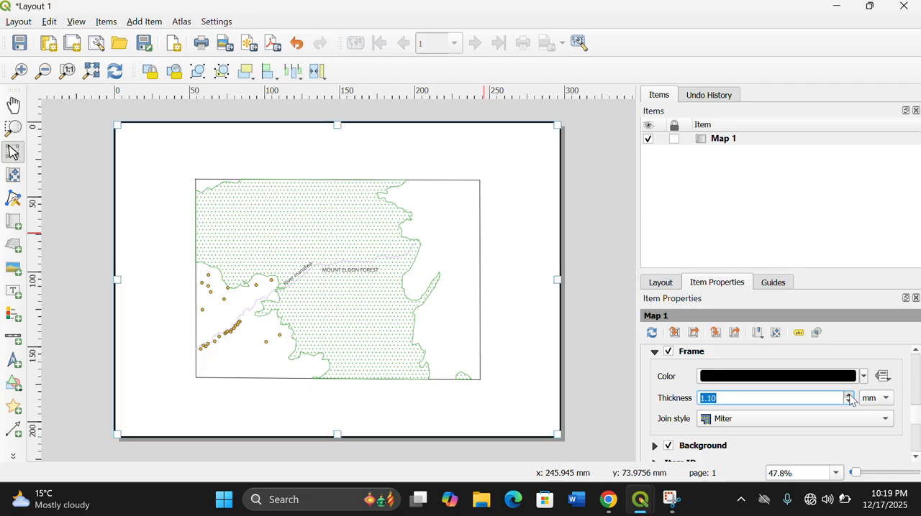
{"action": "left_click", "coordinate": [849, 396]}
{"action": "left_click", "coordinate": [849, 396]}
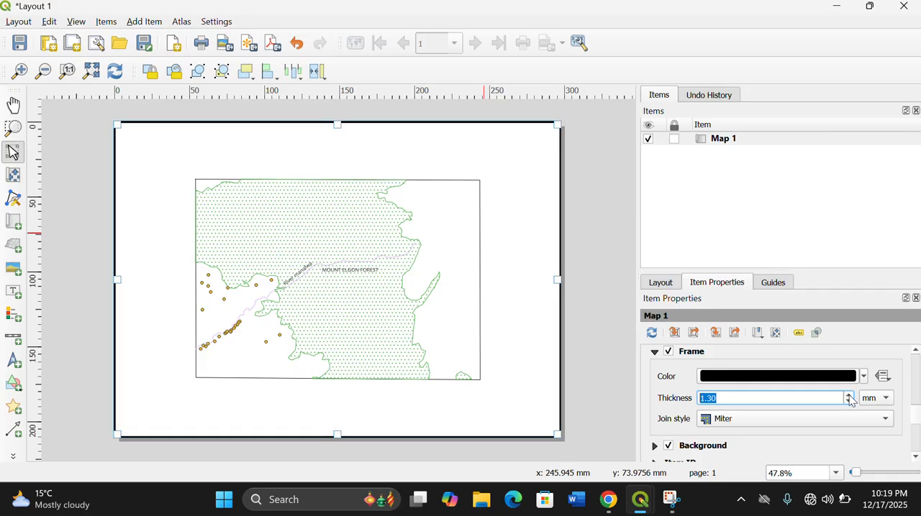
{"action": "left_click", "coordinate": [849, 401]}
{"action": "left_click", "coordinate": [850, 401]}
{"action": "left_click", "coordinate": [850, 401]}
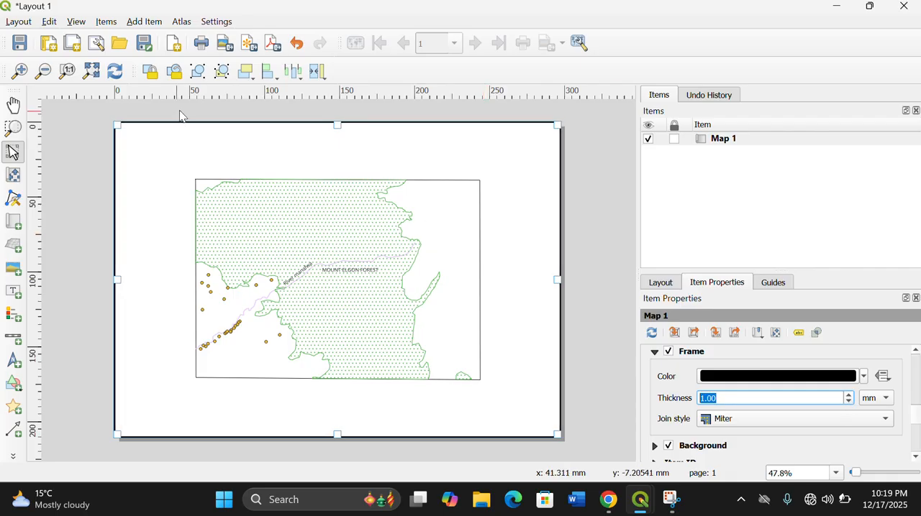
{"action": "left_click", "coordinate": [602, 251]}
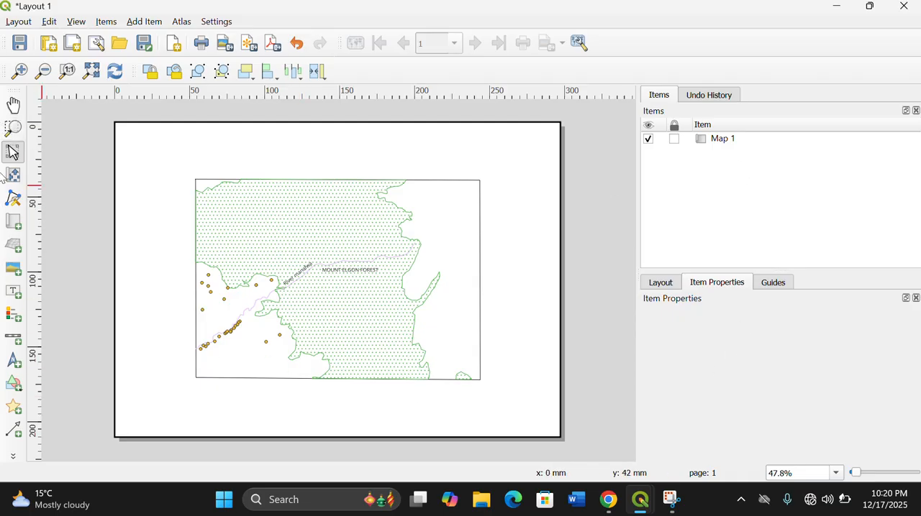
- Add a text label above the study area and enlarge it into a wide box centred near the page's upper edge
{"action": "left_click", "coordinate": [144, 22]}
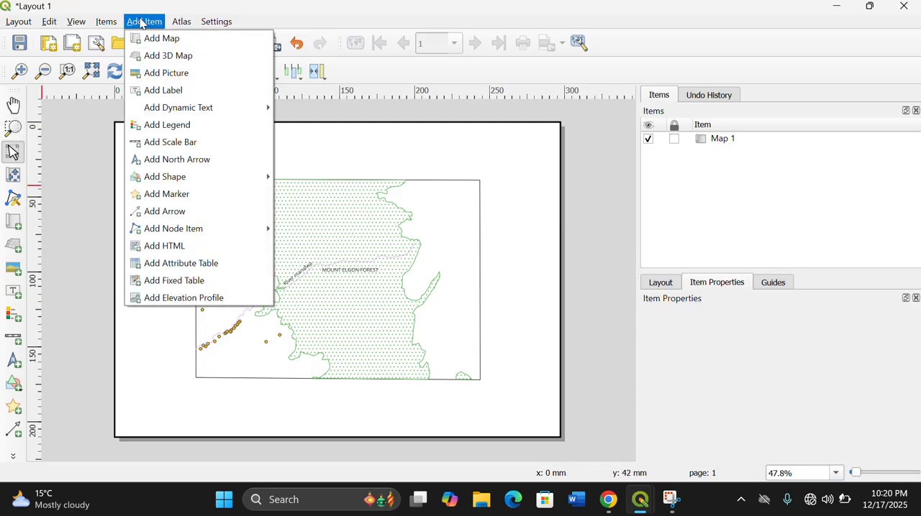
{"action": "left_click", "coordinate": [155, 90]}
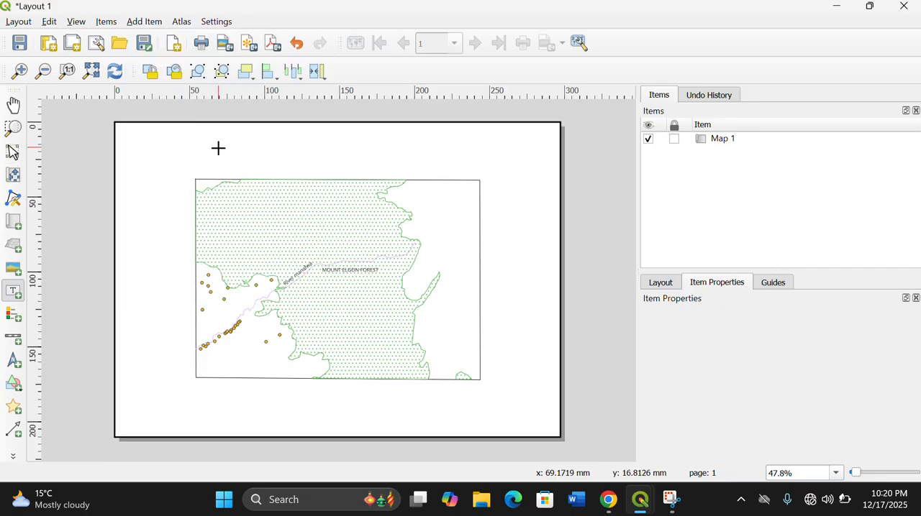
{"action": "left_click_drag", "start_coordinate": [218, 148], "coordinate": [276, 161]}
{"action": "left_click_drag", "start_coordinate": [276, 161], "coordinate": [365, 176]}
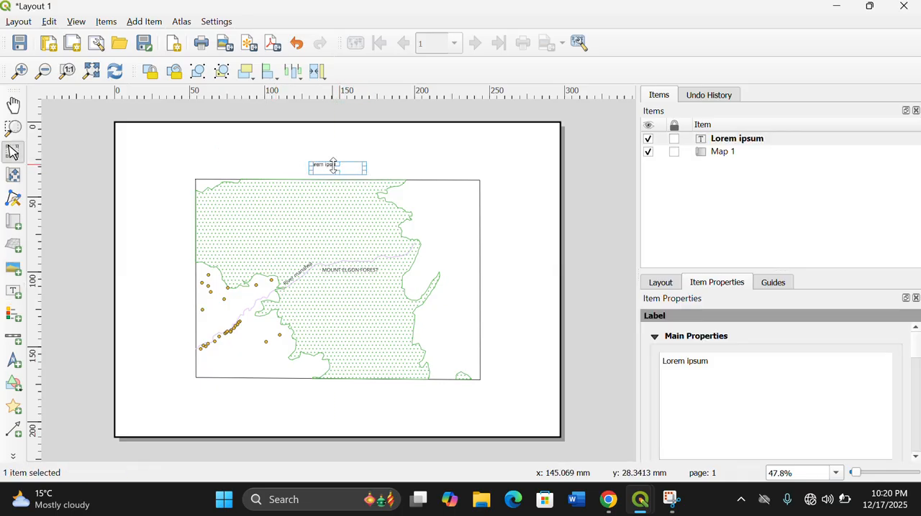
{"action": "left_click_drag", "start_coordinate": [333, 165], "coordinate": [429, 150]}
{"action": "left_click_drag", "start_coordinate": [328, 153], "coordinate": [332, 161]}
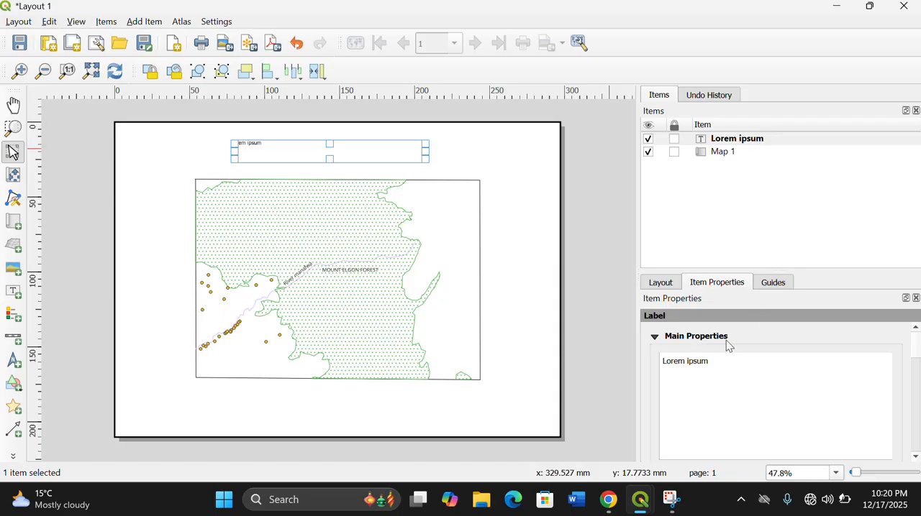
- Replace the placeholder text of the label above the study area with "DIGITIZED MAP" and deselect the label
{"action": "right_click", "coordinate": [758, 144]}
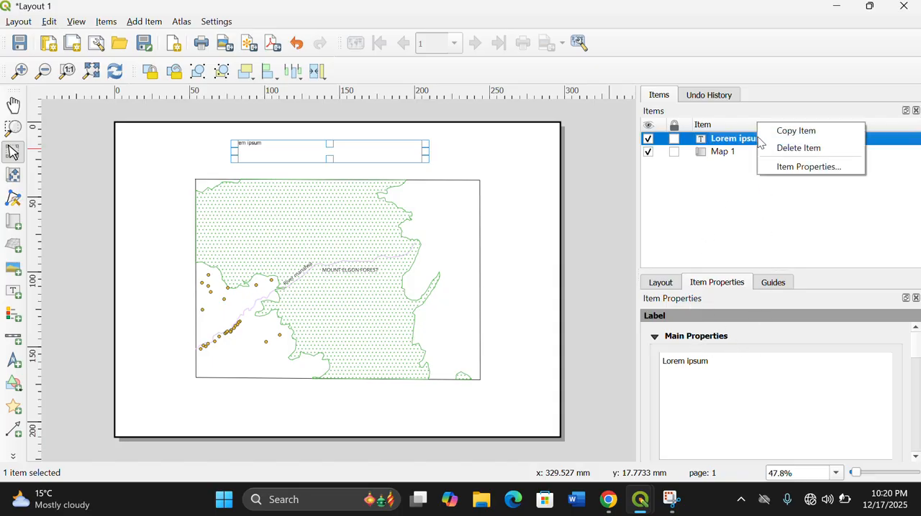
{"action": "left_click", "coordinate": [809, 169]}
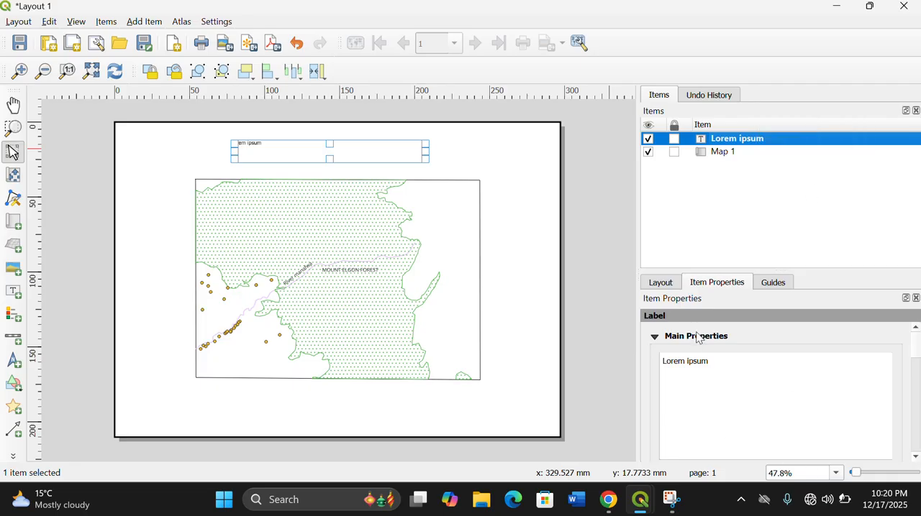
{"action": "left_click", "coordinate": [720, 363]}
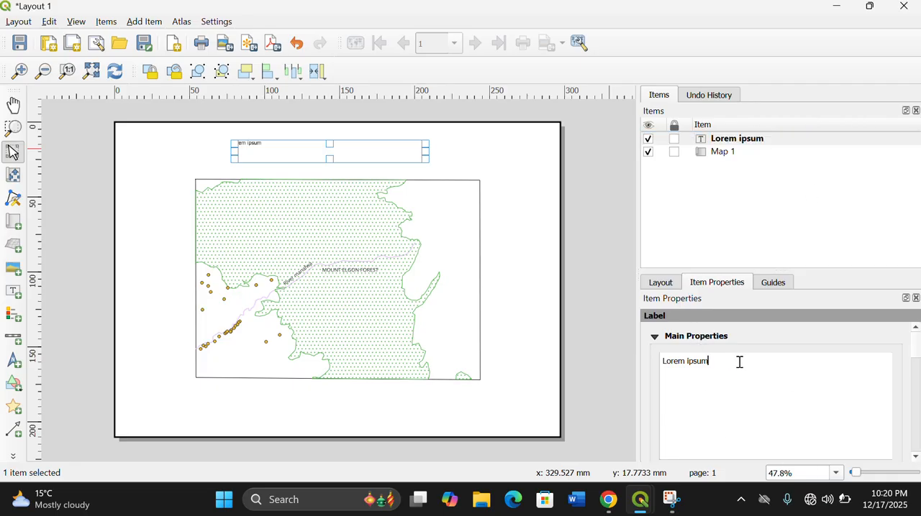
{"action": "key", "text": "BackSpace"}
{"action": "key", "text": "BackSpace"}
{"action": "key", "text": "BackSpace"}
{"action": "key", "text": "BackSpace"}
{"action": "key", "text": "BackSpace"}
{"action": "key", "text": "BackSpace"}
{"action": "key", "text": "BackSpace"}
{"action": "key", "text": "BackSpace"}
{"action": "key", "text": "BackSpace"}
{"action": "key", "text": "BackSpace"}
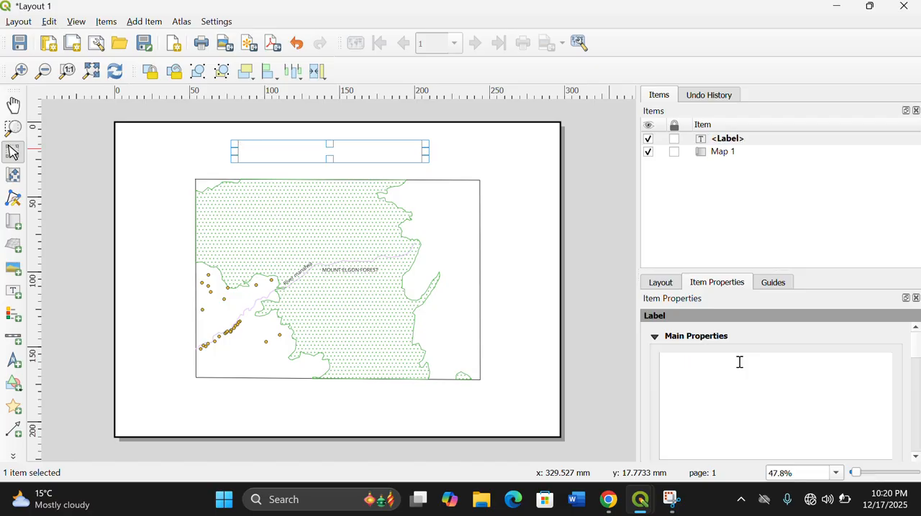
{"action": "type", "text": "m"}
{"action": "key", "text": "BackSpace"}
{"action": "key", "text": "BackSpace"}
{"action": "key", "text": "BackSpace"}
{"action": "type", "text": "d"}
{"action": "key", "text": "BackSpace"}
{"action": "type", "text": "DIGITIZED MAP"}
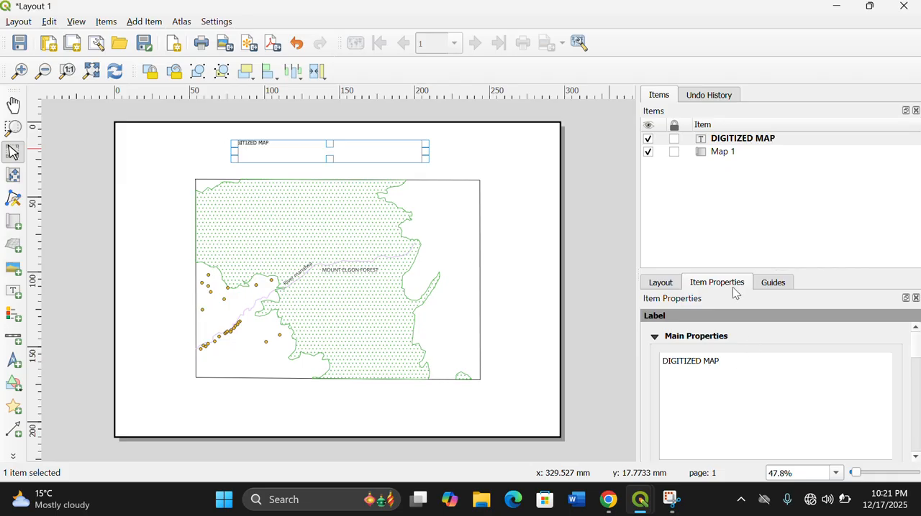
{"action": "left_click", "coordinate": [602, 292]}
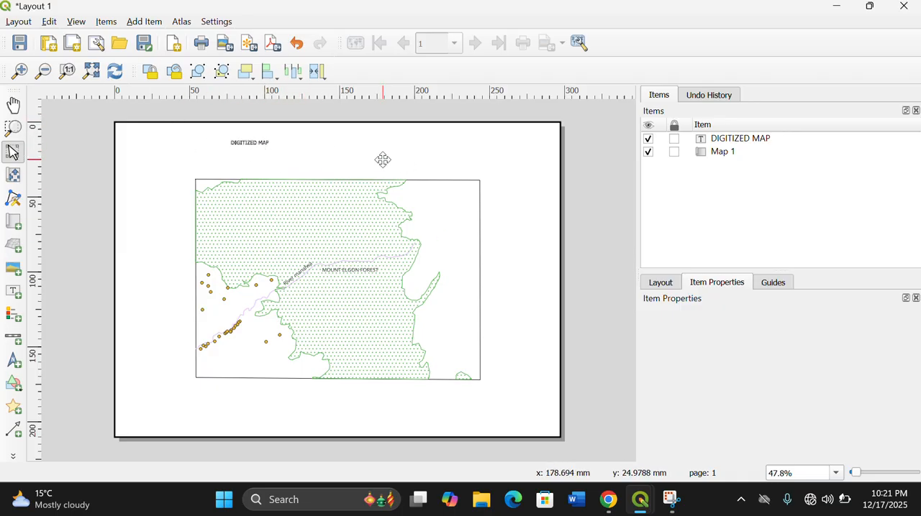
- Set the font size of the DIGITIZED MAP label to 38 points
{"action": "left_click", "coordinate": [277, 142]}
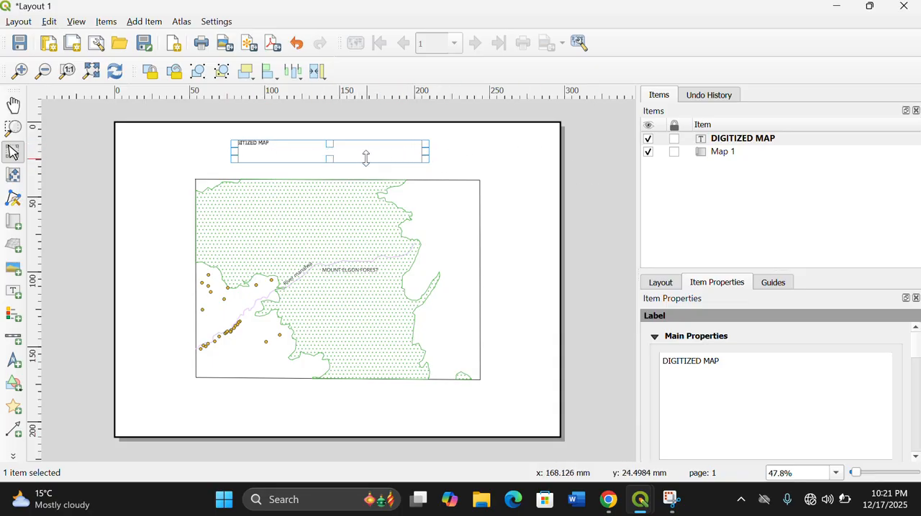
{"action": "left_click", "coordinate": [915, 364]}
{"action": "left_click", "coordinate": [915, 353]}
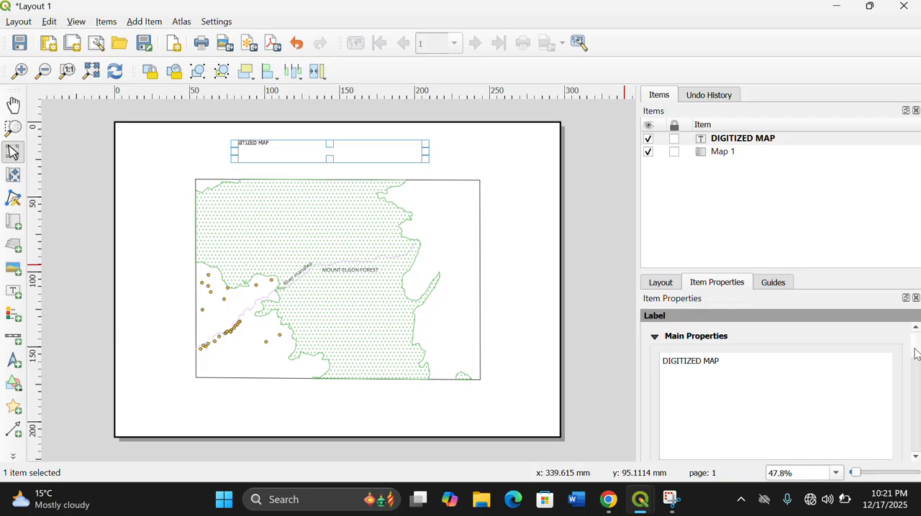
{"action": "left_click", "coordinate": [916, 363]}
{"action": "left_click", "coordinate": [918, 390]}
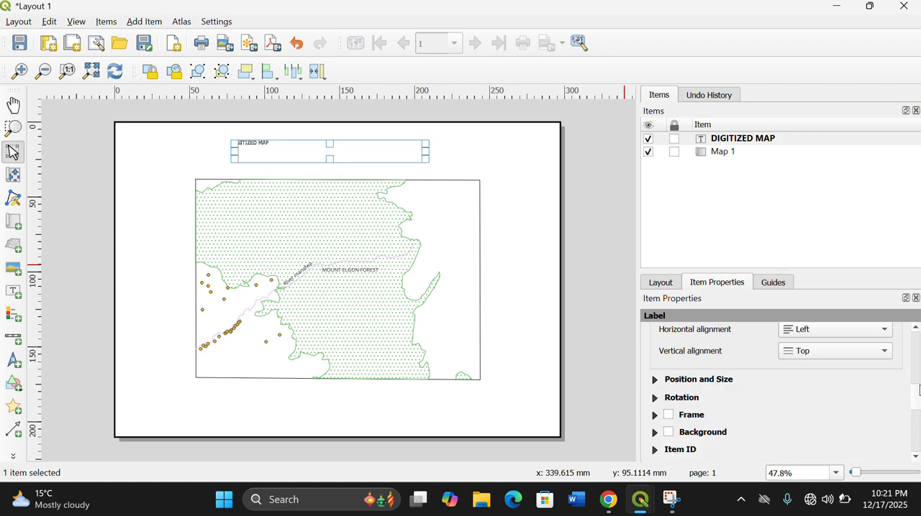
{"action": "left_click_drag", "start_coordinate": [915, 395], "coordinate": [914, 376]}
{"action": "left_click", "coordinate": [887, 367]}
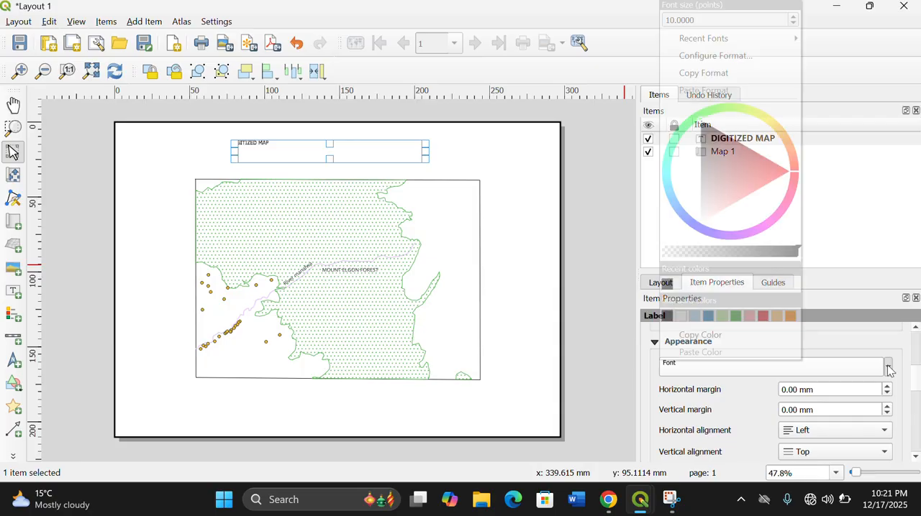
{"action": "left_click", "coordinate": [793, 17]}
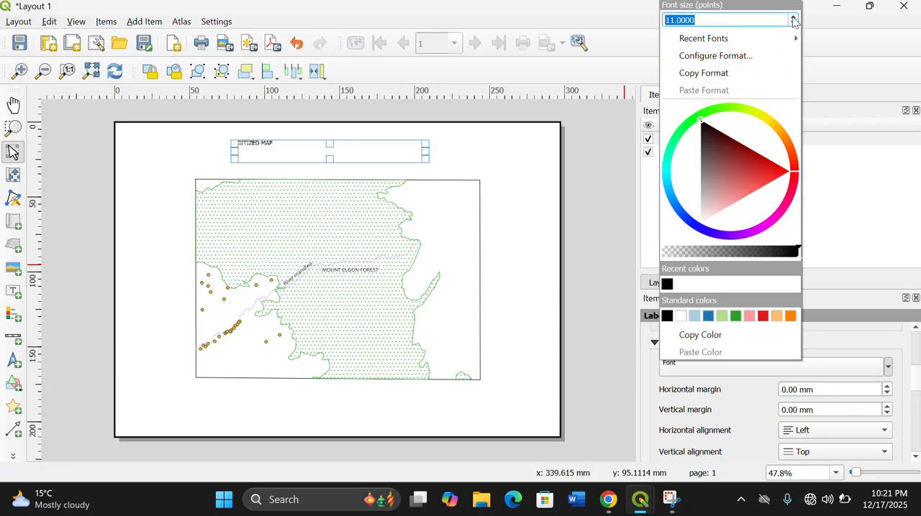
{"action": "left_click", "coordinate": [793, 17]}
{"action": "left_click", "coordinate": [793, 17]}
{"action": "left_click", "coordinate": [792, 17]}
{"action": "left_click", "coordinate": [793, 17]}
{"action": "left_click", "coordinate": [793, 17]}
{"action": "left_click", "coordinate": [792, 17]}
{"action": "left_click", "coordinate": [793, 18]}
{"action": "left_click", "coordinate": [793, 17]}
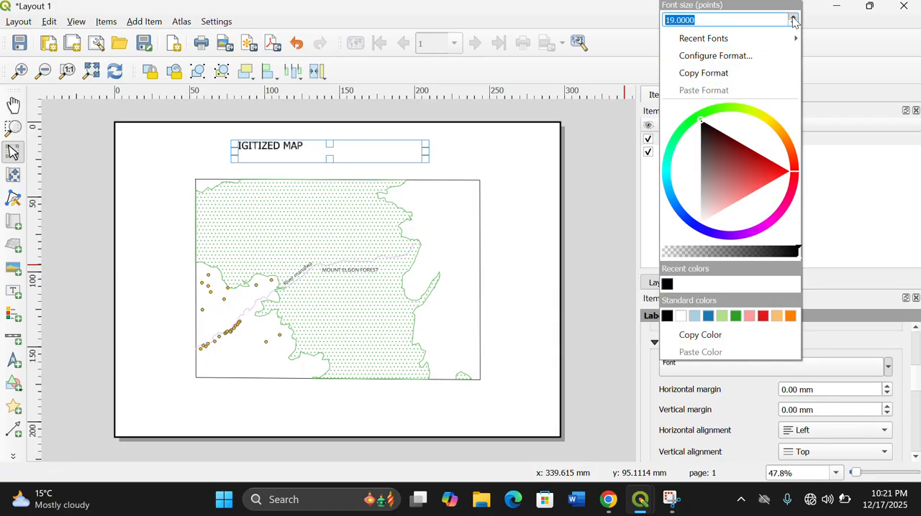
{"action": "left_click", "coordinate": [792, 17]}
{"action": "left_click", "coordinate": [792, 17]}
{"action": "left_click", "coordinate": [793, 18]}
{"action": "left_click", "coordinate": [792, 17]}
{"action": "left_click", "coordinate": [793, 17]}
{"action": "double_click", "coordinate": [792, 17]}
{"action": "left_click", "coordinate": [793, 18]}
{"action": "left_click", "coordinate": [792, 18]}
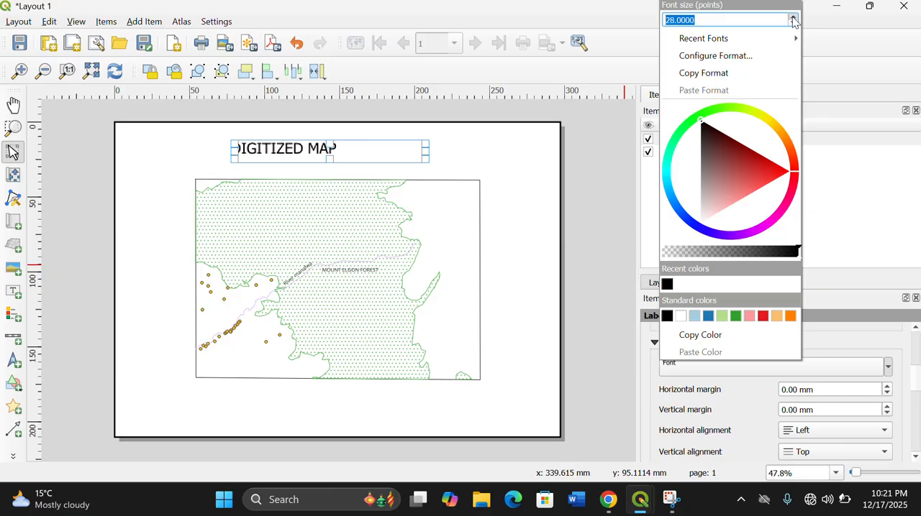
{"action": "left_click", "coordinate": [793, 18]}
{"action": "left_click", "coordinate": [793, 17]}
{"action": "left_click", "coordinate": [793, 18]}
{"action": "left_click", "coordinate": [793, 17]}
{"action": "left_click", "coordinate": [793, 17]}
{"action": "left_click", "coordinate": [793, 17]}
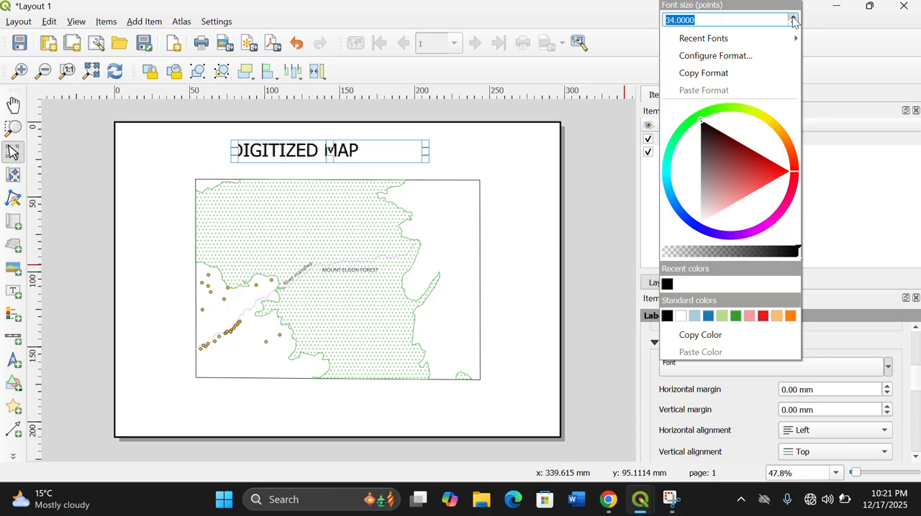
{"action": "left_click", "coordinate": [792, 17]}
{"action": "left_click", "coordinate": [793, 17]}
{"action": "left_click", "coordinate": [793, 18]}
{"action": "left_click", "coordinate": [793, 17]}
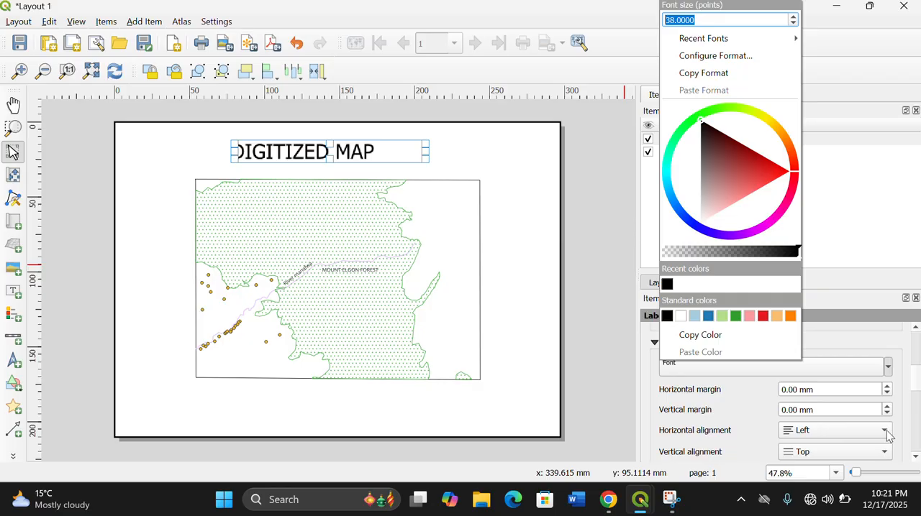
- Align the title label's text to Vertical Center vertically and Center horizontally within its box
{"action": "left_click", "coordinate": [885, 458]}
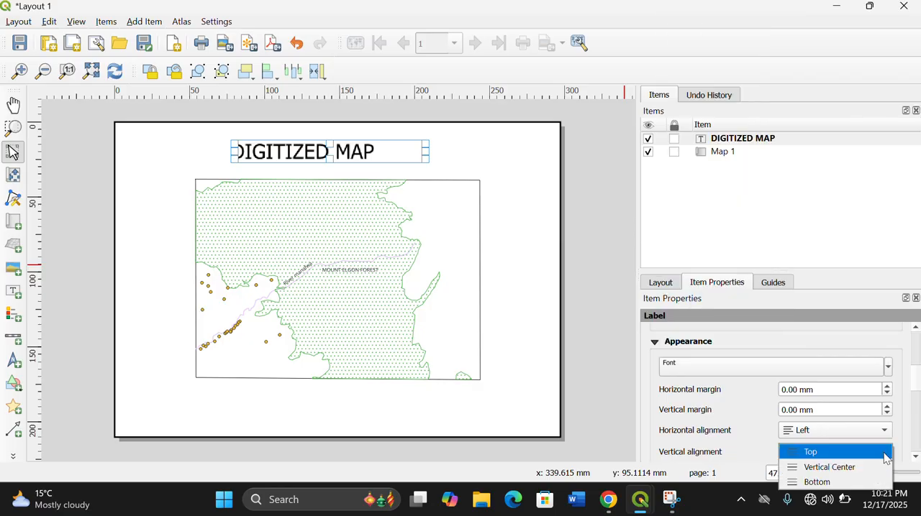
{"action": "left_click", "coordinate": [843, 468]}
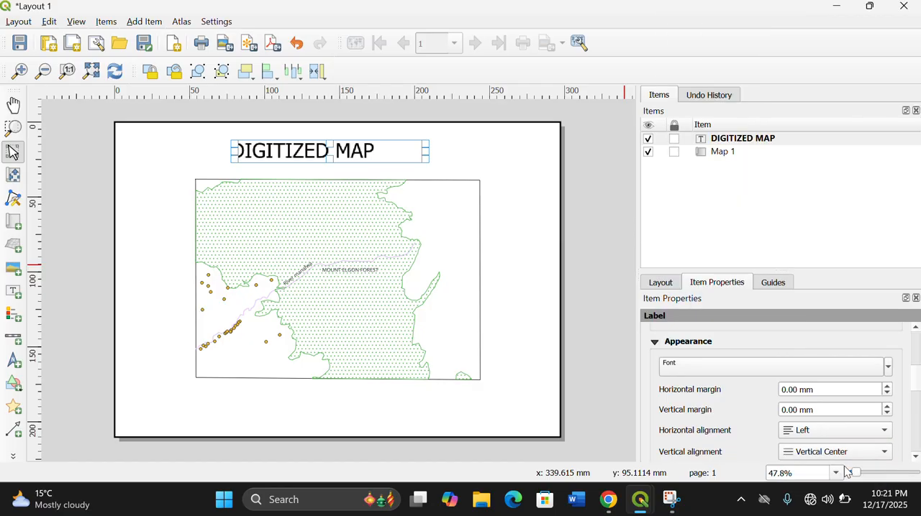
{"action": "left_click", "coordinate": [882, 432]}
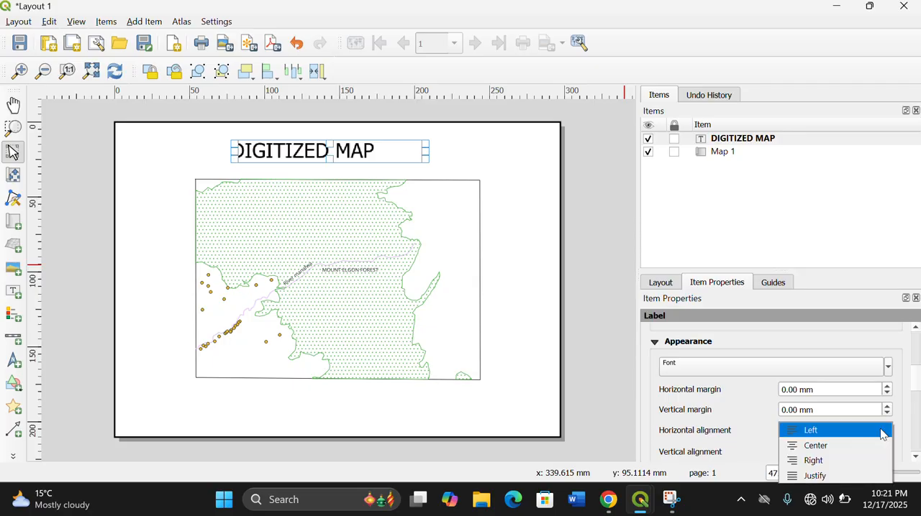
{"action": "left_click", "coordinate": [802, 445]}
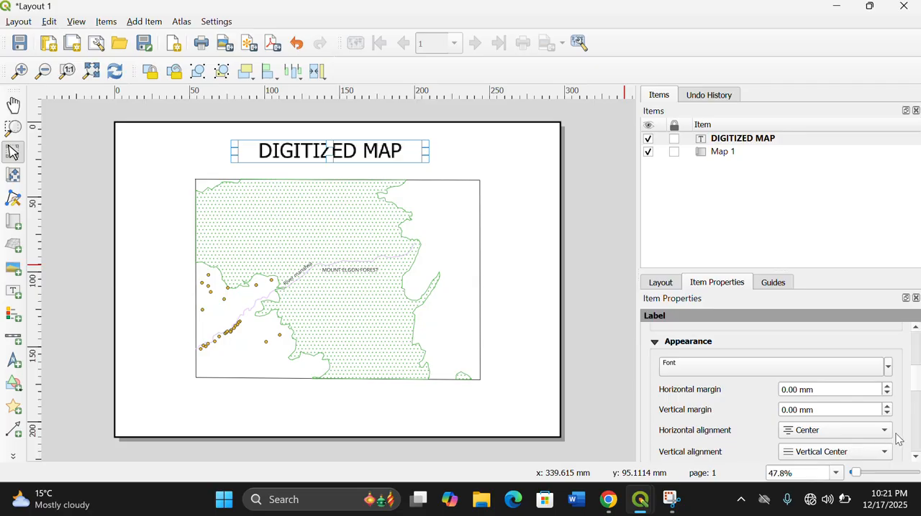
{"action": "scroll", "coordinate": [913, 430], "scroll_direction": "down", "scroll_amount": 10}
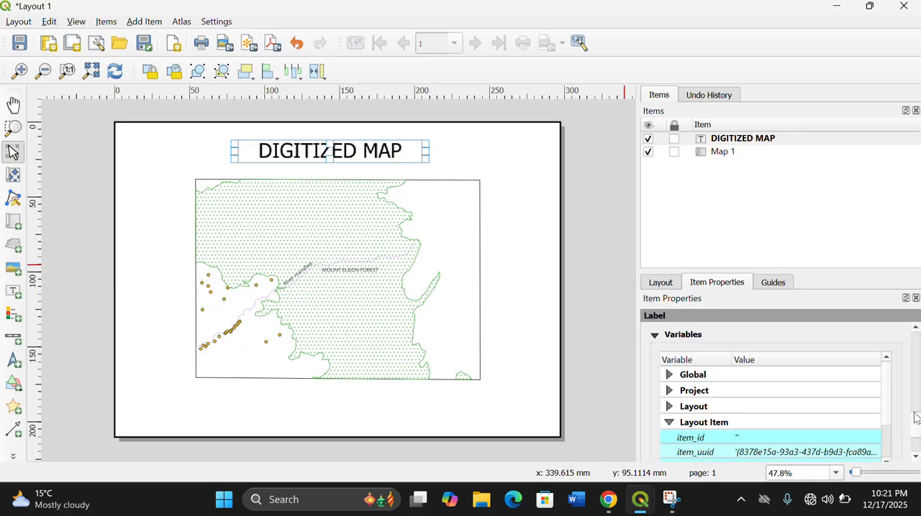
{"action": "scroll", "coordinate": [916, 430], "scroll_direction": "up", "scroll_amount": 8}
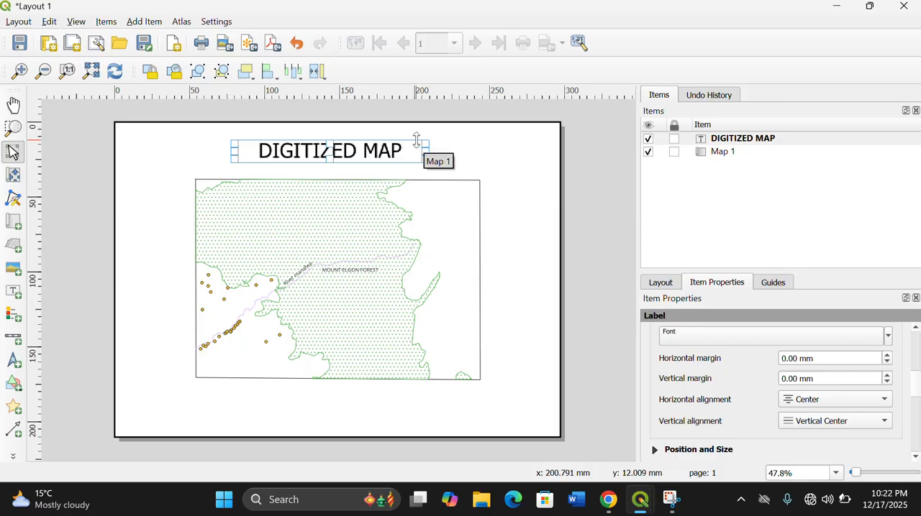
{"action": "left_click", "coordinate": [488, 176]}
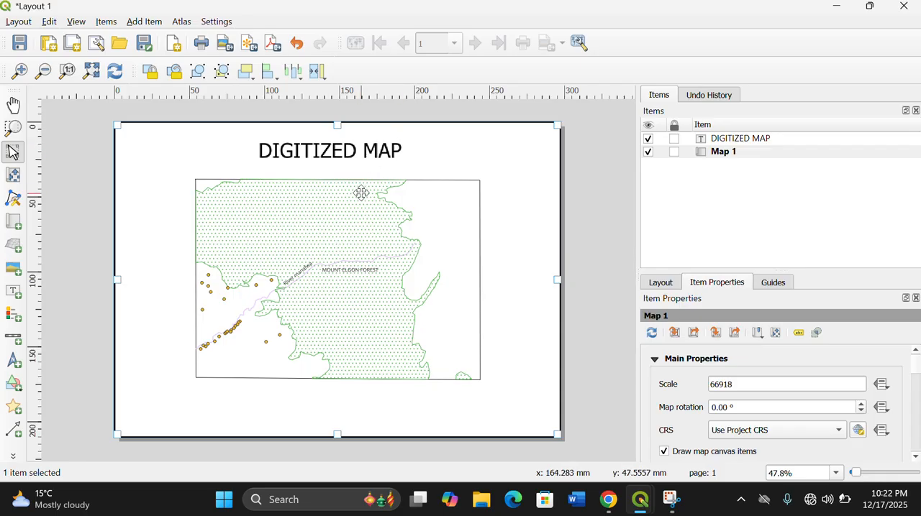
- Switch to the main project window and reorder the layers from top to bottom as STUDY AREA, FOREST, RIVERS, SETTLEMENTS
{"action": "left_click", "coordinate": [106, 22]}
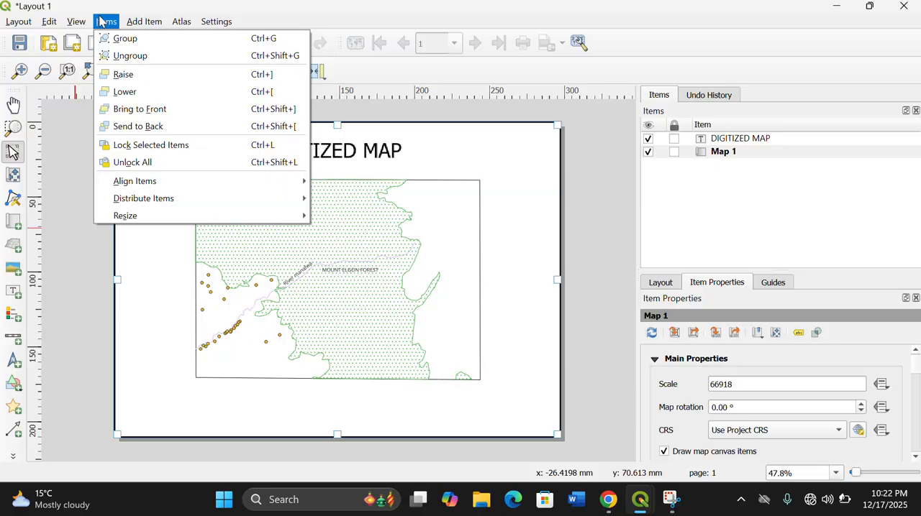
{"action": "left_click", "coordinate": [142, 22]}
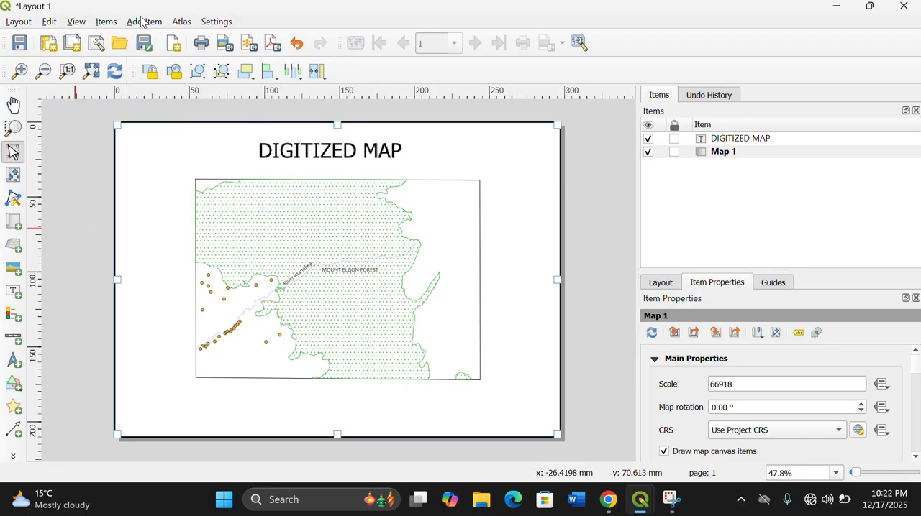
{"action": "left_click", "coordinate": [145, 23]}
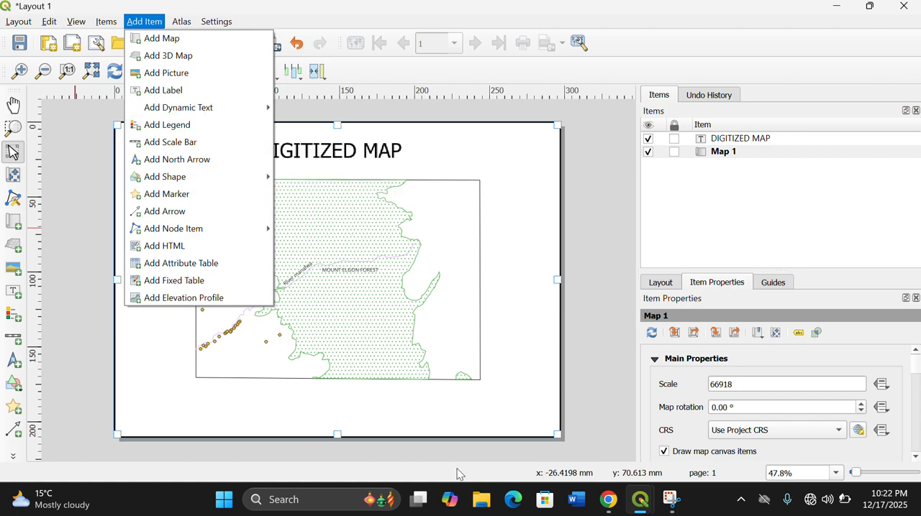
{"action": "mouse_move", "coordinate": [638, 508]}
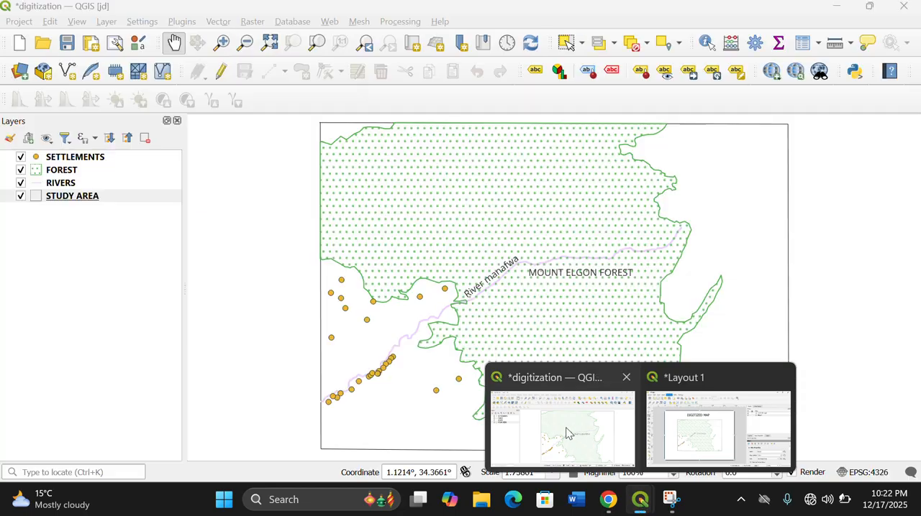
{"action": "left_click", "coordinate": [566, 425]}
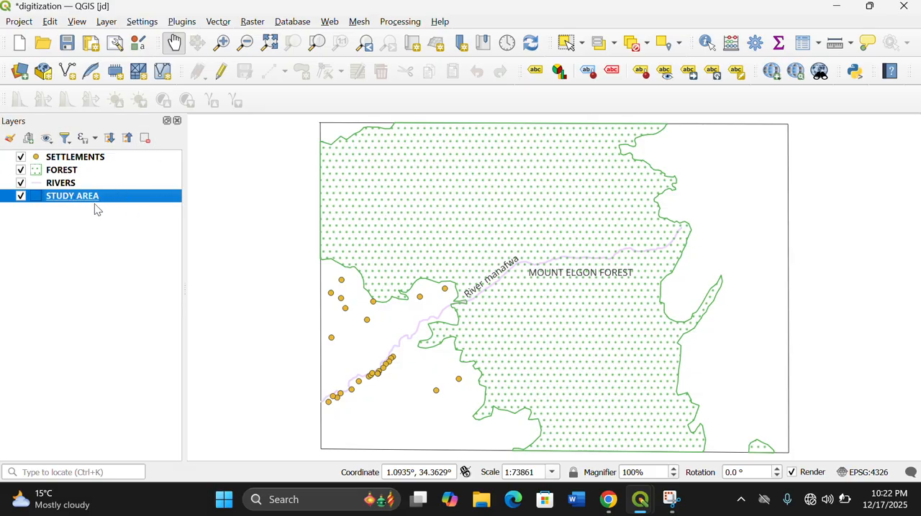
{"action": "left_click_drag", "start_coordinate": [72, 202], "coordinate": [95, 155]}
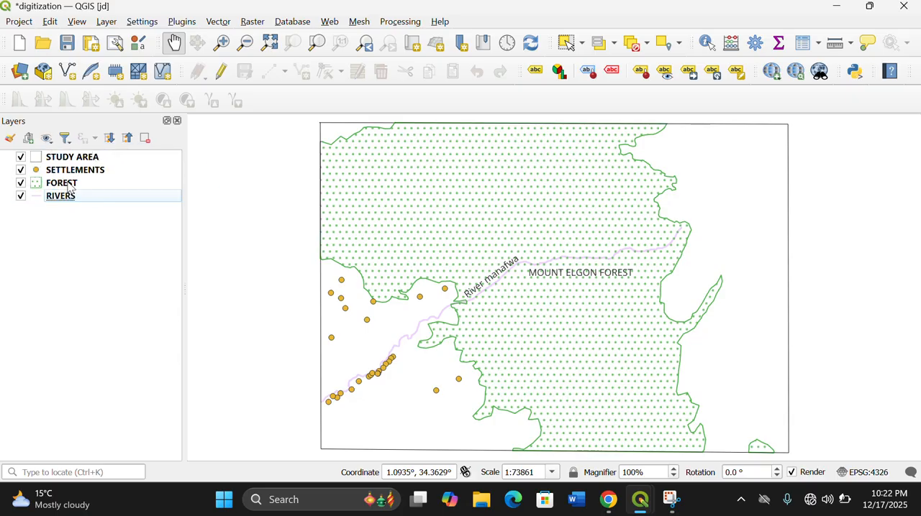
{"action": "left_click_drag", "start_coordinate": [69, 187], "coordinate": [88, 167]}
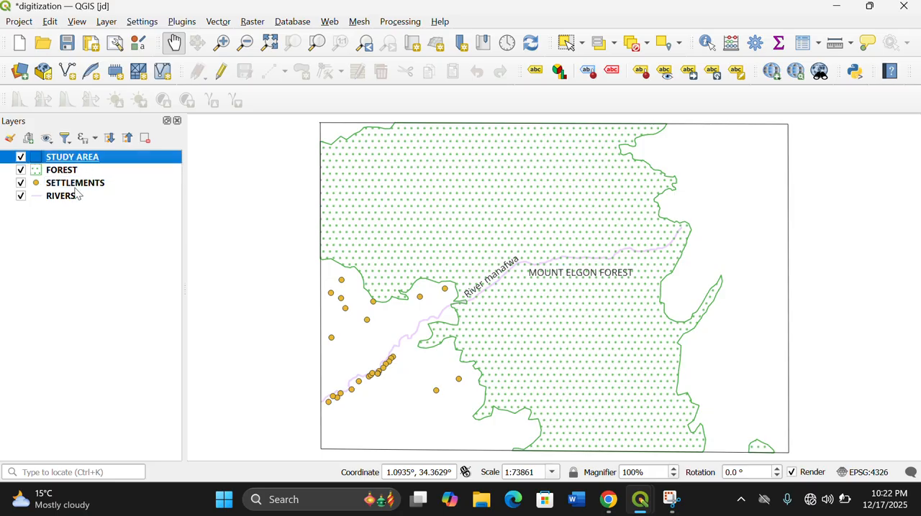
{"action": "left_click_drag", "start_coordinate": [64, 203], "coordinate": [87, 184]}
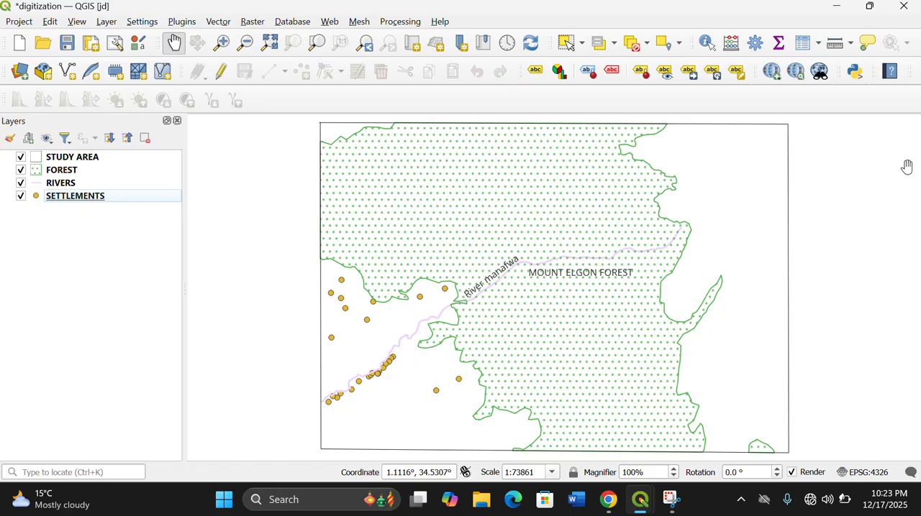
- Return to Layout 1 and add a legend in the page's lower-left corner, below the study area, then deselect it
{"action": "mouse_move", "coordinate": [640, 499]}
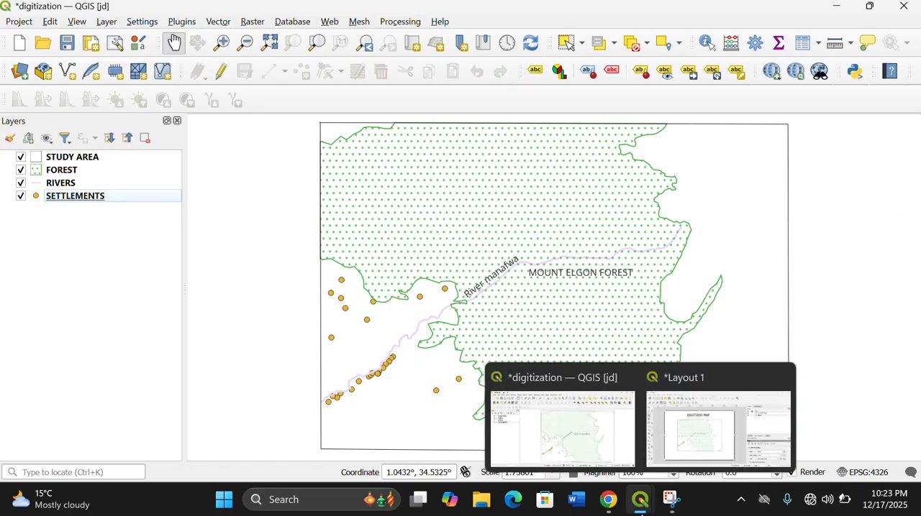
{"action": "left_click", "coordinate": [719, 425]}
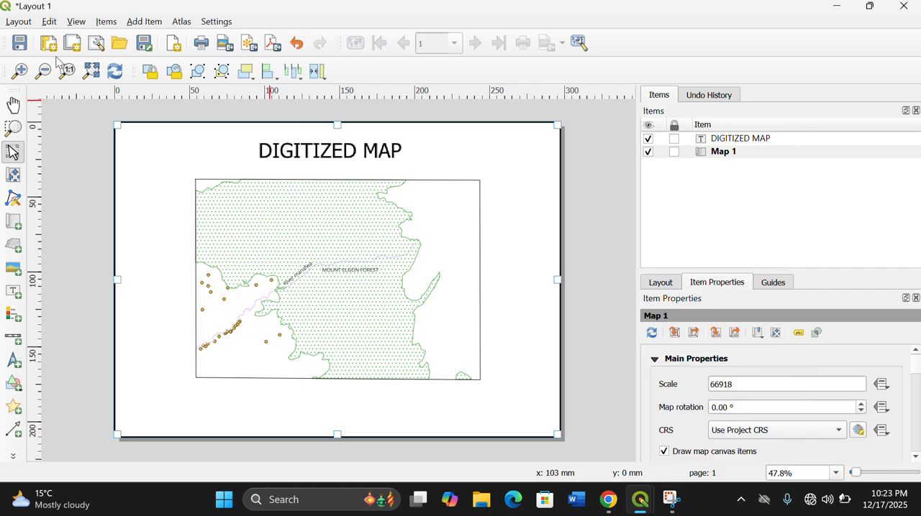
{"action": "left_click", "coordinate": [142, 21]}
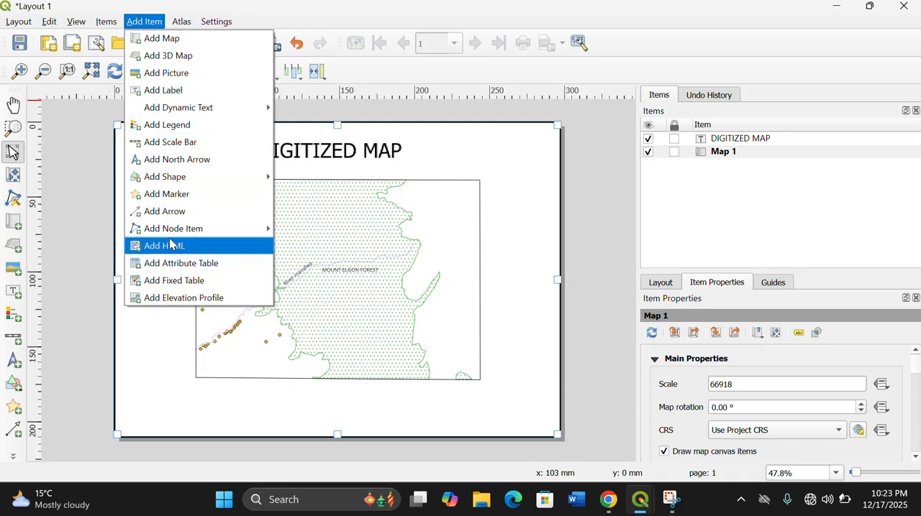
{"action": "left_click", "coordinate": [162, 124]}
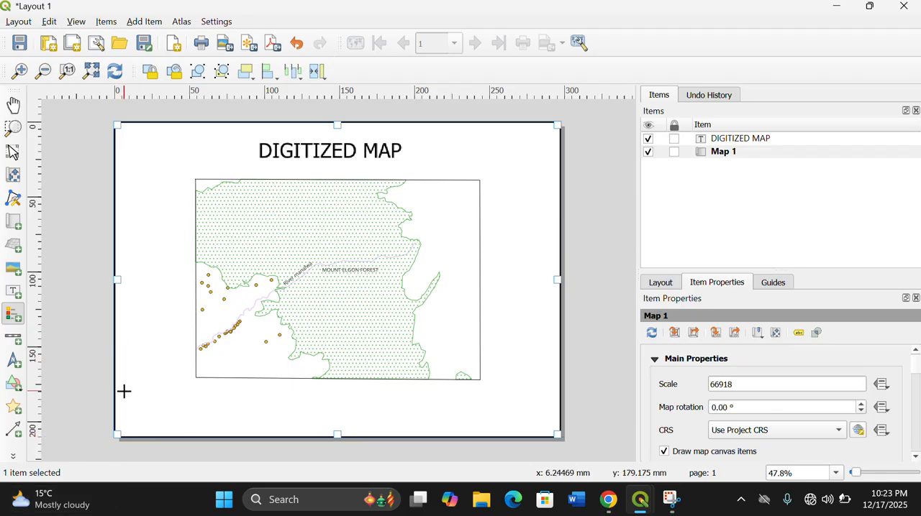
{"action": "left_click_drag", "start_coordinate": [124, 374], "coordinate": [191, 434]}
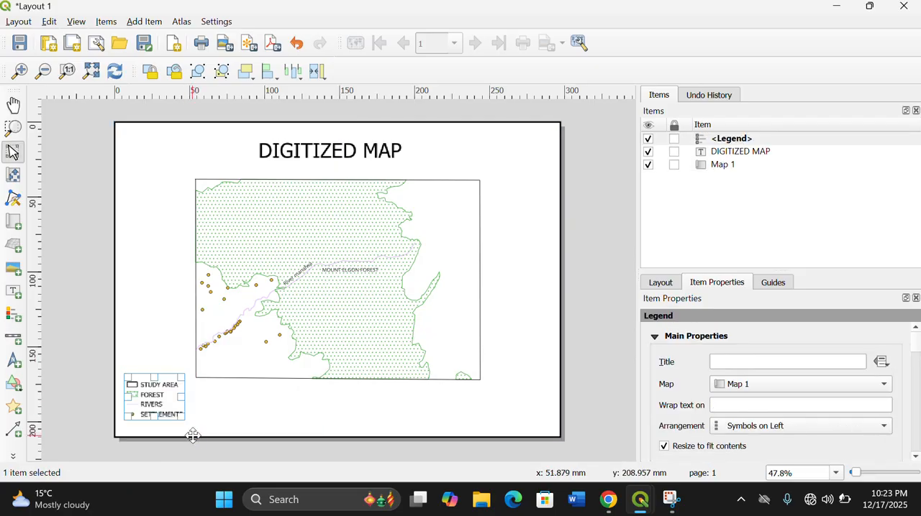
{"action": "left_click", "coordinate": [205, 416]}
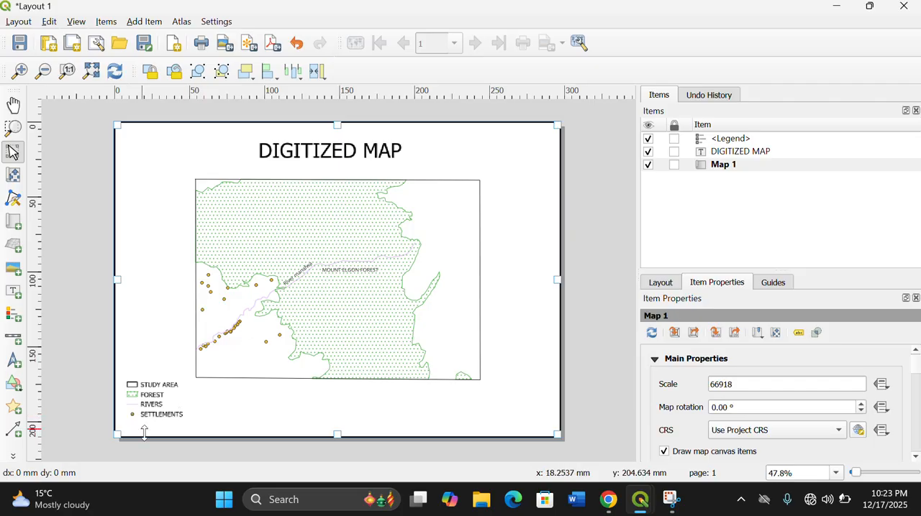
- Add a scale bar linked to Map 1 below the study area, to the right of the legend, then deselect it
{"action": "left_click", "coordinate": [142, 22]}
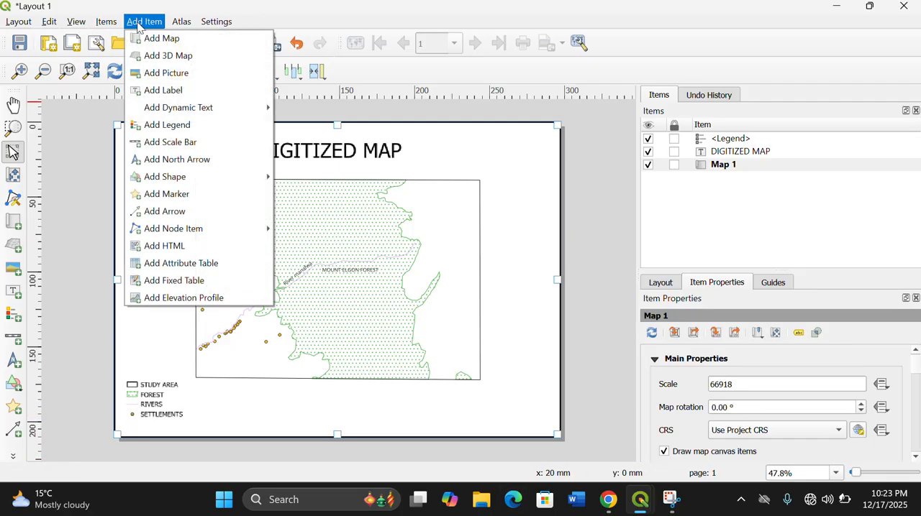
{"action": "left_click", "coordinate": [170, 143]}
{"action": "left_click_drag", "start_coordinate": [215, 406], "coordinate": [359, 420]}
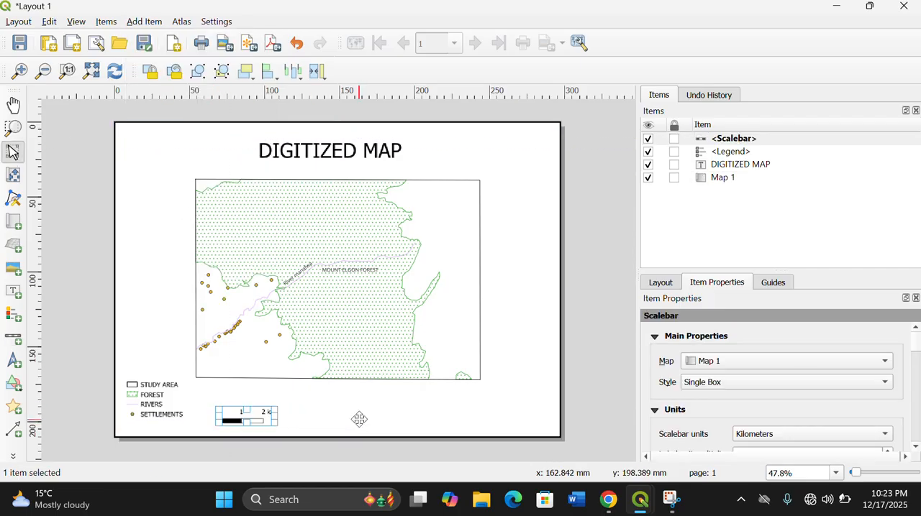
{"action": "left_click", "coordinate": [344, 407]}
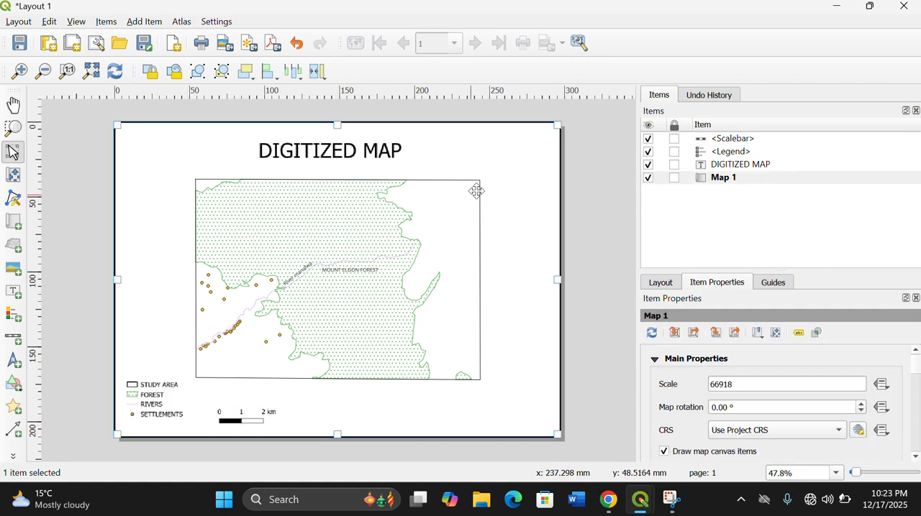
- Add a north arrow near the page's upper-right corner, to the right of the study area
{"action": "left_click", "coordinate": [142, 23]}
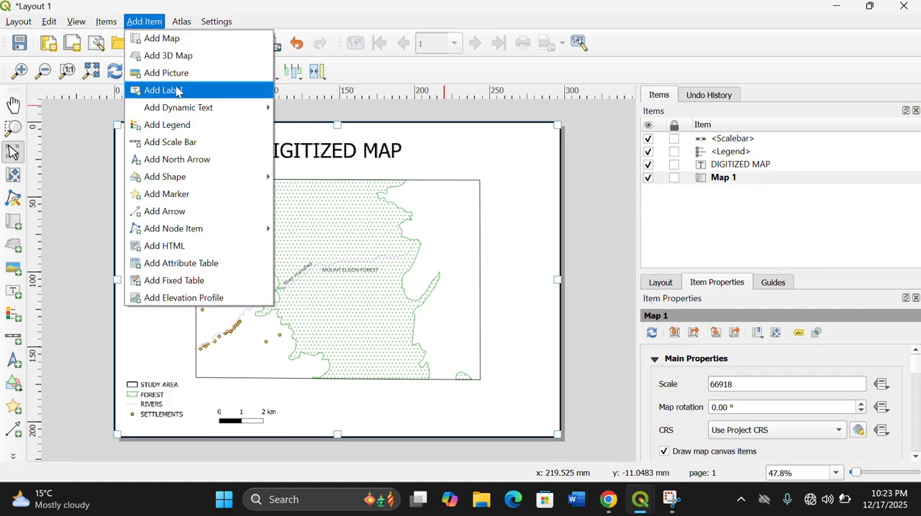
{"action": "left_click", "coordinate": [181, 159]}
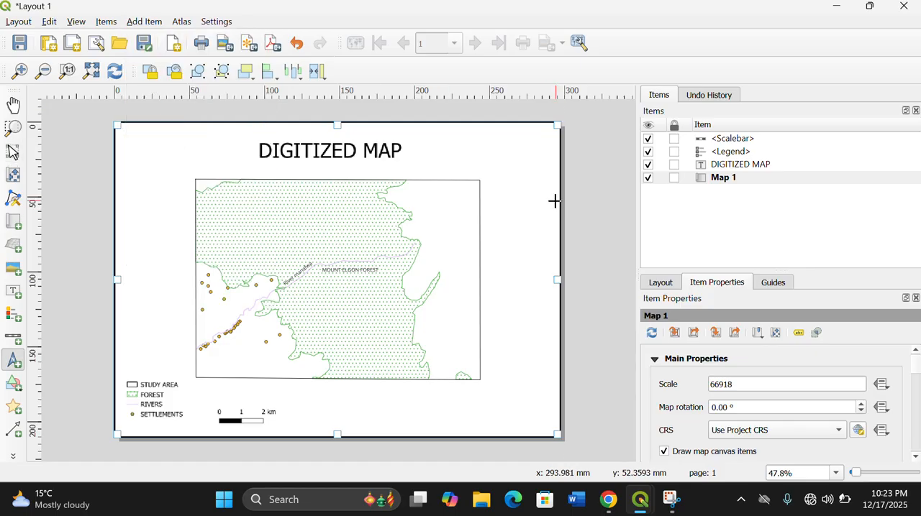
{"action": "left_click_drag", "start_coordinate": [503, 151], "coordinate": [549, 225]}
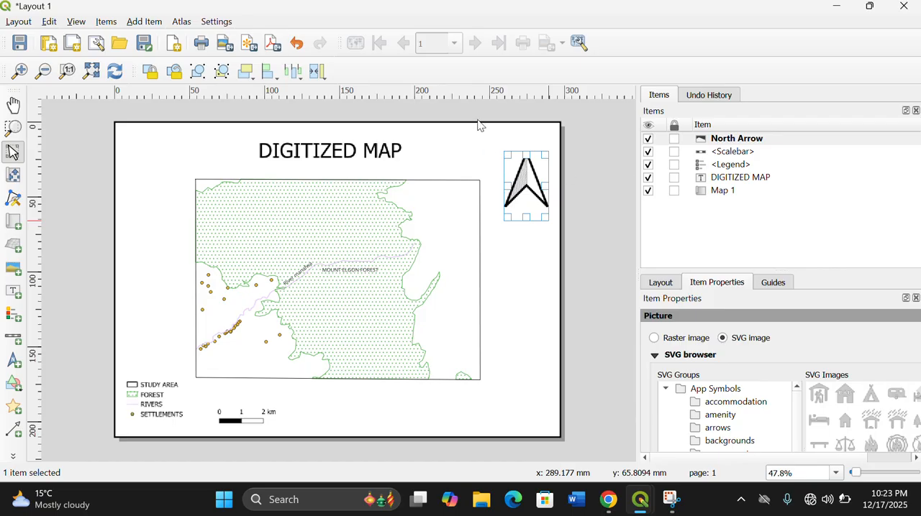
{"action": "left_click", "coordinate": [215, 401]}
{"action": "left_click", "coordinate": [374, 422]}
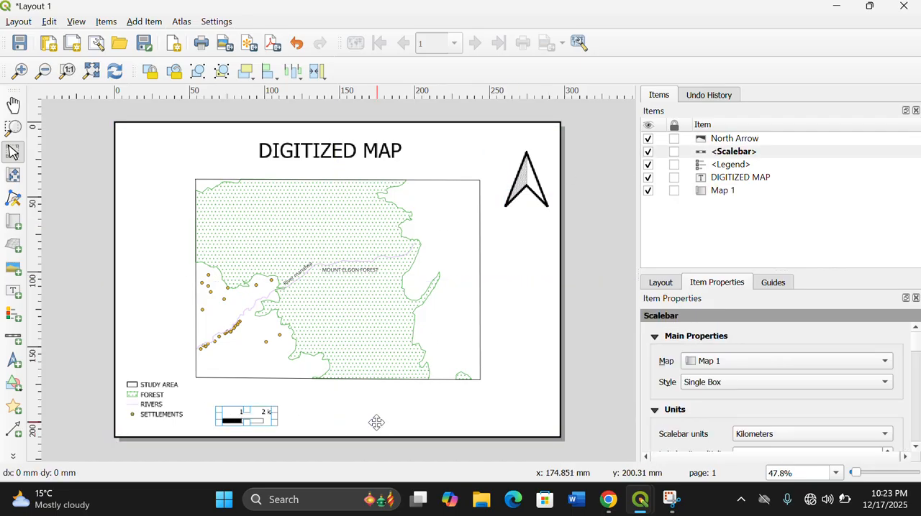
- Add a grid to Map 1 and open the grid's properties for modification
{"action": "left_click", "coordinate": [376, 421]}
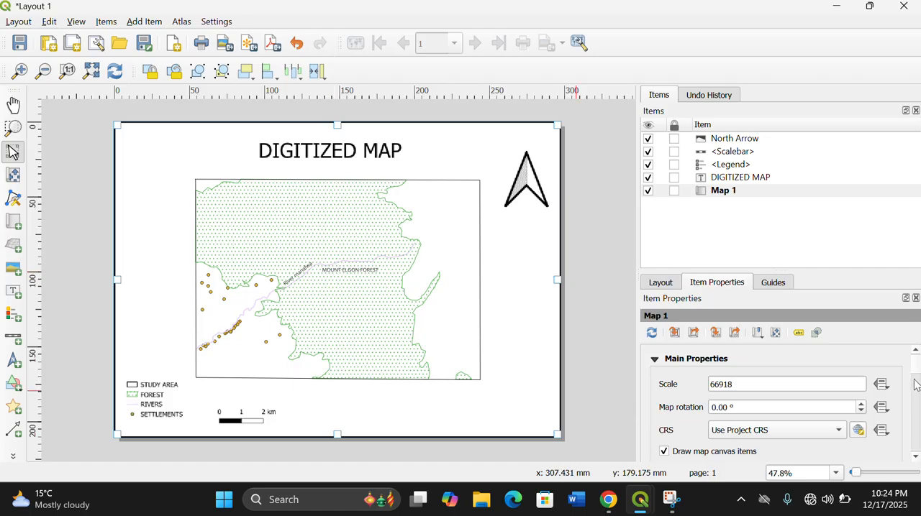
{"action": "scroll", "coordinate": [915, 368], "scroll_direction": "down", "scroll_amount": 10}
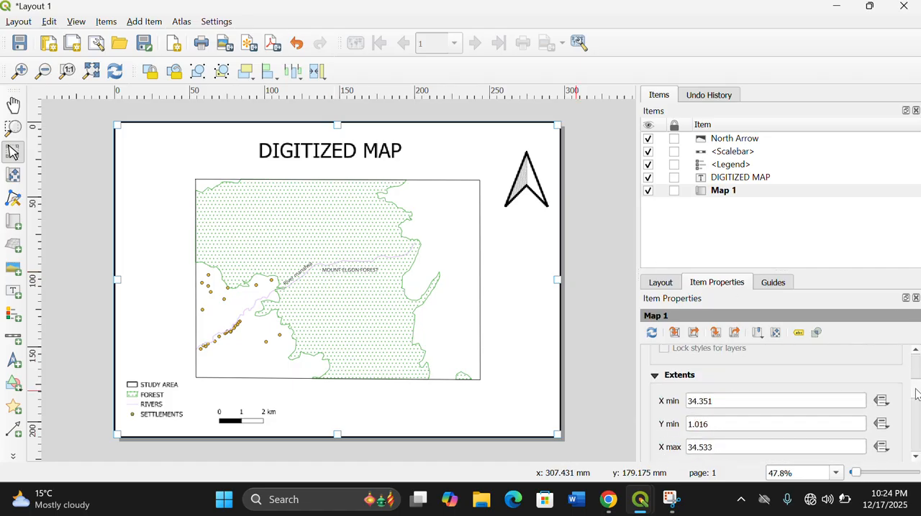
{"action": "scroll", "coordinate": [915, 407], "scroll_direction": "down", "scroll_amount": 3}
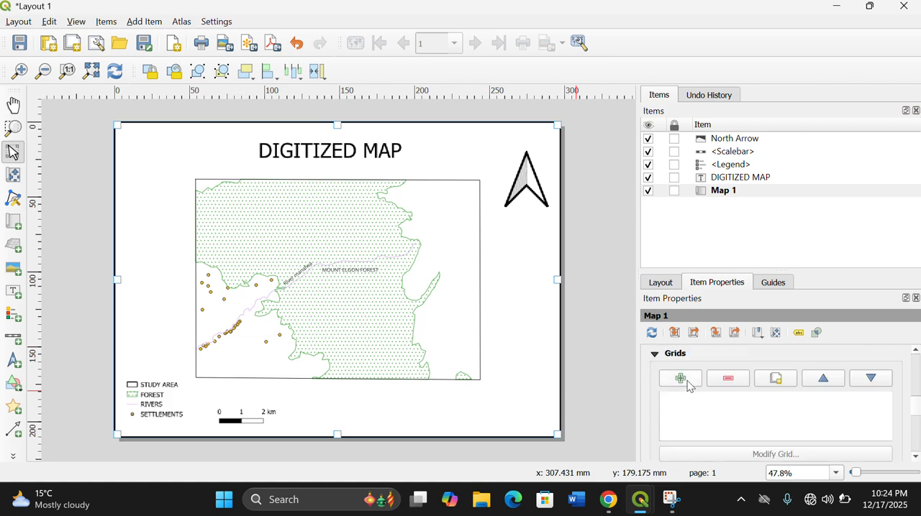
{"action": "left_click", "coordinate": [679, 379]}
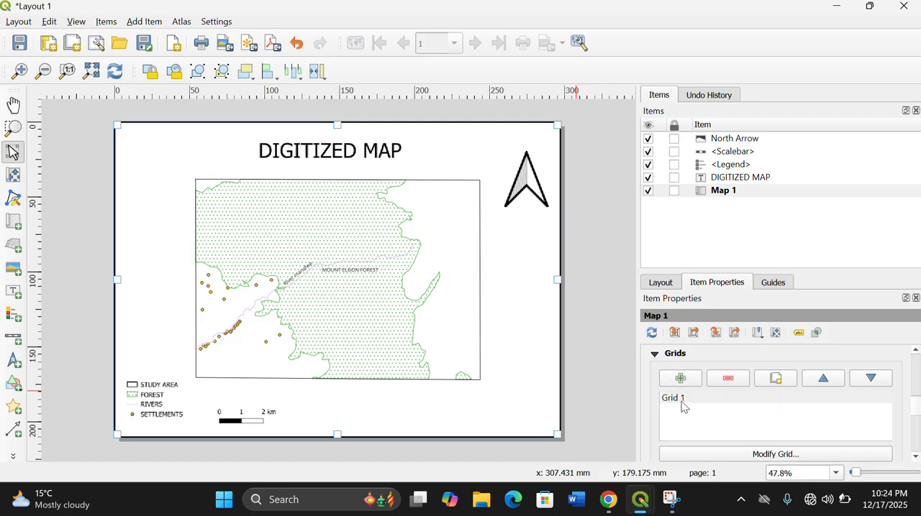
{"action": "left_click", "coordinate": [681, 401]}
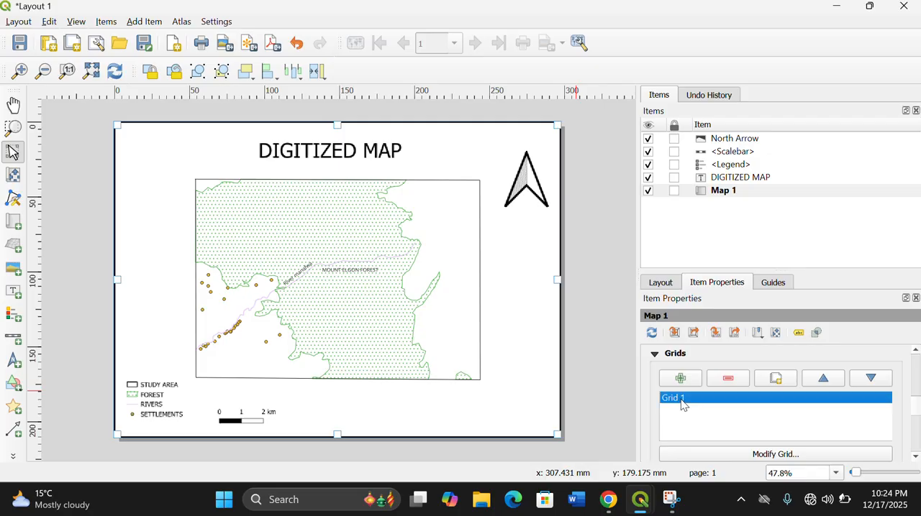
{"action": "left_click", "coordinate": [787, 456]}
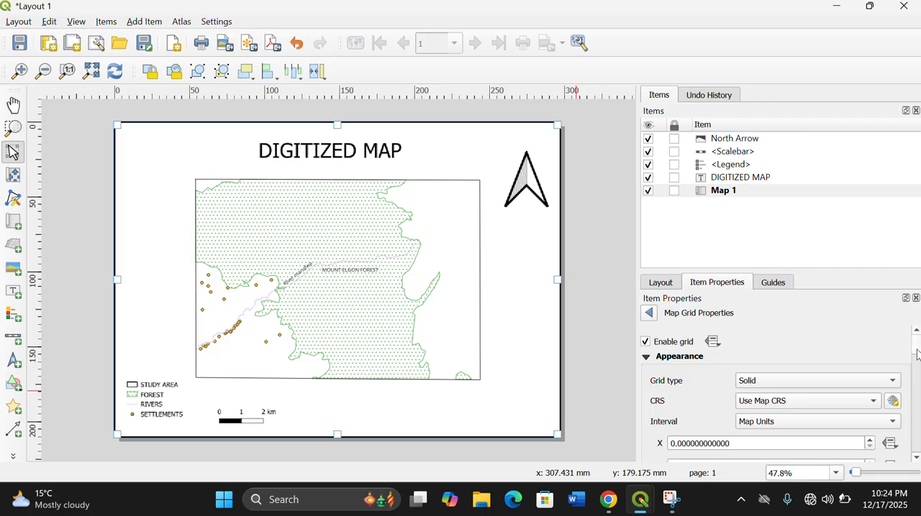
- Keep the grid type as Solid and set the grid interval to 0.05 map units in both X and Y
{"action": "scroll", "coordinate": [917, 352], "scroll_direction": "down", "scroll_amount": 2}
{"action": "scroll", "coordinate": [916, 352], "scroll_direction": "up", "scroll_amount": 2}
{"action": "left_click", "coordinate": [893, 382]}
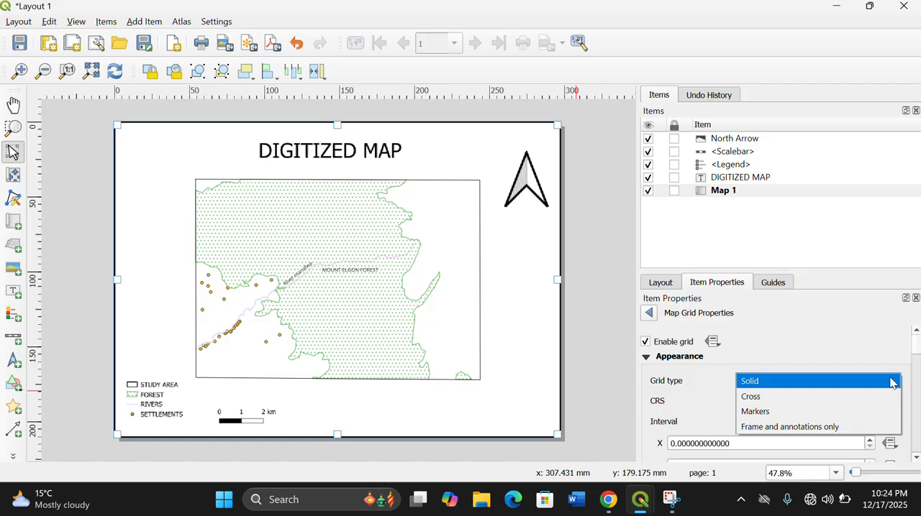
{"action": "left_click", "coordinate": [801, 379]}
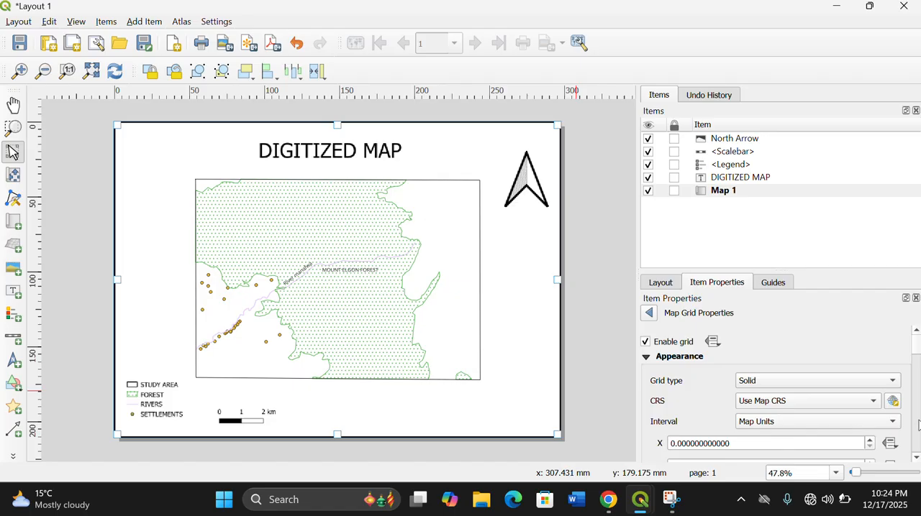
{"action": "scroll", "coordinate": [915, 358], "scroll_direction": "down", "scroll_amount": 5}
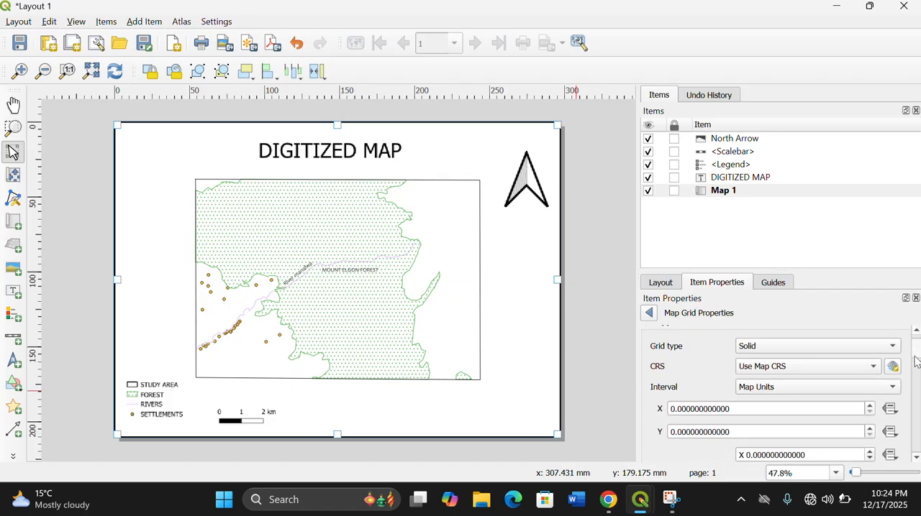
{"action": "left_click", "coordinate": [686, 341]}
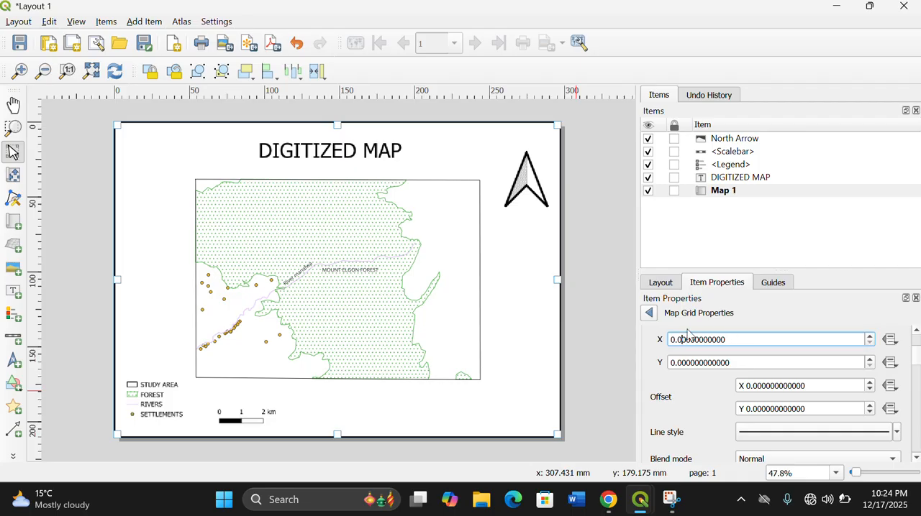
{"action": "type", "text": "5"}
{"action": "left_click", "coordinate": [686, 362]}
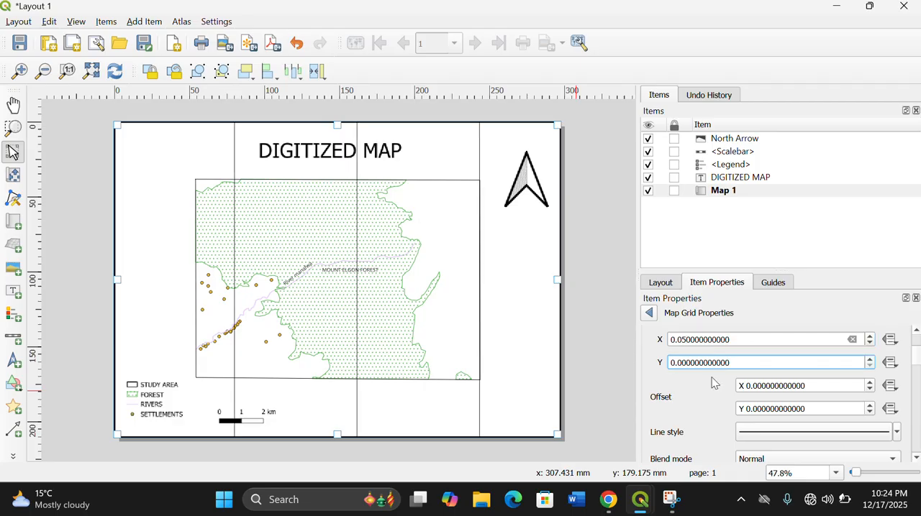
{"action": "type", "text": "5"}
{"action": "left_click", "coordinate": [715, 410]}
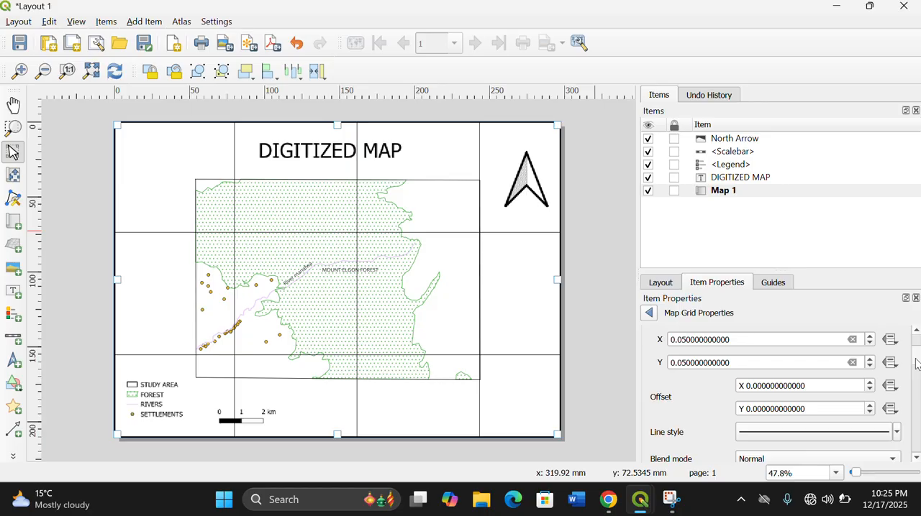
- Enable Draw Coordinates for the grid and set the left-side coordinates to Inside Frame and Under Tick
{"action": "left_click_drag", "start_coordinate": [916, 364], "coordinate": [917, 417]}
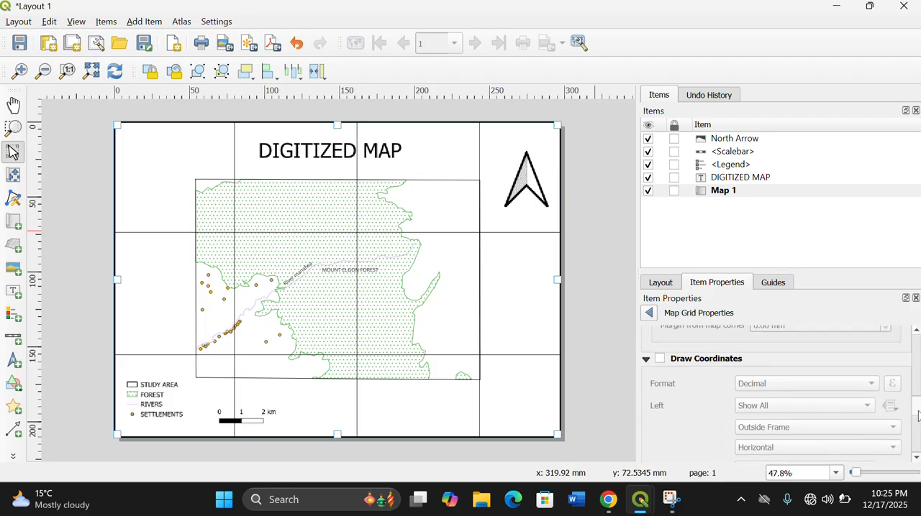
{"action": "left_click", "coordinate": [660, 359]}
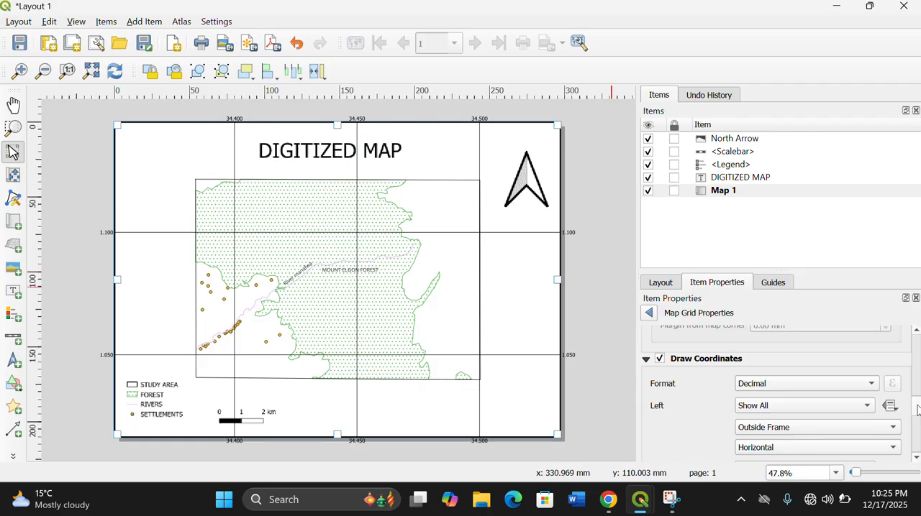
{"action": "left_click_drag", "start_coordinate": [917, 409], "coordinate": [917, 413]}
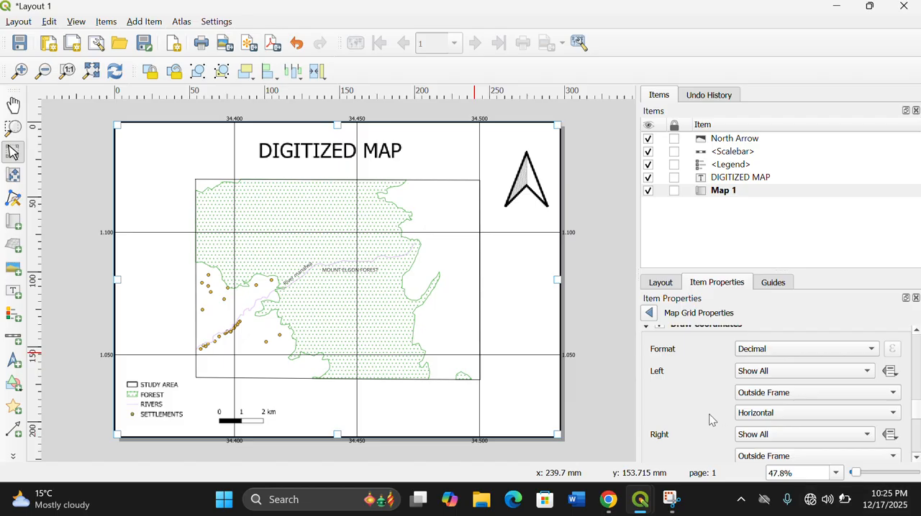
{"action": "left_click", "coordinate": [891, 394]}
{"action": "left_click", "coordinate": [763, 380]}
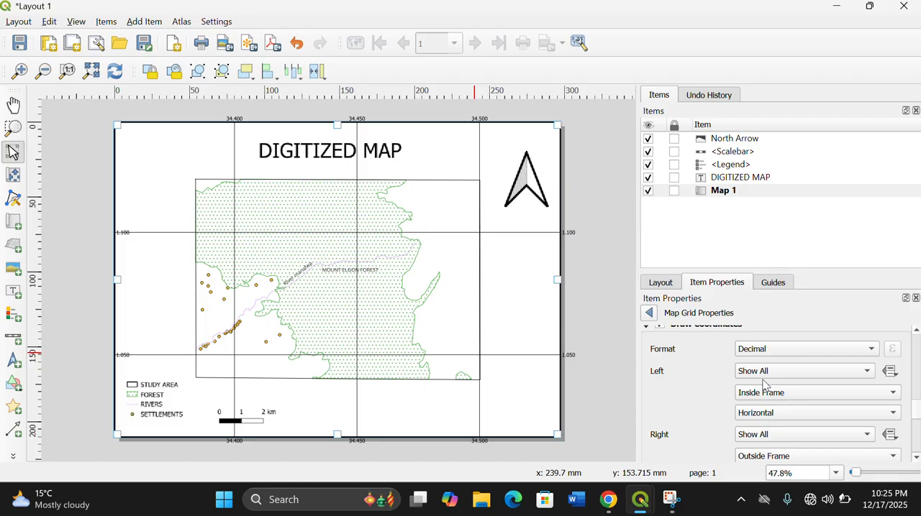
{"action": "left_click", "coordinate": [891, 415]}
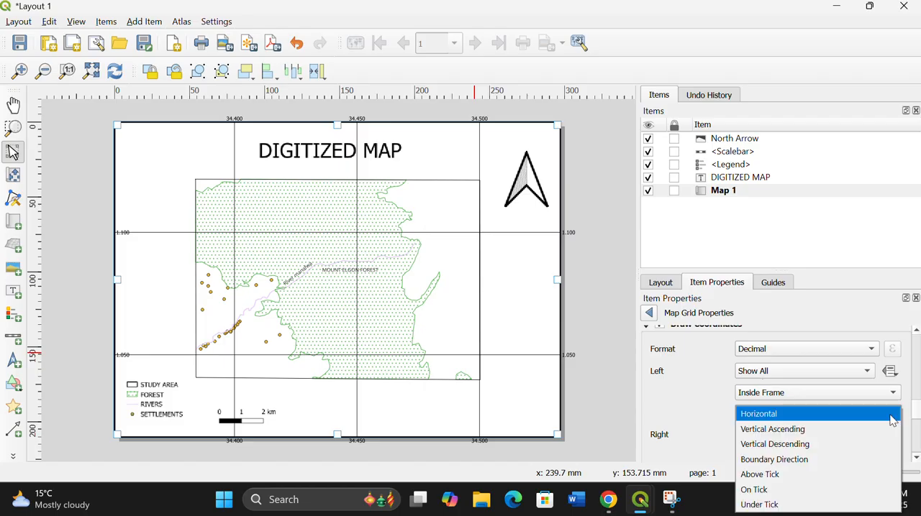
{"action": "left_click", "coordinate": [759, 504]}
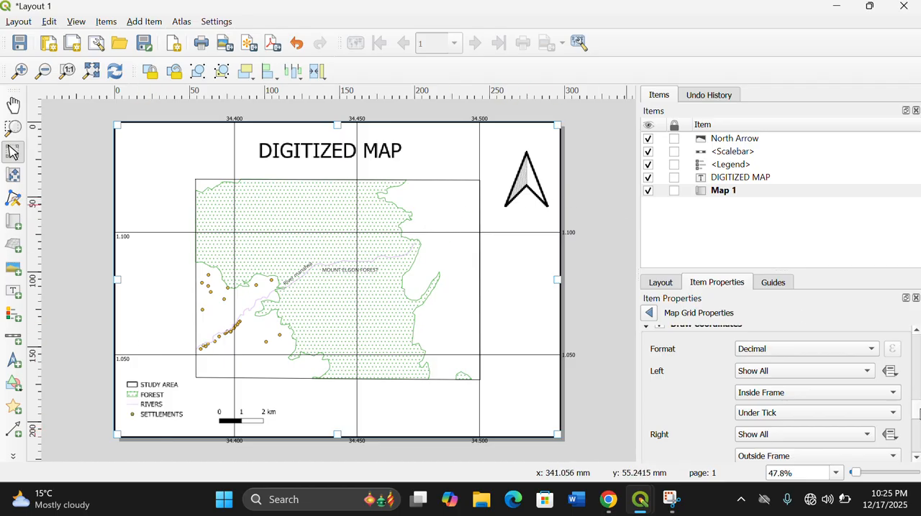
- Set the grid's right-side coordinates to Inside Frame with the Under Tick orientation
{"action": "scroll", "coordinate": [917, 412], "scroll_direction": "down", "scroll_amount": 3}
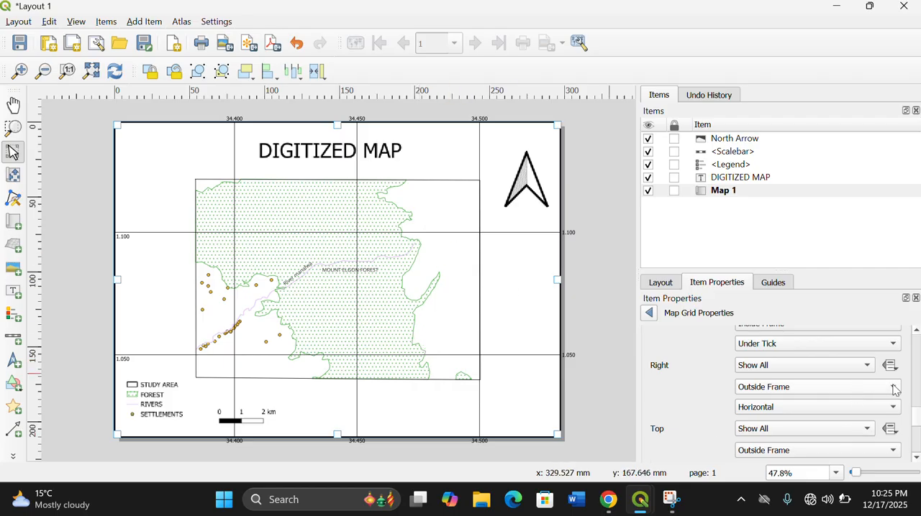
{"action": "left_click", "coordinate": [894, 387]}
{"action": "left_click", "coordinate": [772, 372]}
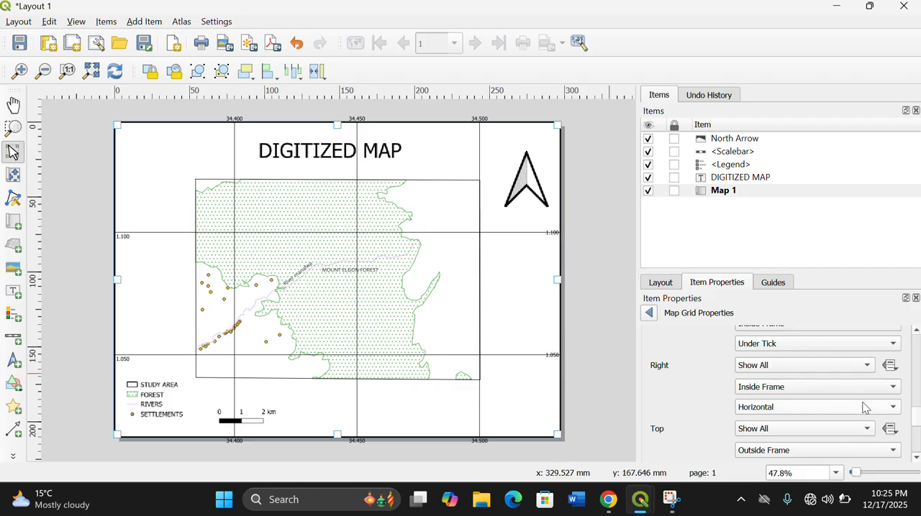
{"action": "left_click", "coordinate": [894, 408]}
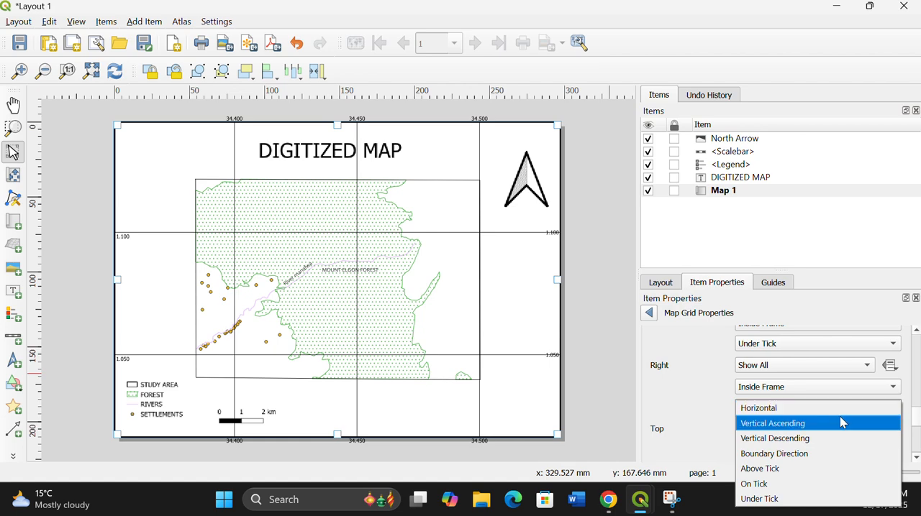
{"action": "left_click", "coordinate": [774, 499]}
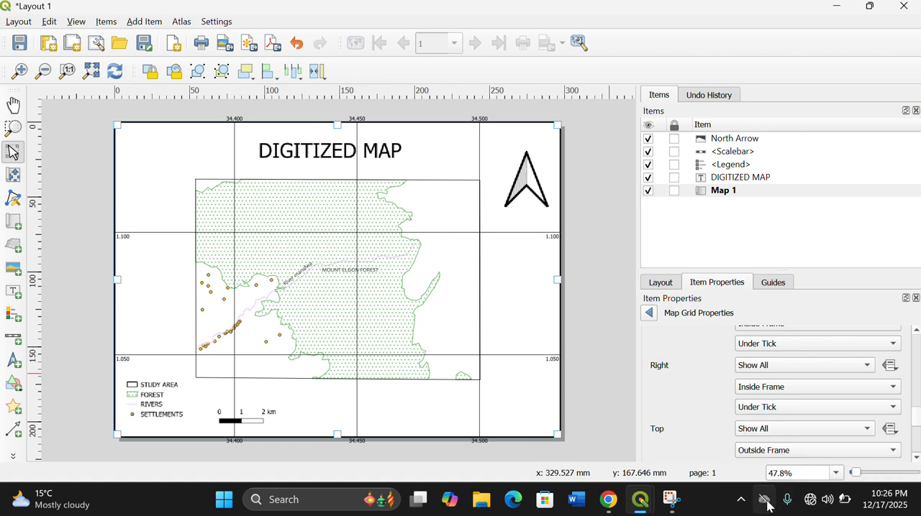
- Set the grid's top coordinates to Inside Frame and Under Tick, leaving them on Show All
{"action": "left_click", "coordinate": [868, 432]}
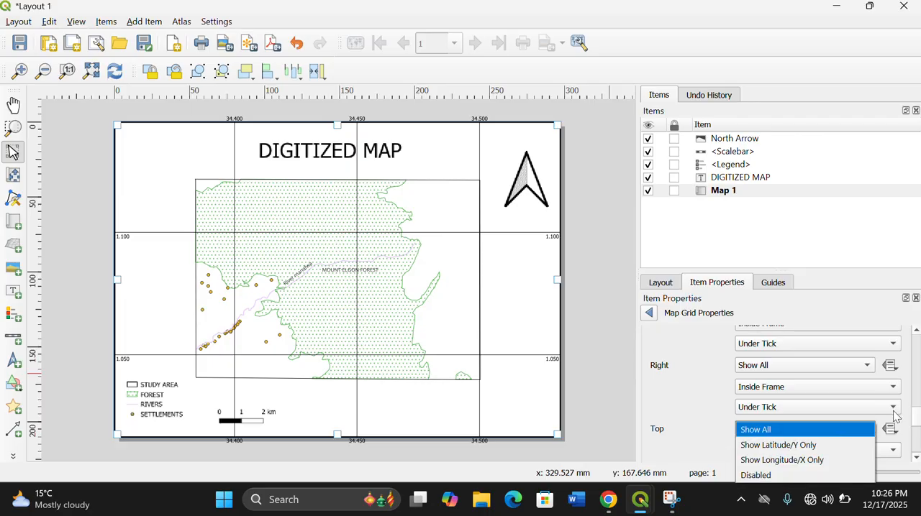
{"action": "left_click", "coordinate": [915, 423]}
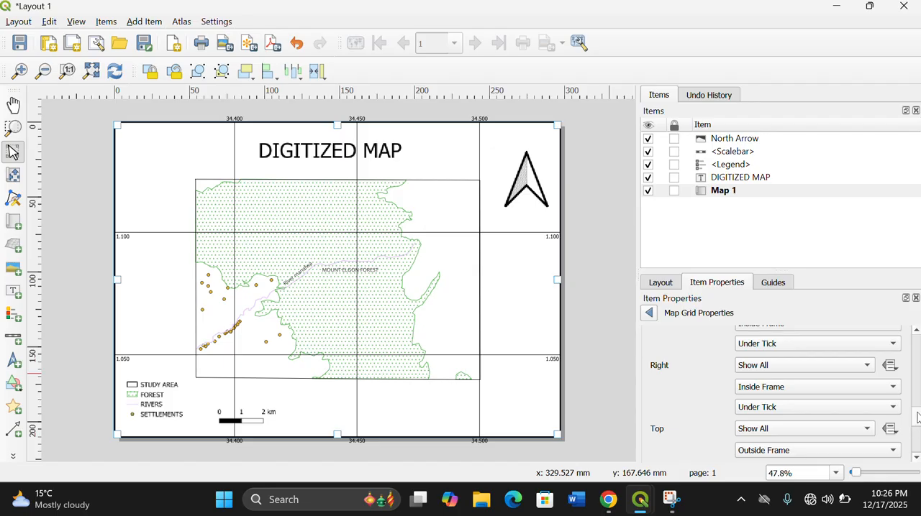
{"action": "scroll", "coordinate": [917, 419], "scroll_direction": "down", "scroll_amount": 4}
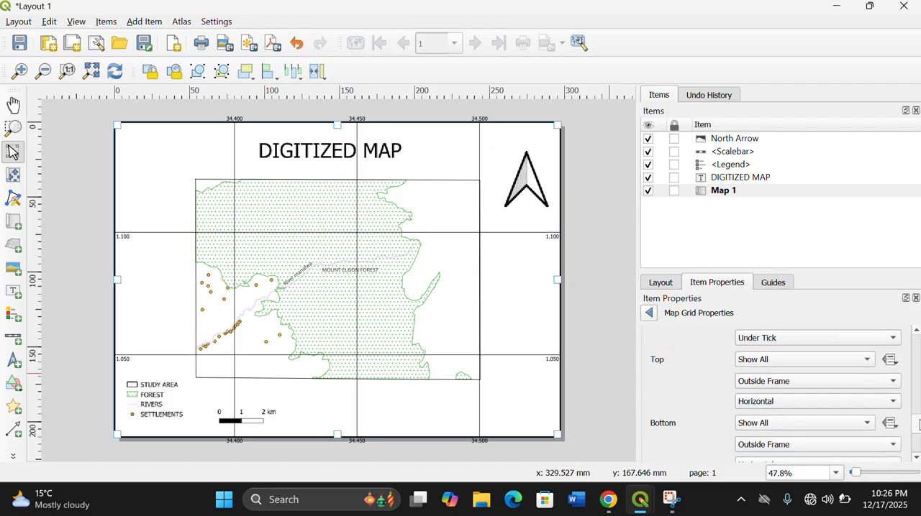
{"action": "left_click", "coordinate": [893, 381]}
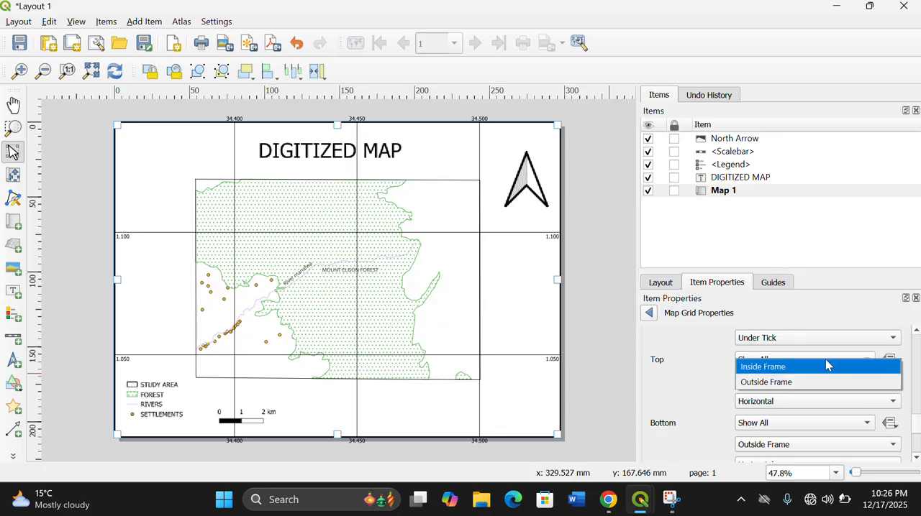
{"action": "left_click", "coordinate": [827, 366]}
{"action": "left_click", "coordinate": [893, 403]}
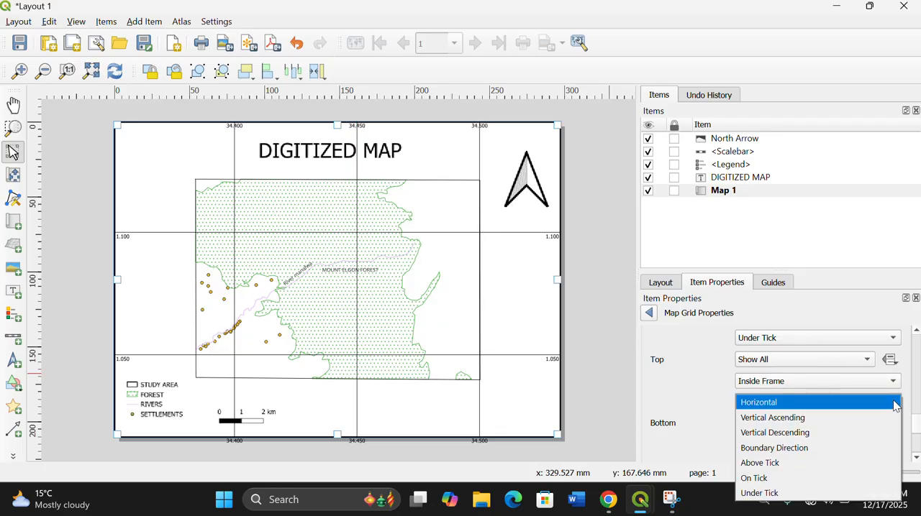
{"action": "left_click", "coordinate": [777, 492]}
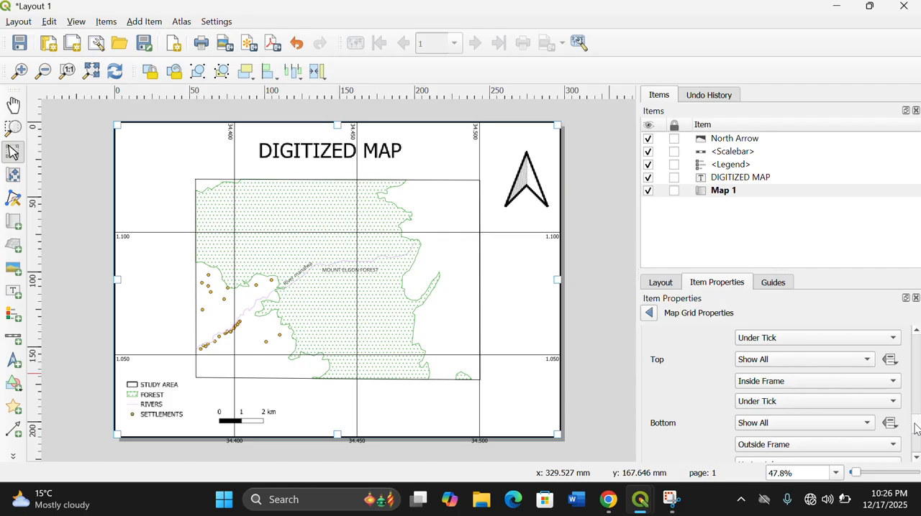
- Set the grid's bottom coordinates to Inside Frame with the Under Tick orientation
{"action": "scroll", "coordinate": [915, 429], "scroll_direction": "down", "scroll_amount": 4}
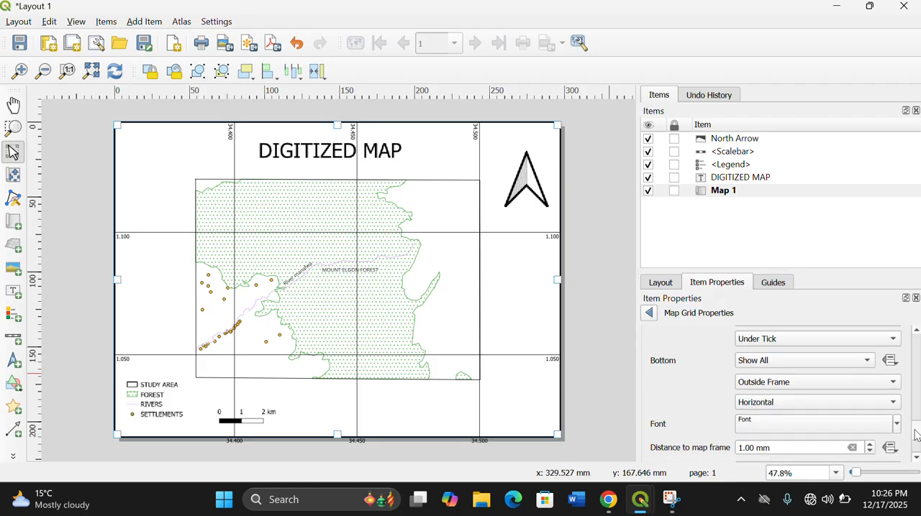
{"action": "left_click", "coordinate": [893, 384]}
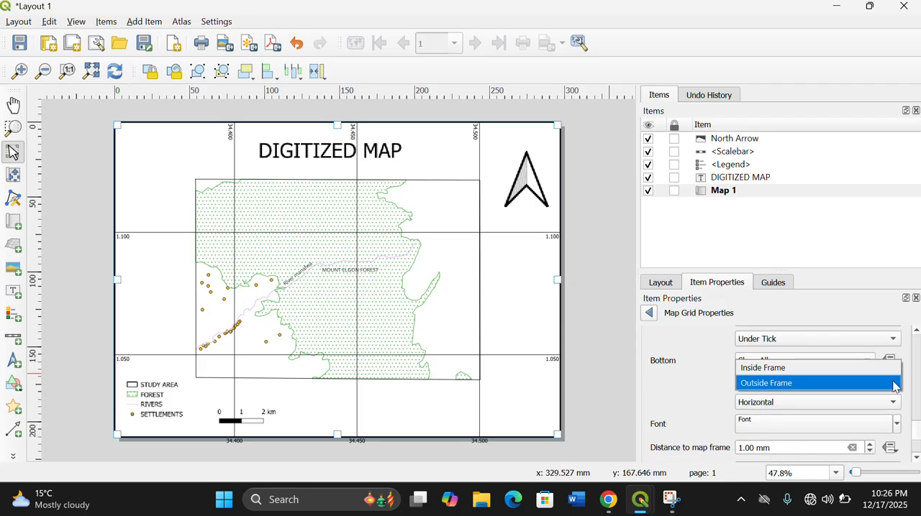
{"action": "left_click", "coordinate": [797, 368]}
{"action": "left_click", "coordinate": [894, 405]}
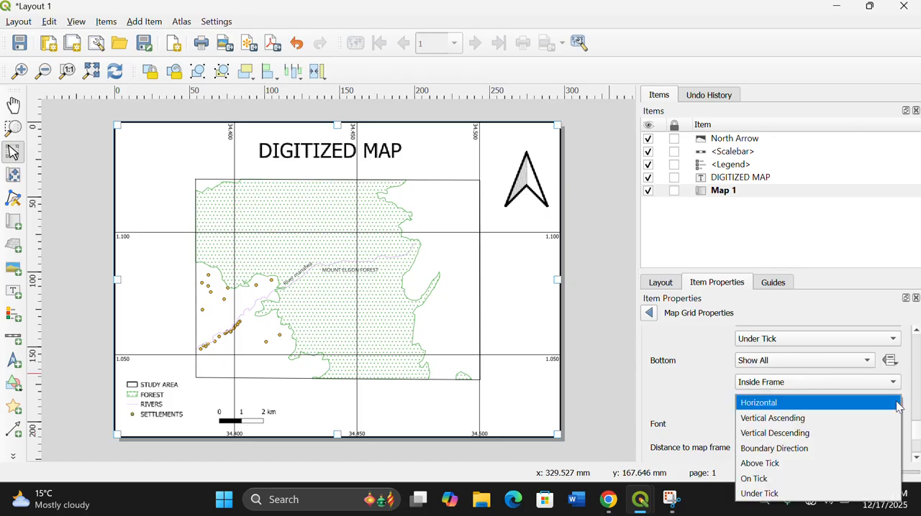
{"action": "left_click", "coordinate": [804, 494]}
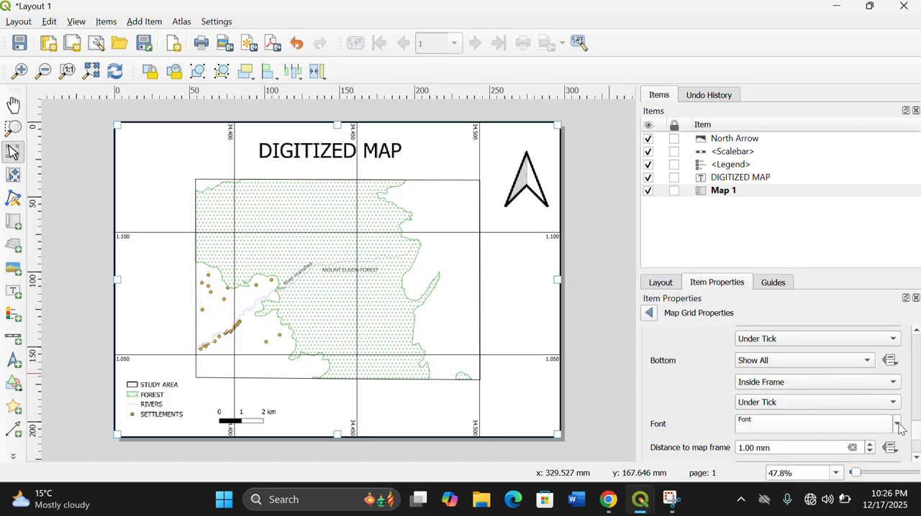
- Set the distance of the grid coordinates to the map frame to 4.00 mm
{"action": "scroll", "coordinate": [916, 435], "scroll_direction": "down", "scroll_amount": 2}
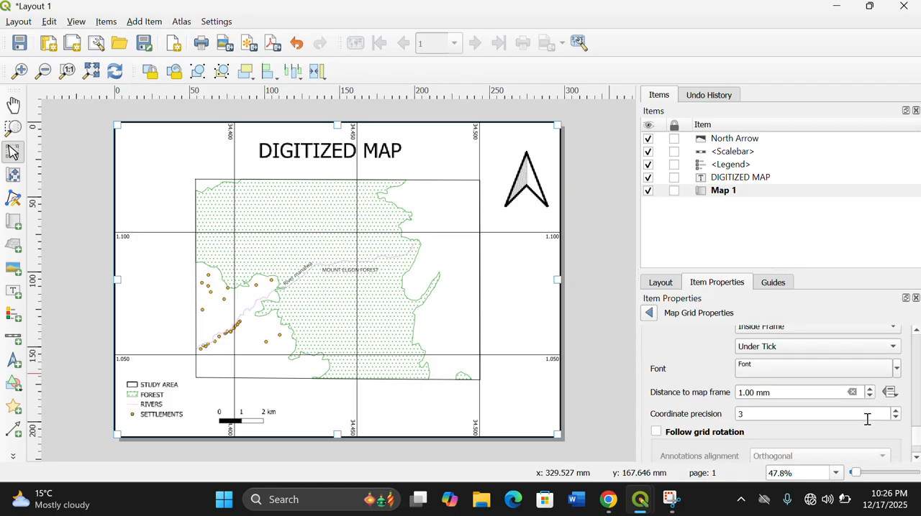
{"action": "left_click", "coordinate": [870, 398]}
{"action": "left_click", "coordinate": [870, 397]}
{"action": "left_click", "coordinate": [870, 398]}
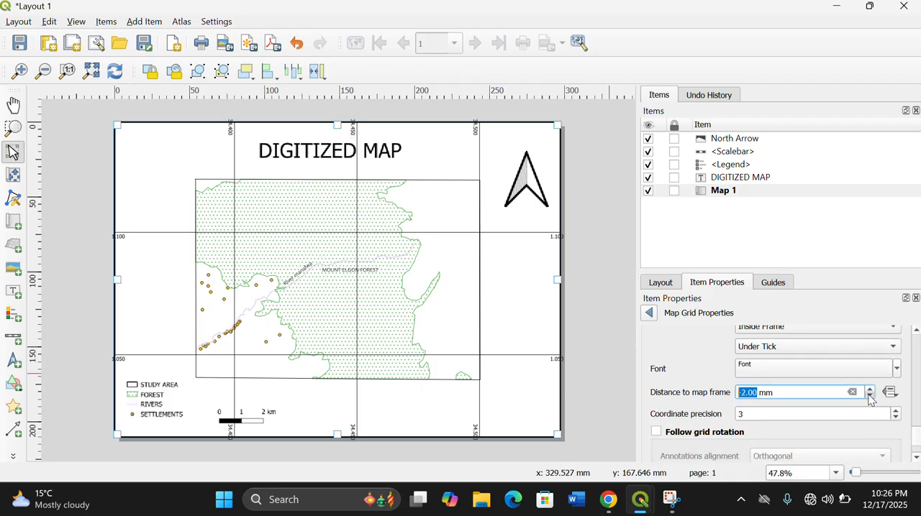
{"action": "left_click", "coordinate": [871, 390]}
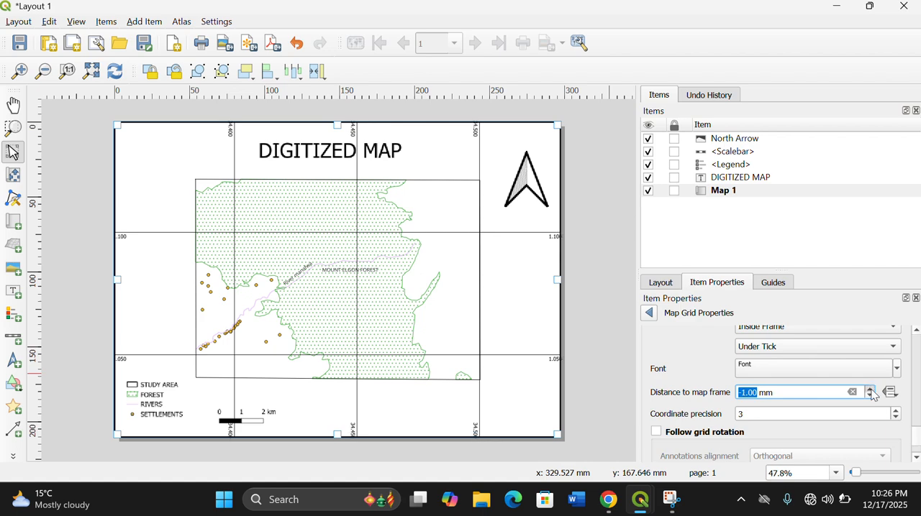
{"action": "left_click", "coordinate": [871, 389]}
{"action": "left_click", "coordinate": [871, 390]}
{"action": "left_click", "coordinate": [871, 390]}
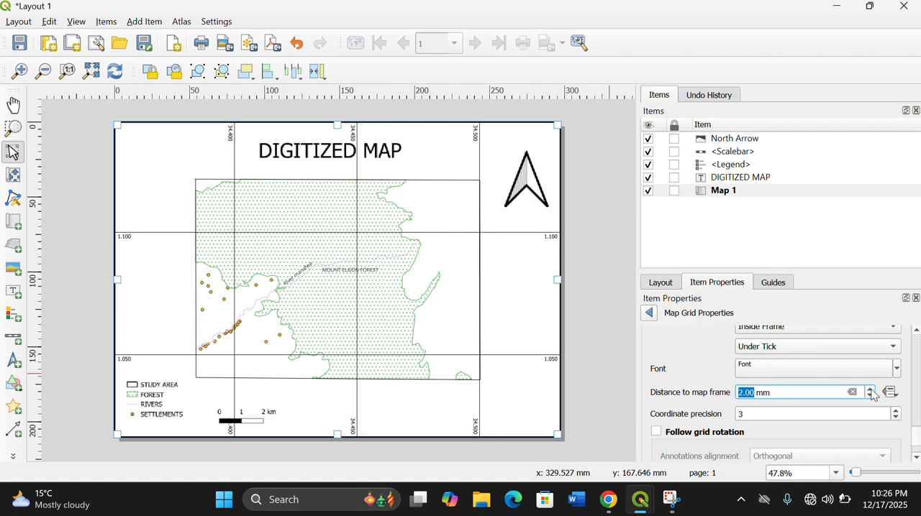
{"action": "left_click", "coordinate": [871, 390]}
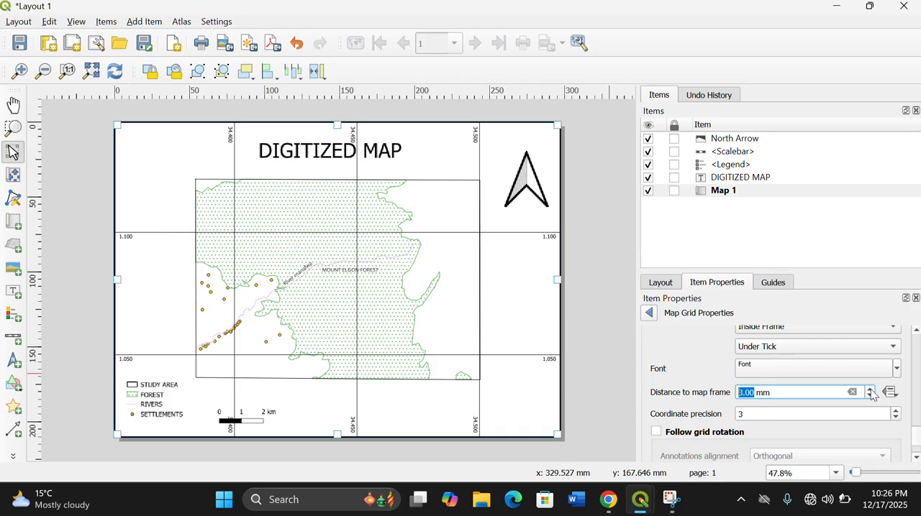
{"action": "left_click", "coordinate": [871, 390]}
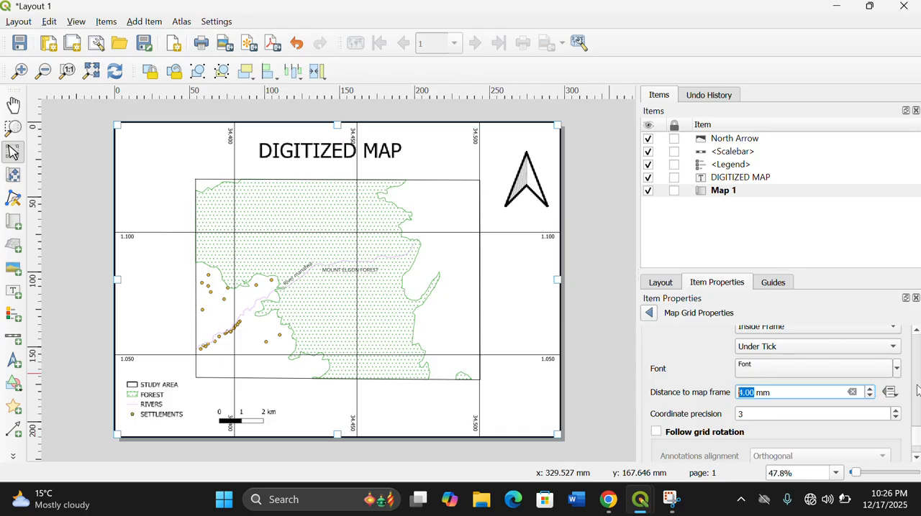
- Try the standard dark blue as the grid coordinates' font colour and return it to black
{"action": "left_click", "coordinate": [895, 369]}
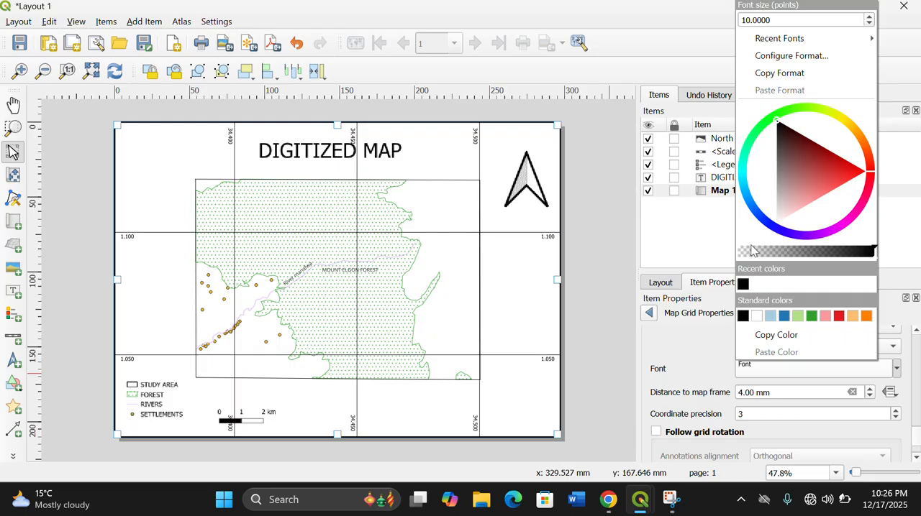
{"action": "left_click", "coordinate": [783, 135]}
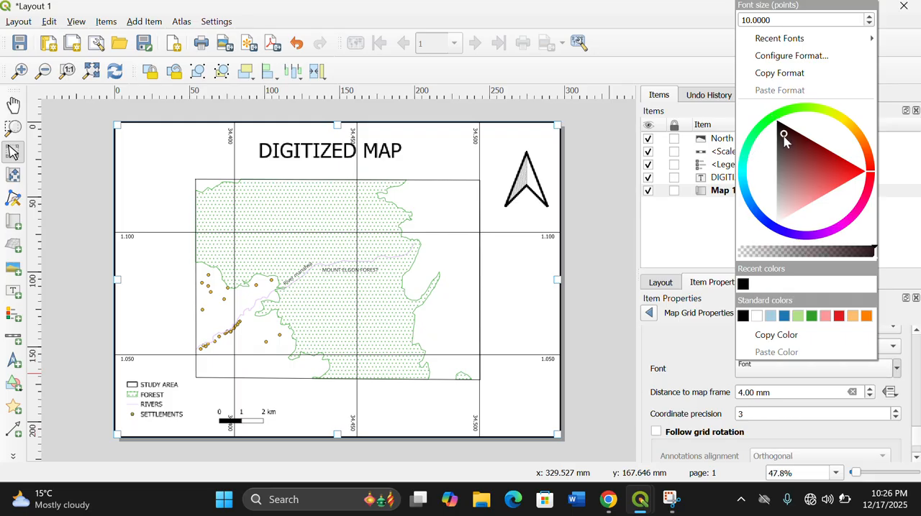
{"action": "left_click", "coordinate": [804, 236]}
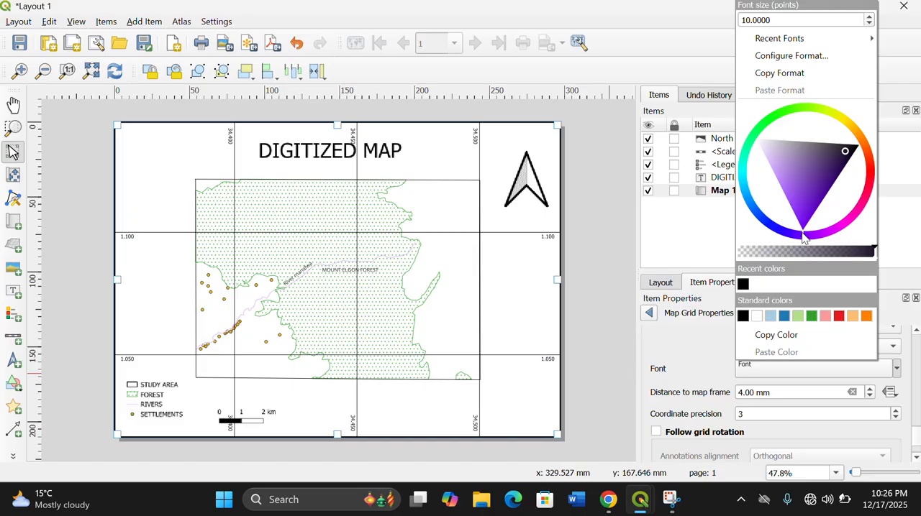
{"action": "left_click", "coordinate": [789, 237]}
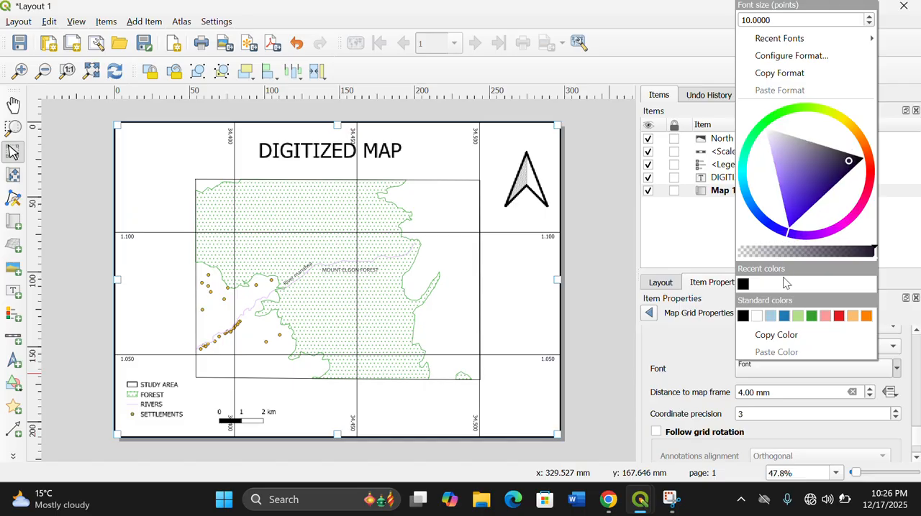
{"action": "left_click", "coordinate": [783, 317]}
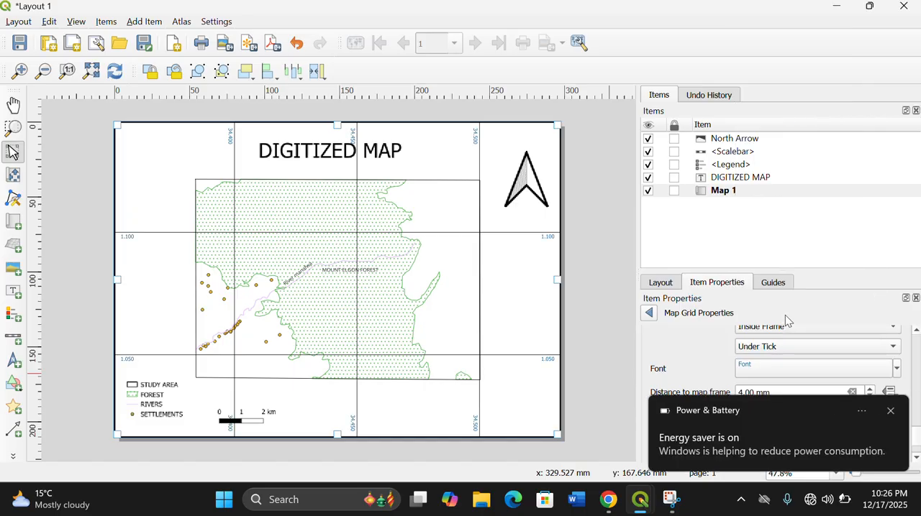
{"action": "left_click", "coordinate": [892, 413]}
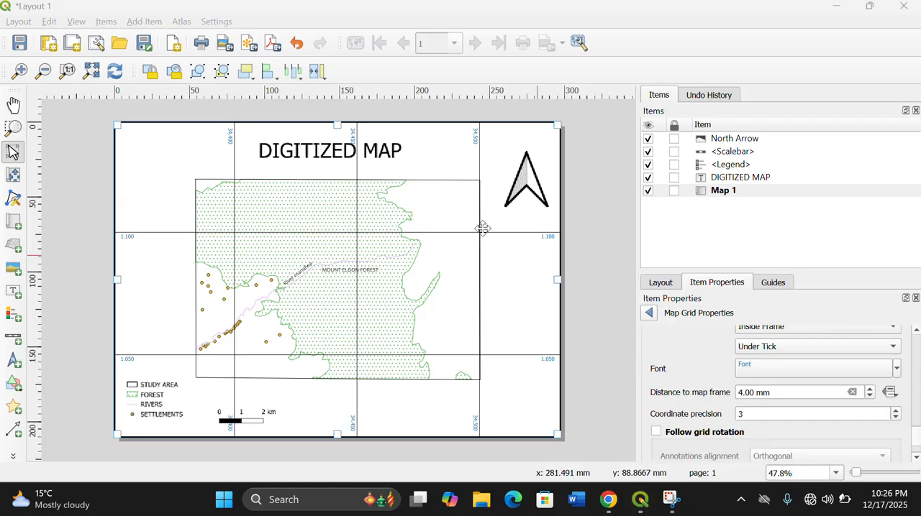
{"action": "left_click", "coordinate": [895, 369]}
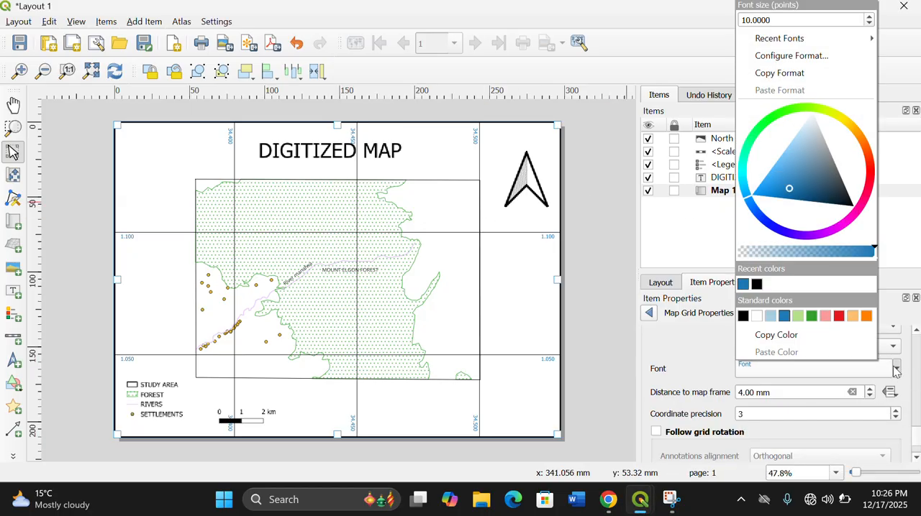
{"action": "left_click", "coordinate": [756, 284]}
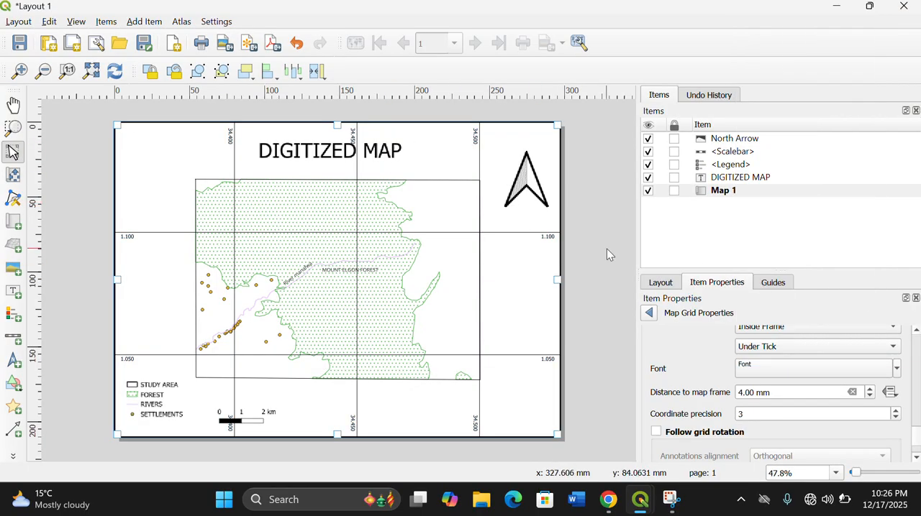
{"action": "scroll", "coordinate": [606, 249], "scroll_direction": "up", "scroll_amount": 1}
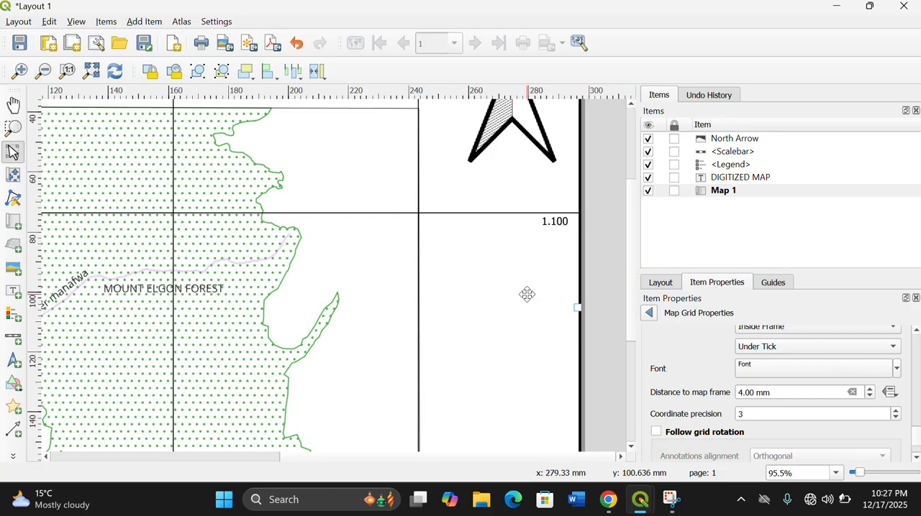
{"action": "scroll", "coordinate": [525, 294], "scroll_direction": "down", "scroll_amount": 1}
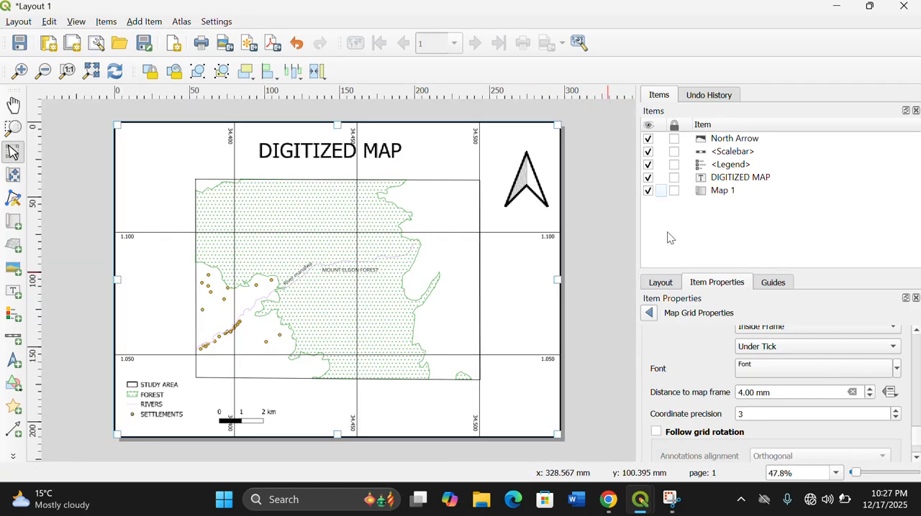
{"action": "left_click", "coordinate": [612, 263]}
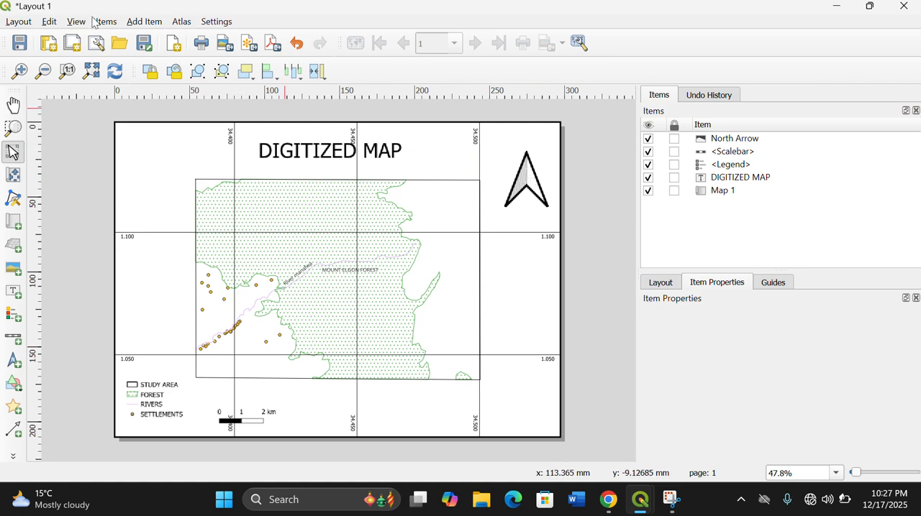
- Add a second north arrow item, about 34 by 22 mm, in the lower-right corner of the map page
{"action": "left_click", "coordinate": [144, 22]}
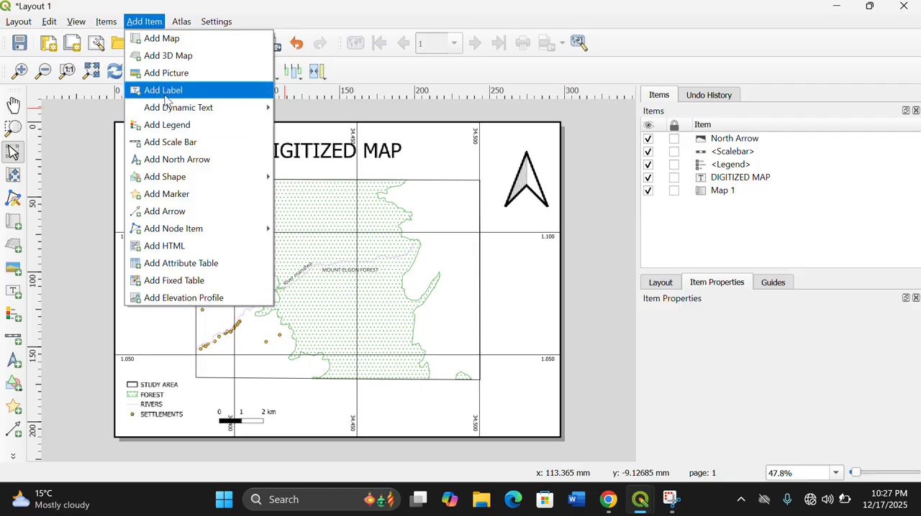
{"action": "left_click", "coordinate": [170, 164]}
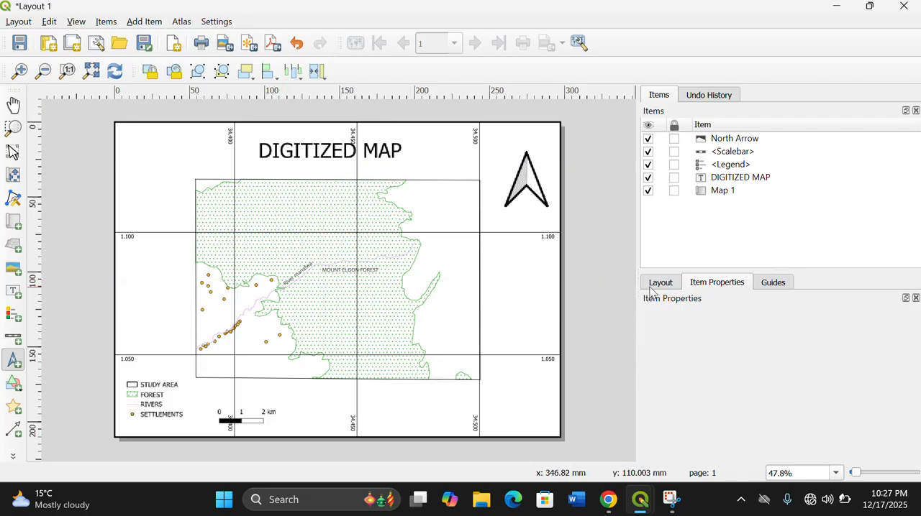
{"action": "left_click", "coordinate": [500, 381]}
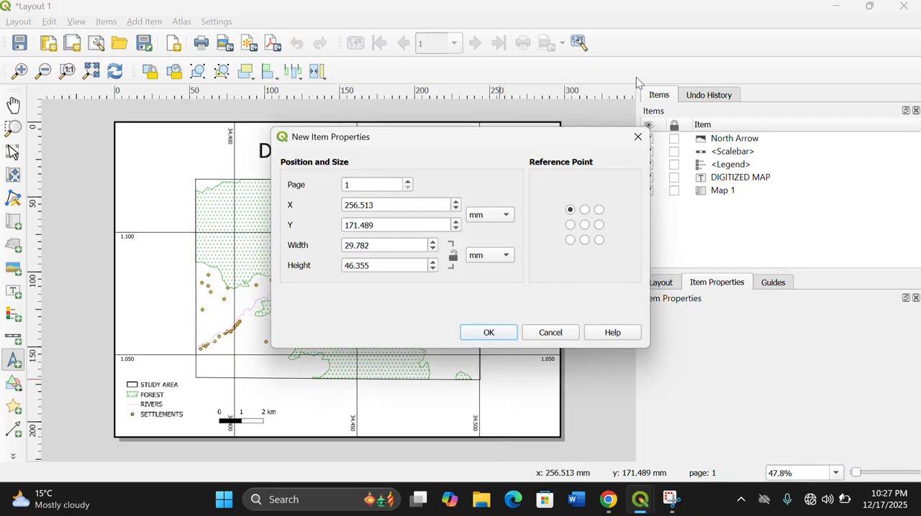
{"action": "left_click", "coordinate": [637, 138]}
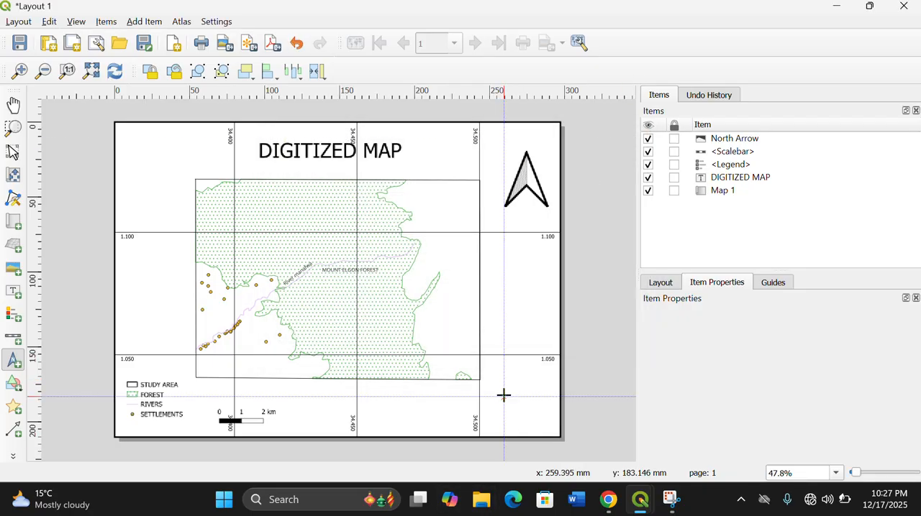
{"action": "left_click_drag", "start_coordinate": [504, 395], "coordinate": [555, 435]}
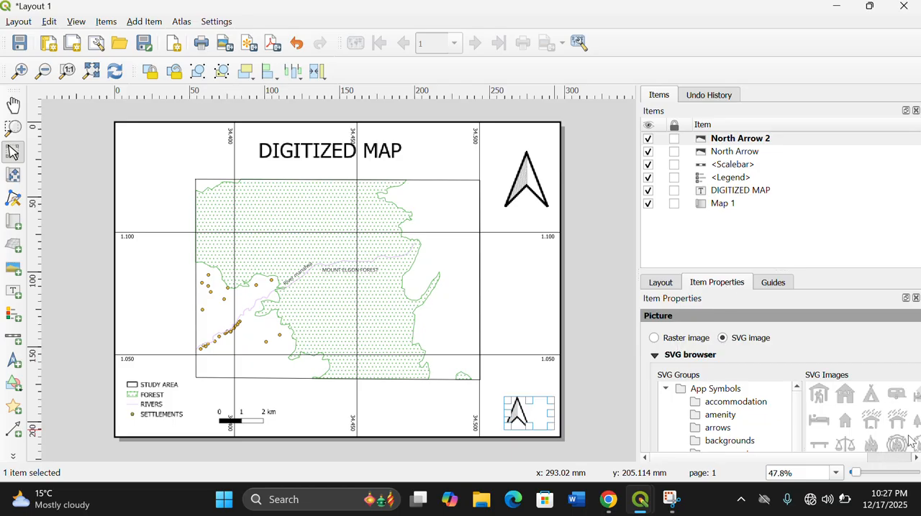
- Replace the second north arrow's image with the green QGIS wordmark logo from the SVG images
{"action": "left_click", "coordinate": [872, 459]}
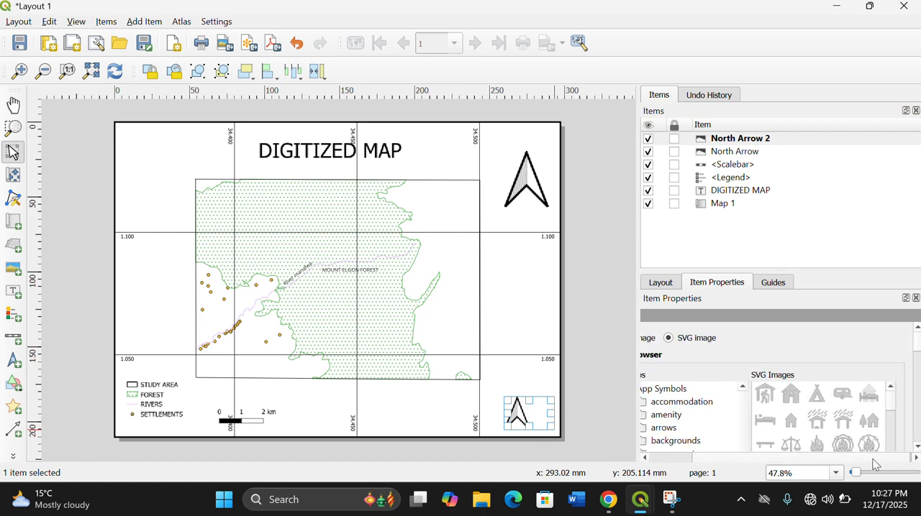
{"action": "scroll", "coordinate": [871, 424], "scroll_direction": "down", "scroll_amount": 5}
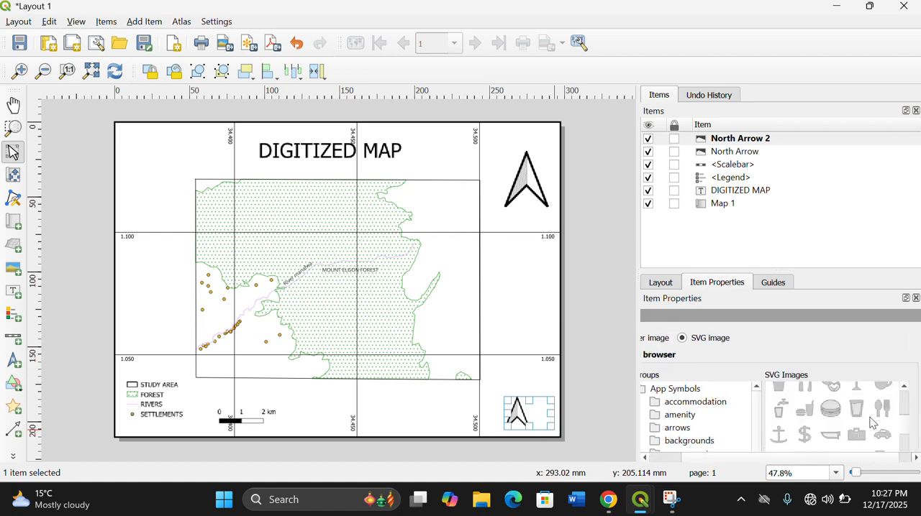
{"action": "scroll", "coordinate": [870, 424], "scroll_direction": "down", "scroll_amount": 5}
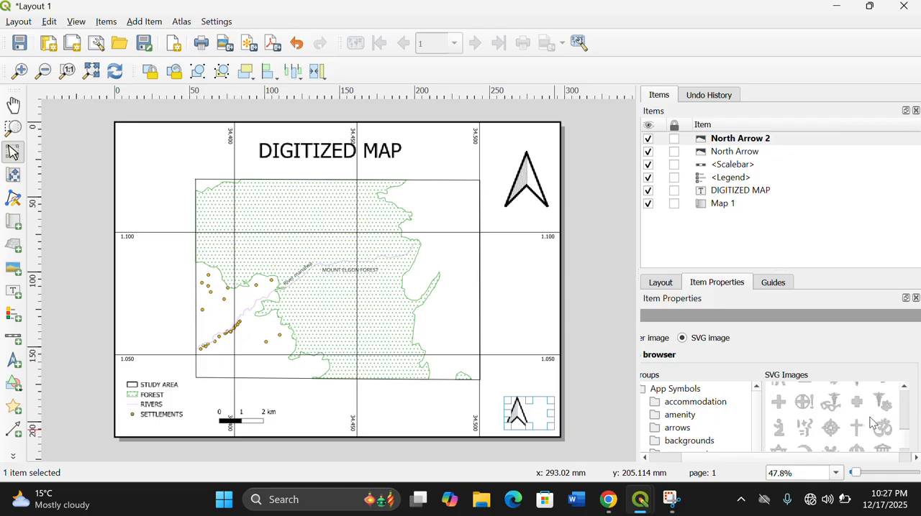
{"action": "scroll", "coordinate": [871, 424], "scroll_direction": "down", "scroll_amount": 3}
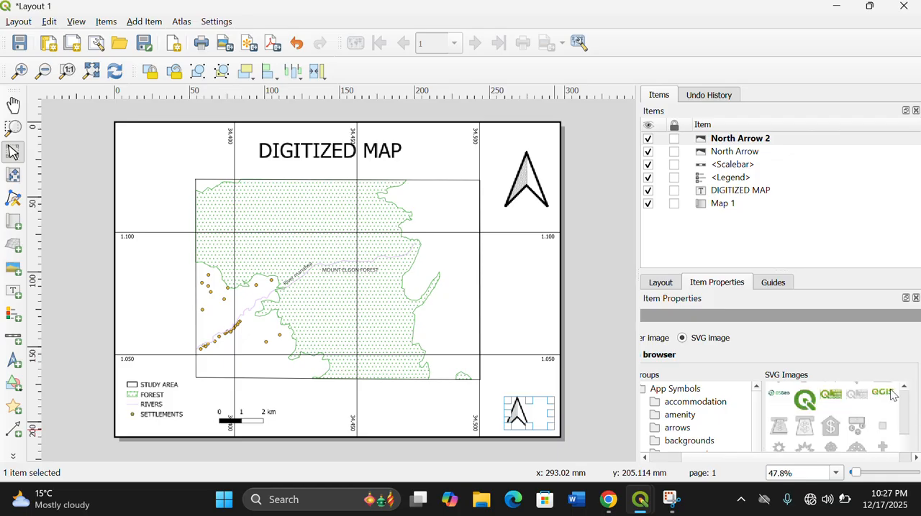
{"action": "left_click", "coordinate": [889, 391]}
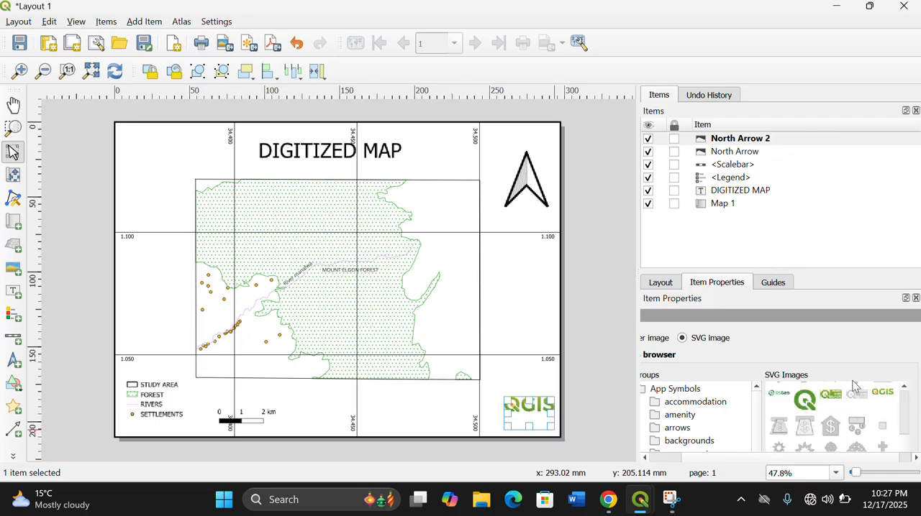
{"action": "left_click", "coordinate": [593, 436]}
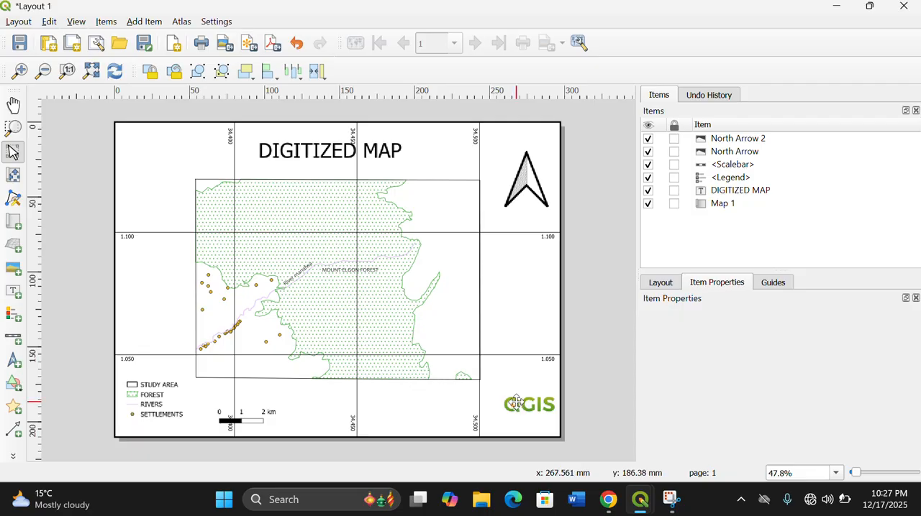
- Reposition the QGIS logo just above the bottom border in the page's lower-right corner, directly below the north arrow
{"action": "left_click_drag", "start_coordinate": [522, 417], "coordinate": [530, 411]}
{"action": "left_click", "coordinate": [524, 379]}
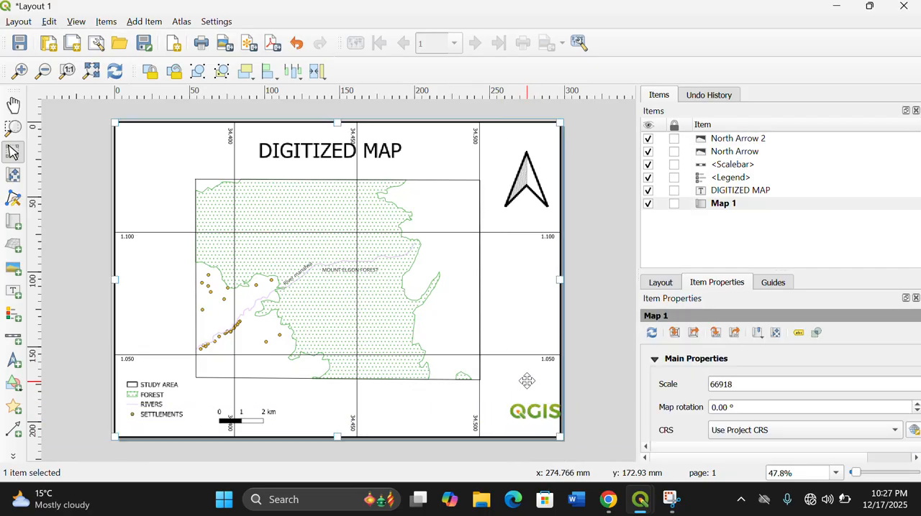
{"action": "left_click_drag", "start_coordinate": [522, 411], "coordinate": [515, 410]}
{"action": "left_click", "coordinate": [527, 381]}
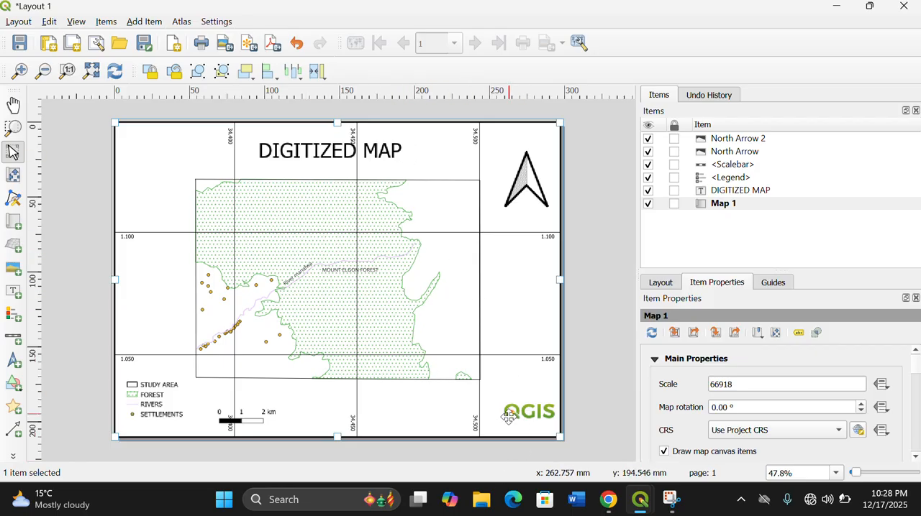
{"action": "left_click_drag", "start_coordinate": [515, 411], "coordinate": [516, 420]}
{"action": "left_click", "coordinate": [520, 399]}
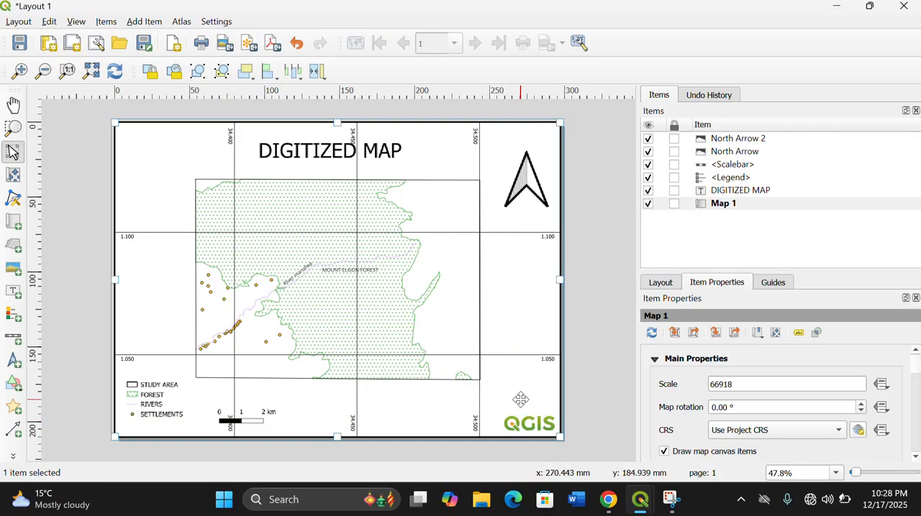
- Add a label above the QGIS logo reading "Composed by", the author's name and "on 12/17/2025 at 10:28 pm"
{"action": "left_click", "coordinate": [141, 22]}
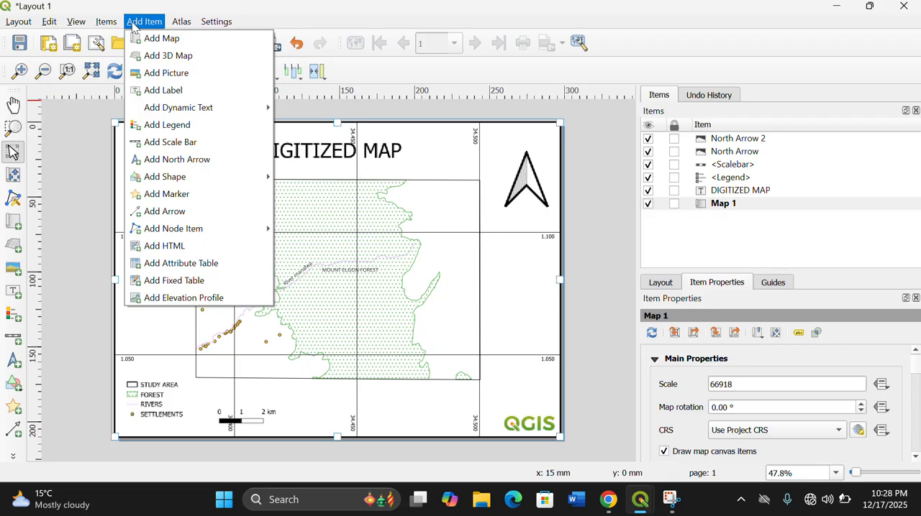
{"action": "left_click", "coordinate": [172, 91]}
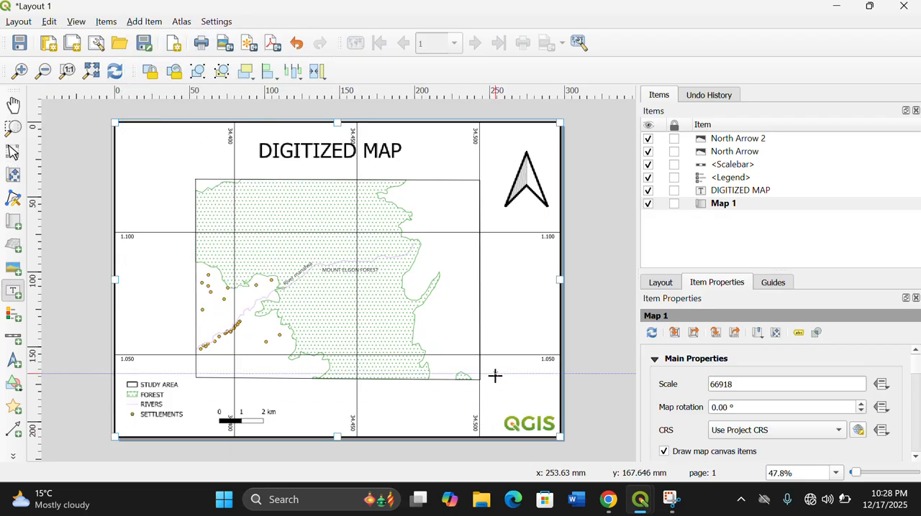
{"action": "left_click_drag", "start_coordinate": [491, 367], "coordinate": [556, 410]}
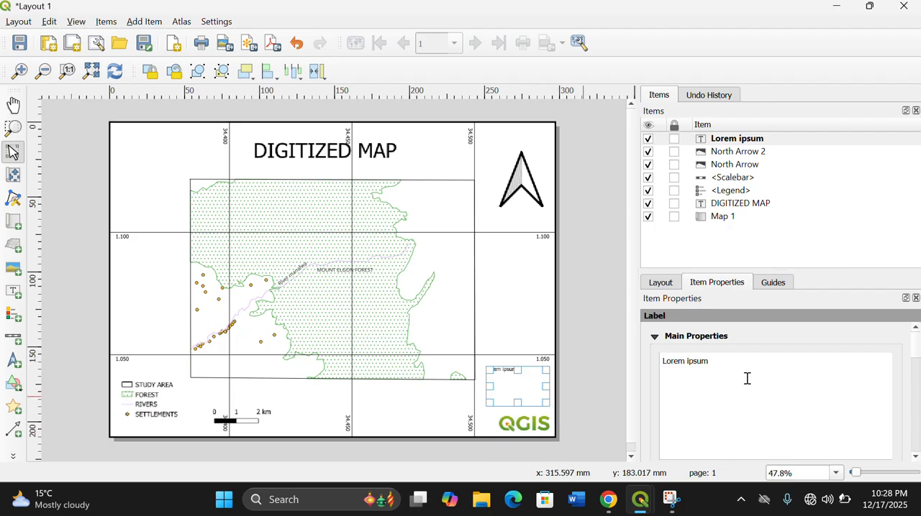
{"action": "key", "text": "BackSpace"}
{"action": "key", "text": "BackSpace"}
{"action": "key", "text": "BackSpace"}
{"action": "key", "text": "BackSpace"}
{"action": "key", "text": "BackSpace"}
{"action": "key", "text": "BackSpace"}
{"action": "key", "text": "BackSpace"}
{"action": "key", "text": "BackSpace"}
{"action": "key", "text": "BackSpace"}
{"action": "key", "text": "BackSpace"}
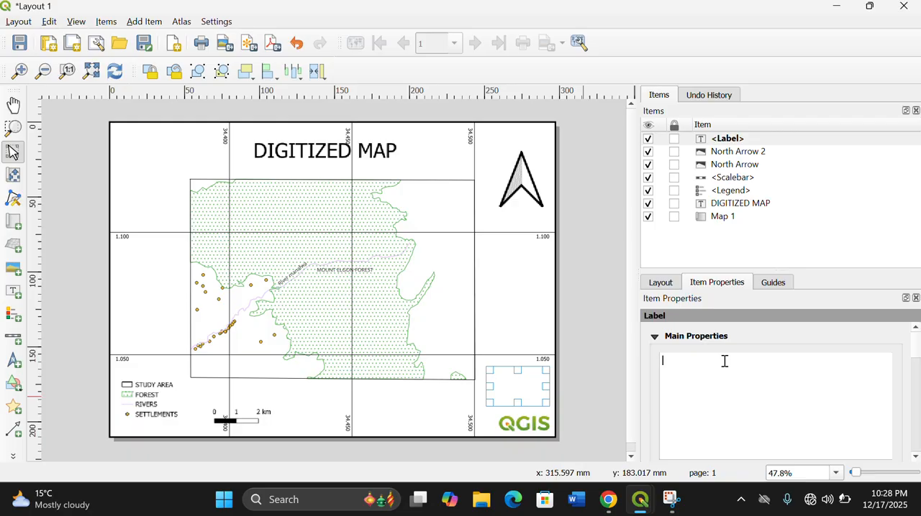
{"action": "type", "text": "C"}
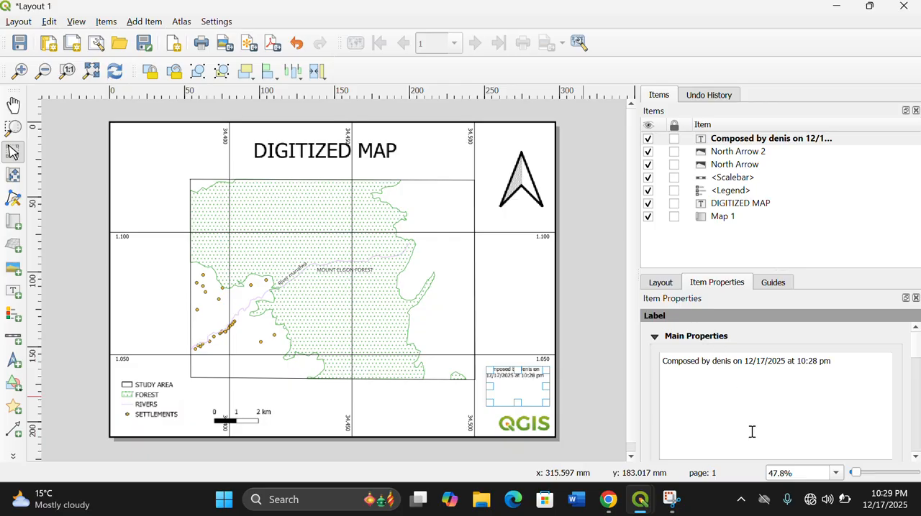
{"action": "left_click", "coordinate": [595, 386]}
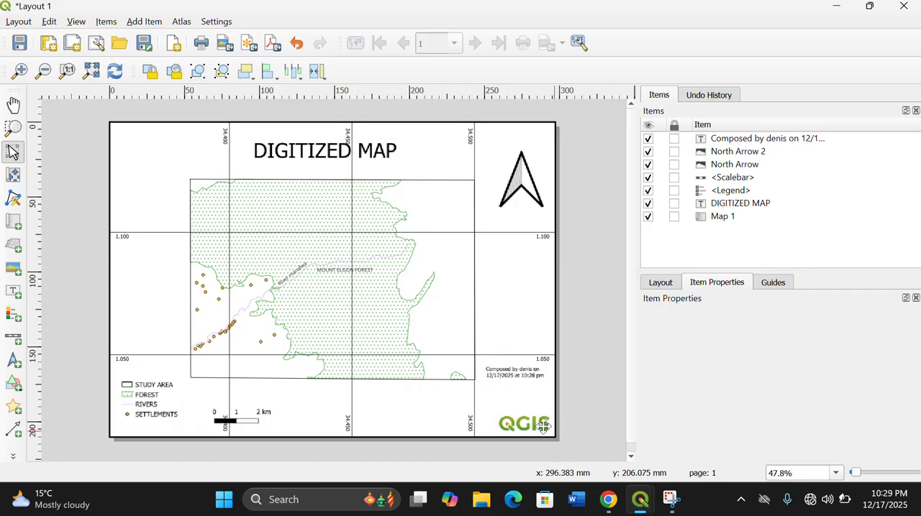
- Move the credit label down so its text sits just above the QGIS logo, and leave all items deselected
{"action": "left_click_drag", "start_coordinate": [511, 377], "coordinate": [511, 392]}
{"action": "left_click", "coordinate": [511, 375]}
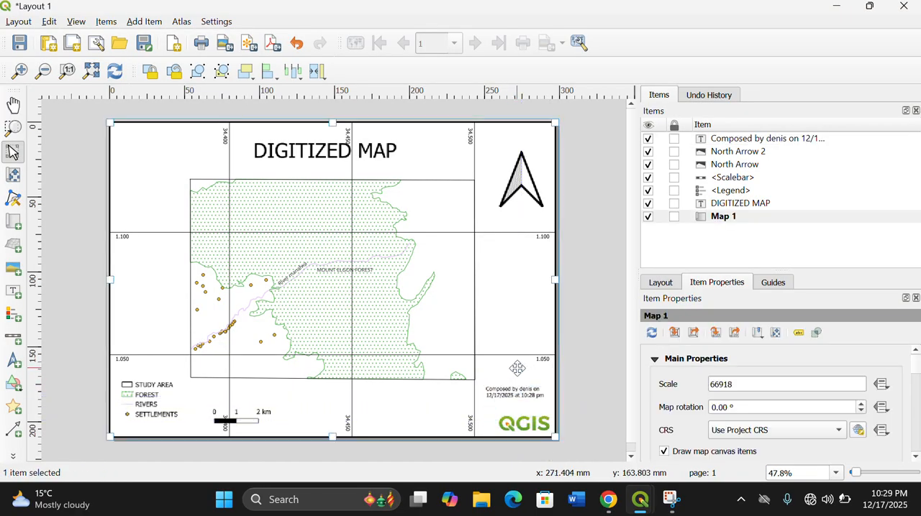
{"action": "left_click", "coordinate": [525, 424]}
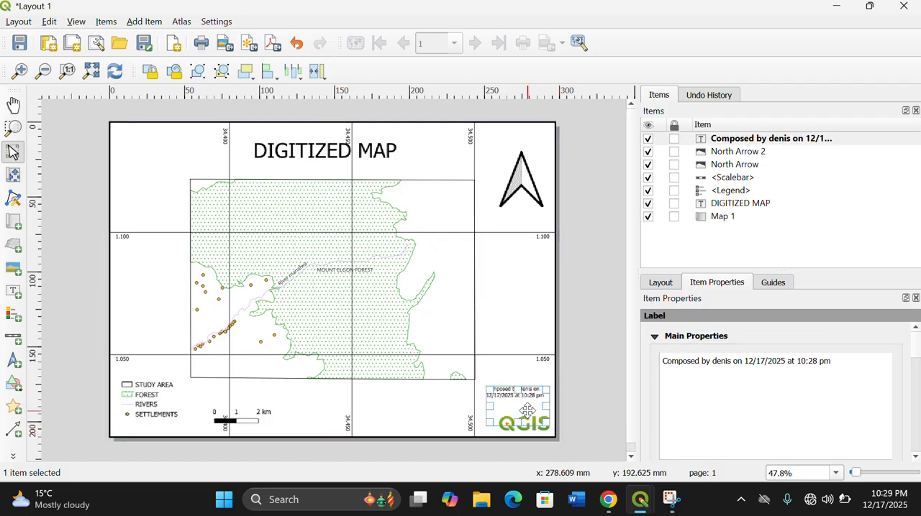
{"action": "left_click", "coordinate": [505, 325]}
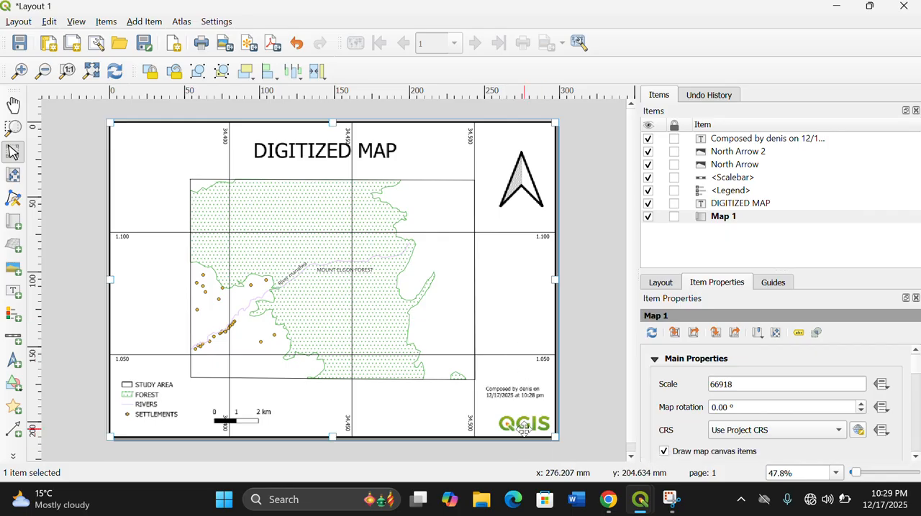
{"action": "left_click", "coordinate": [524, 425]}
{"action": "left_click", "coordinate": [606, 374]}
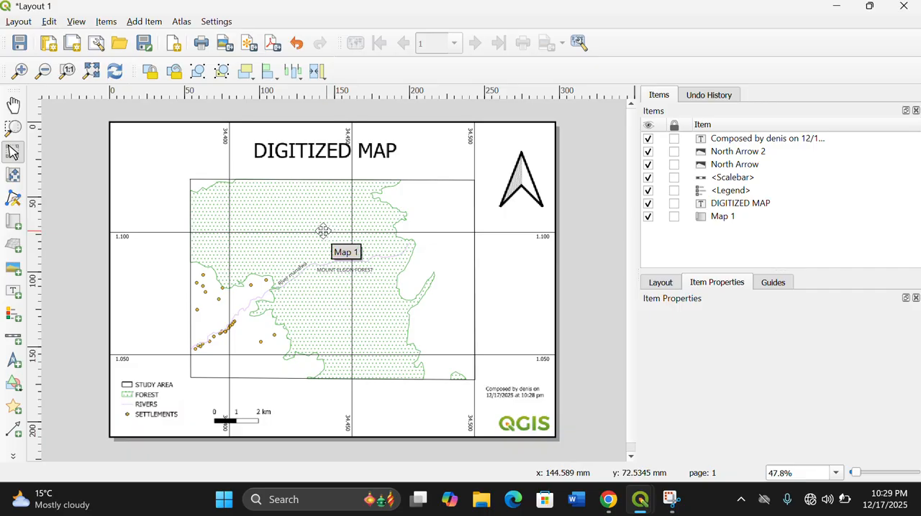
- Save the layout as the template "digitization map" in the Desktop map folder, replacing the existing file
{"action": "left_click", "coordinate": [27, 23]}
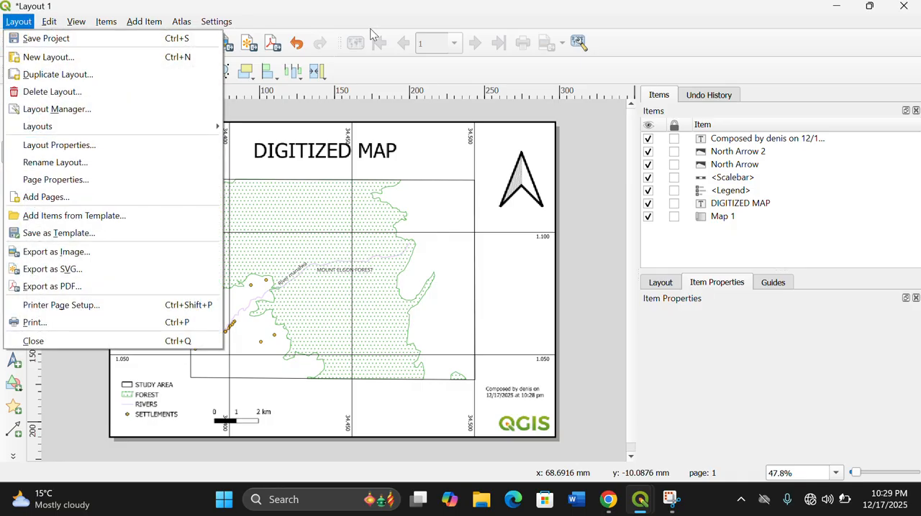
{"action": "left_click", "coordinate": [471, 73]}
{"action": "left_click", "coordinate": [18, 22]}
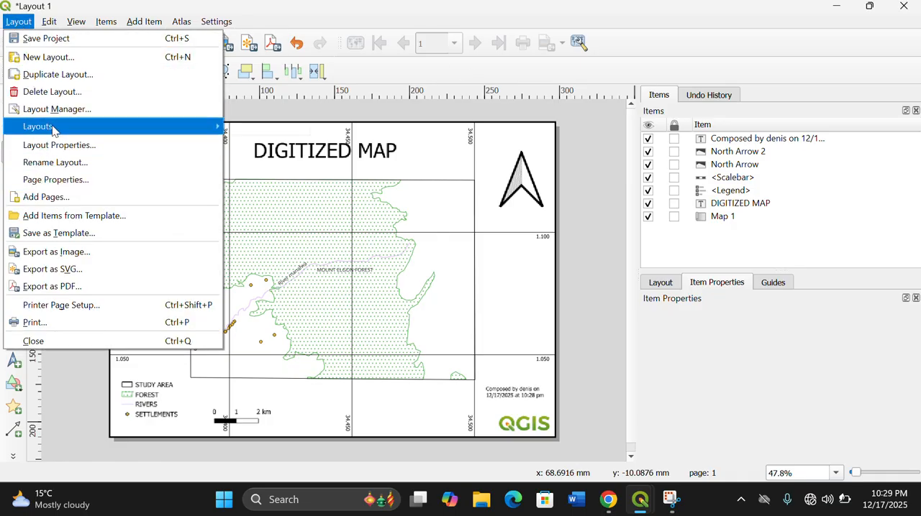
{"action": "left_click", "coordinate": [61, 236]}
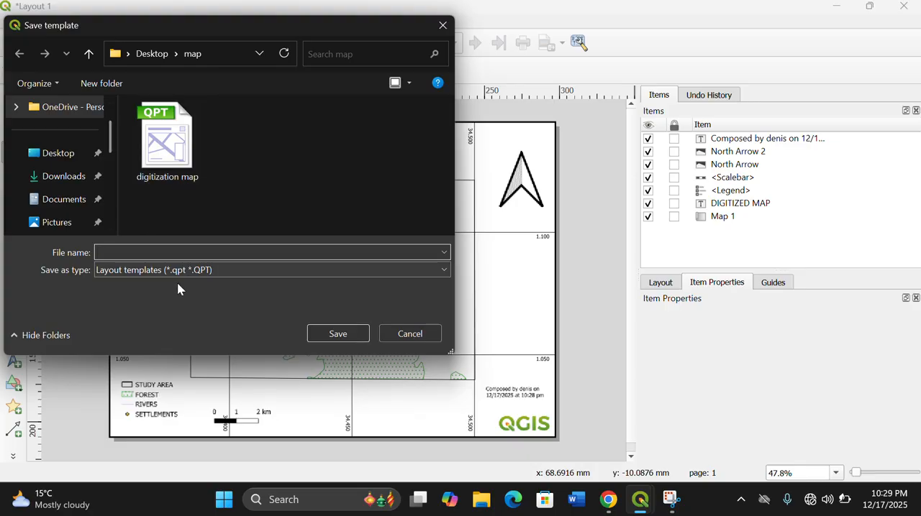
{"action": "left_click", "coordinate": [183, 147]}
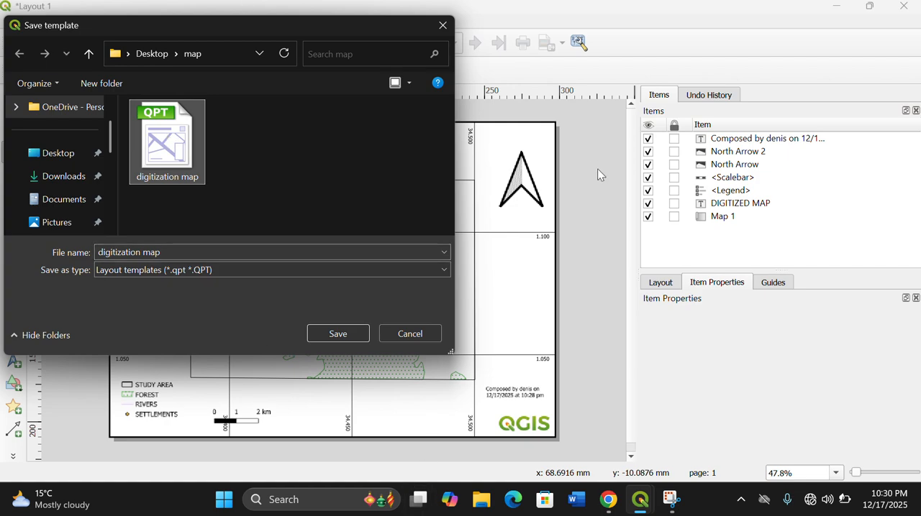
{"action": "left_click", "coordinate": [344, 335]}
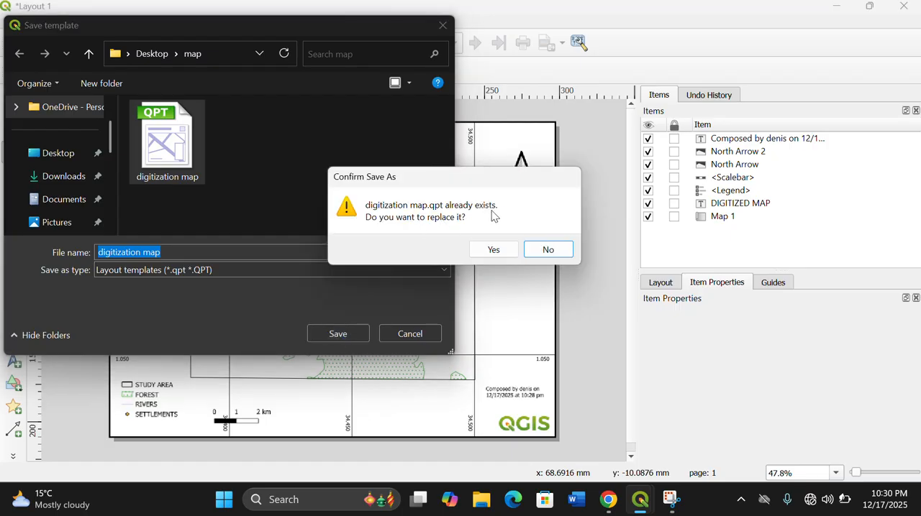
{"action": "left_click", "coordinate": [493, 250]}
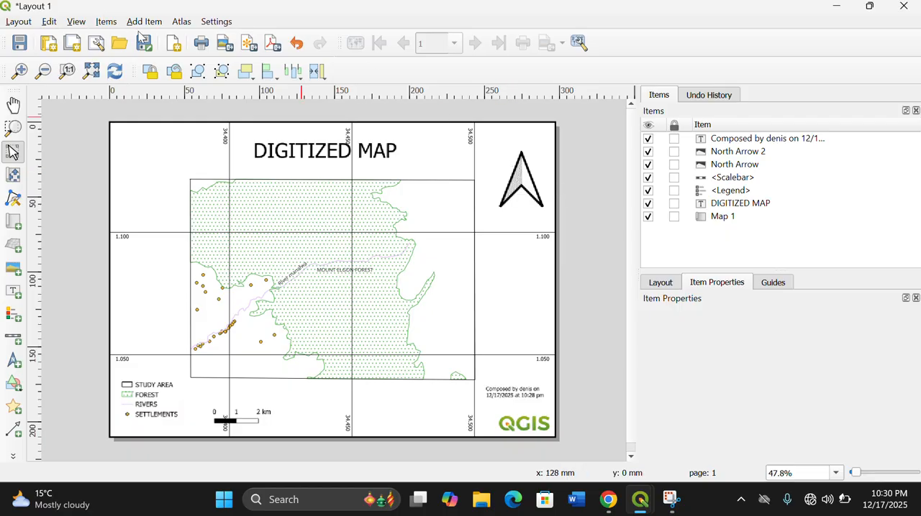
- Export the layout as the PDF "Layout 1" in the Documents folder, replacing the existing file and keeping the default export options
{"action": "left_click", "coordinate": [19, 20]}
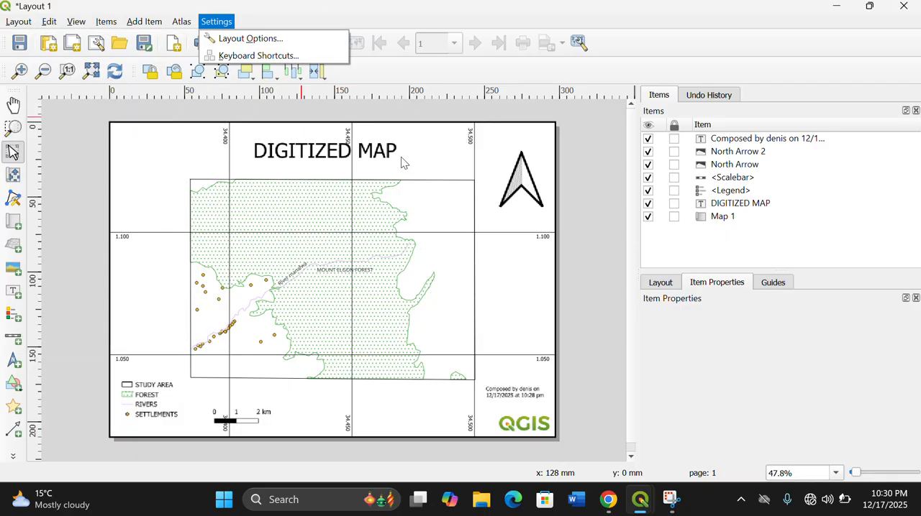
{"action": "left_click", "coordinate": [415, 78]}
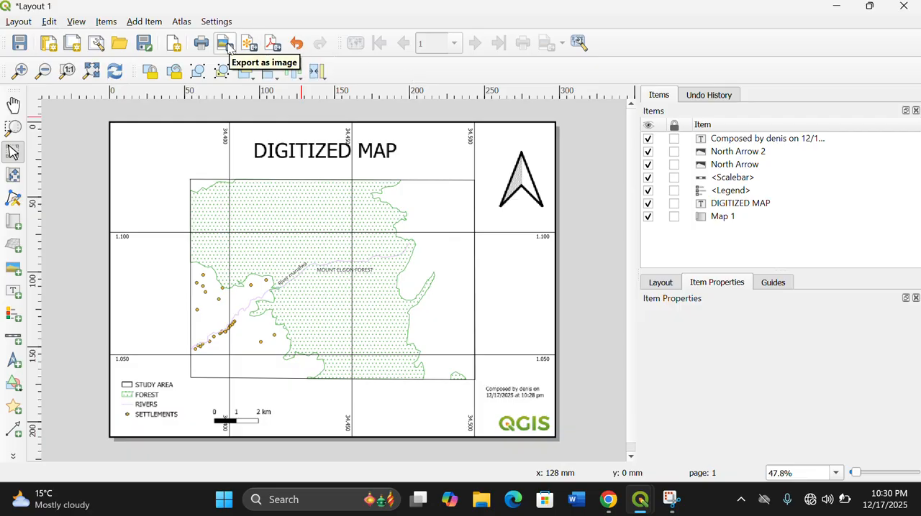
{"action": "left_click", "coordinate": [271, 43]}
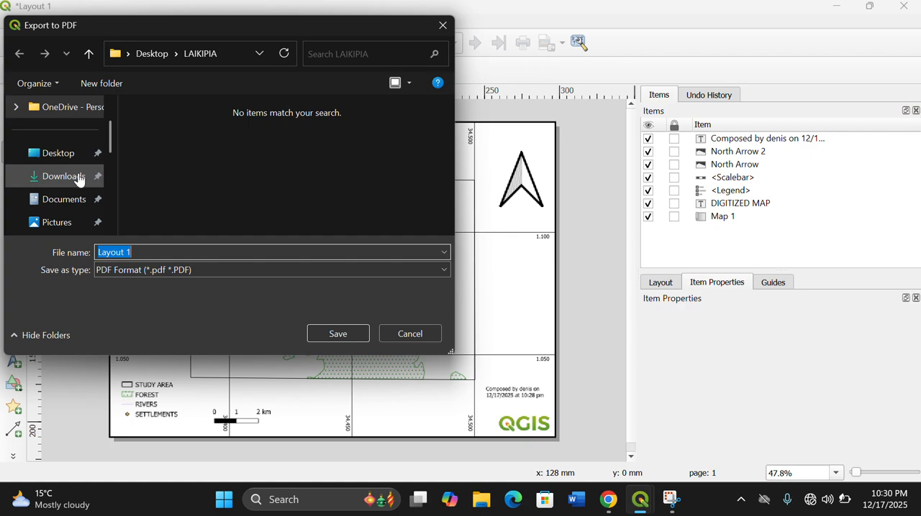
{"action": "left_click", "coordinate": [75, 201]}
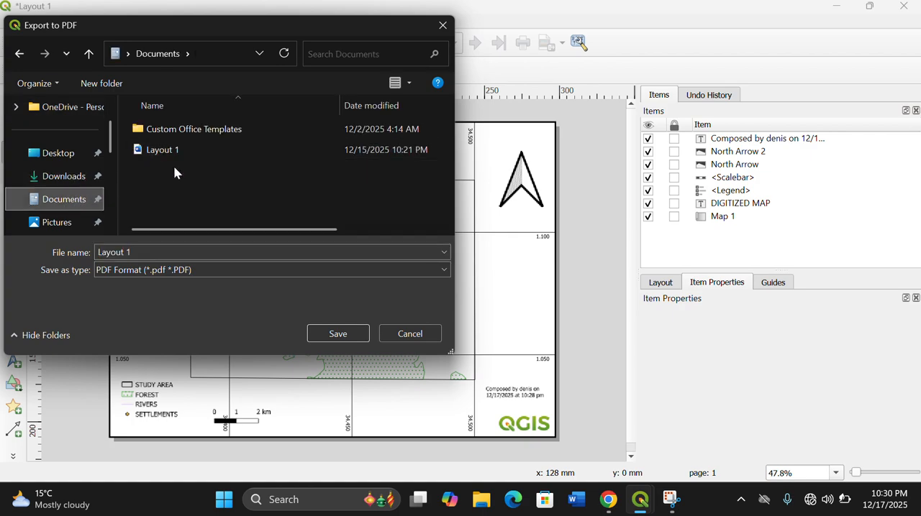
{"action": "left_click", "coordinate": [184, 149]}
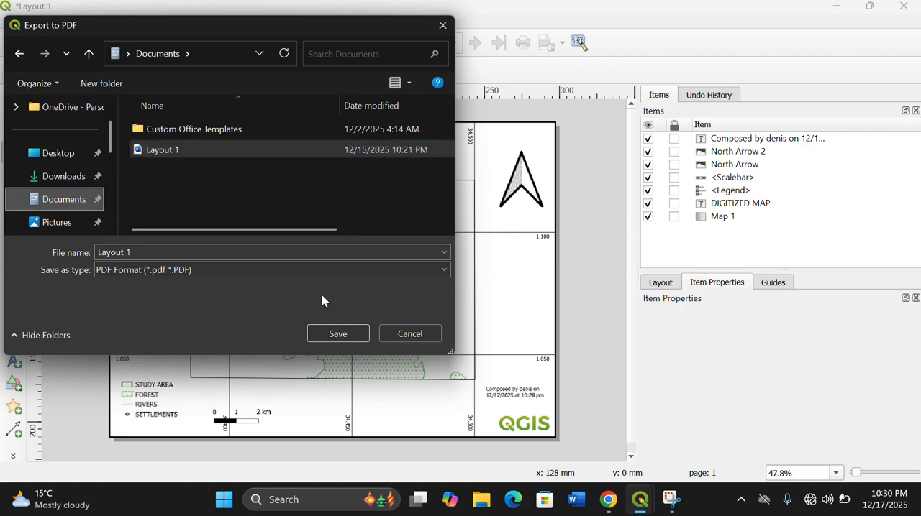
{"action": "left_click", "coordinate": [346, 336]}
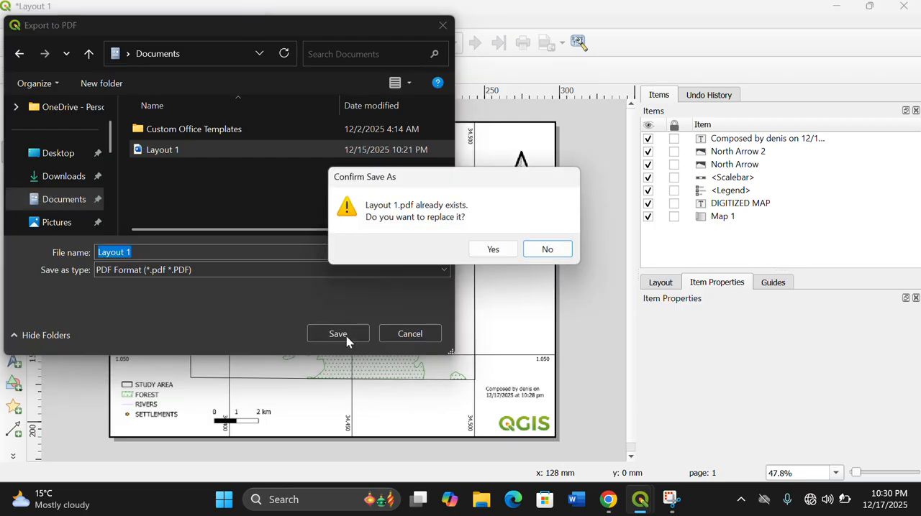
{"action": "left_click", "coordinate": [491, 249]}
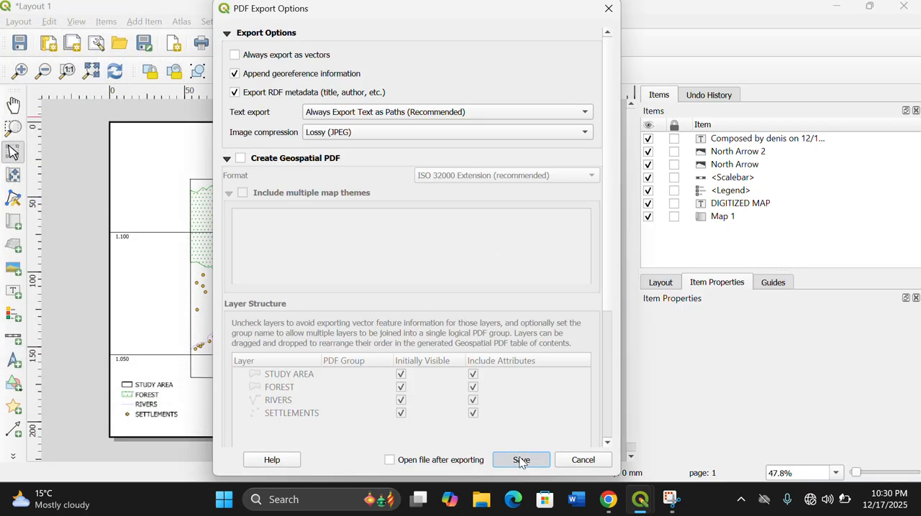
{"action": "left_click", "coordinate": [521, 461]}
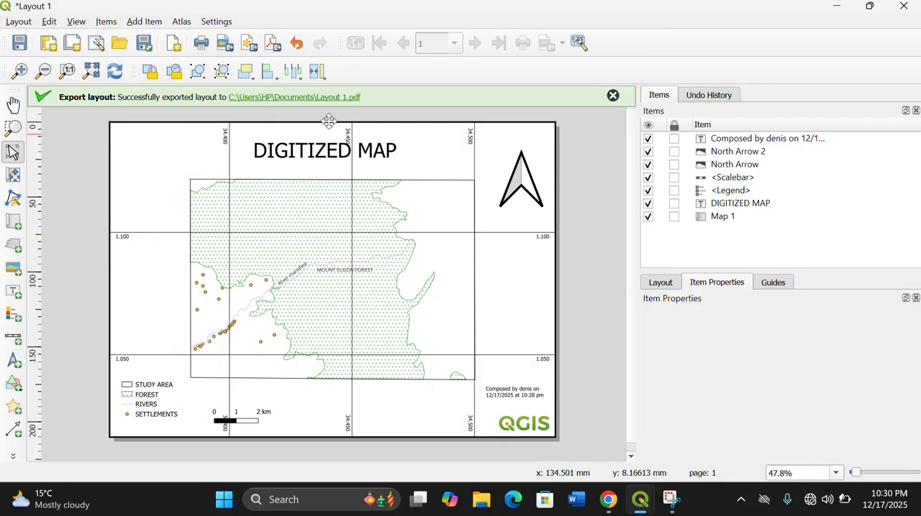
{"action": "left_click", "coordinate": [249, 46]}
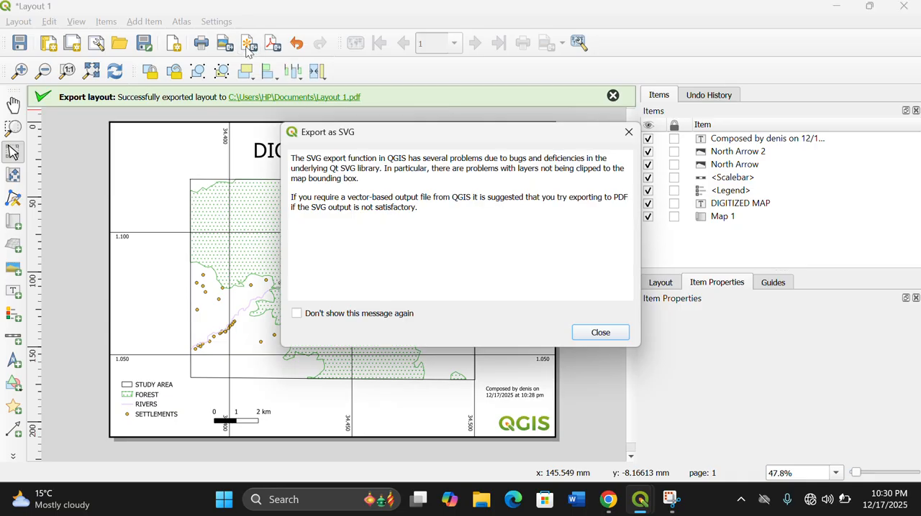
{"action": "left_click", "coordinate": [633, 134]}
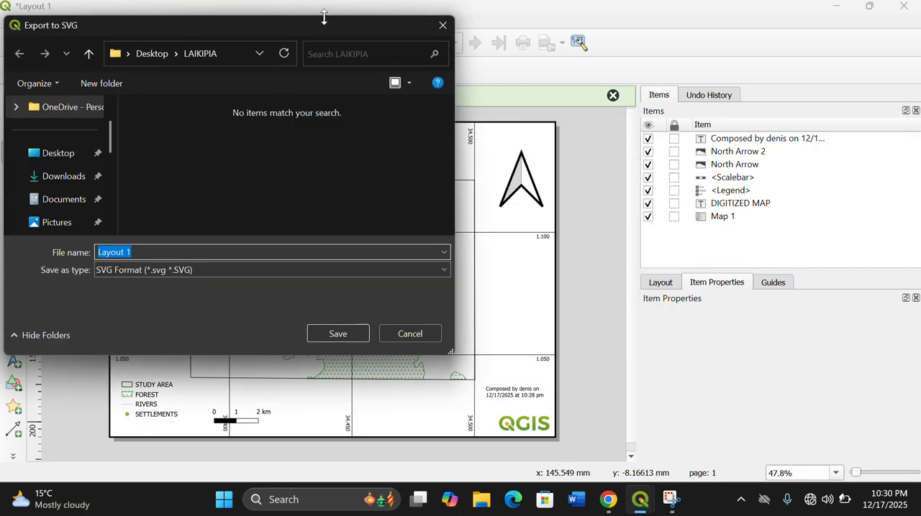
{"action": "left_click_drag", "start_coordinate": [260, 29], "coordinate": [257, 49]}
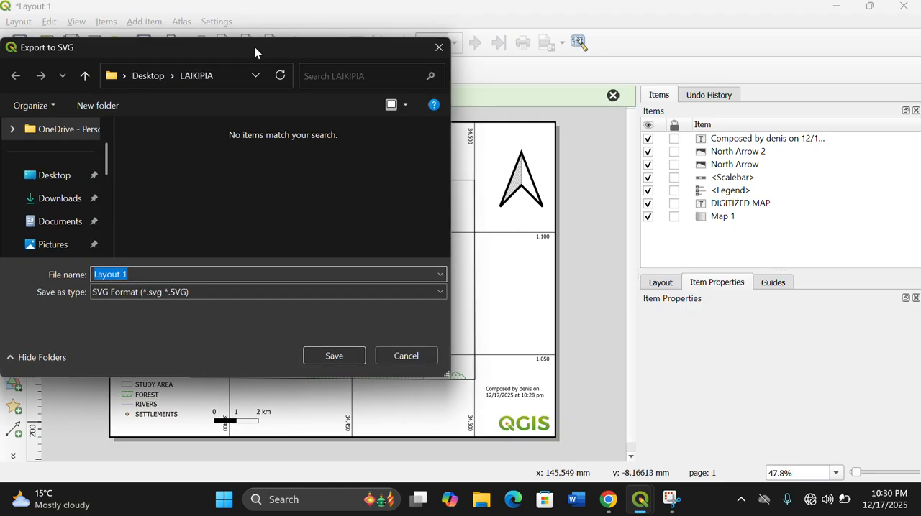
{"action": "left_click", "coordinate": [438, 48]}
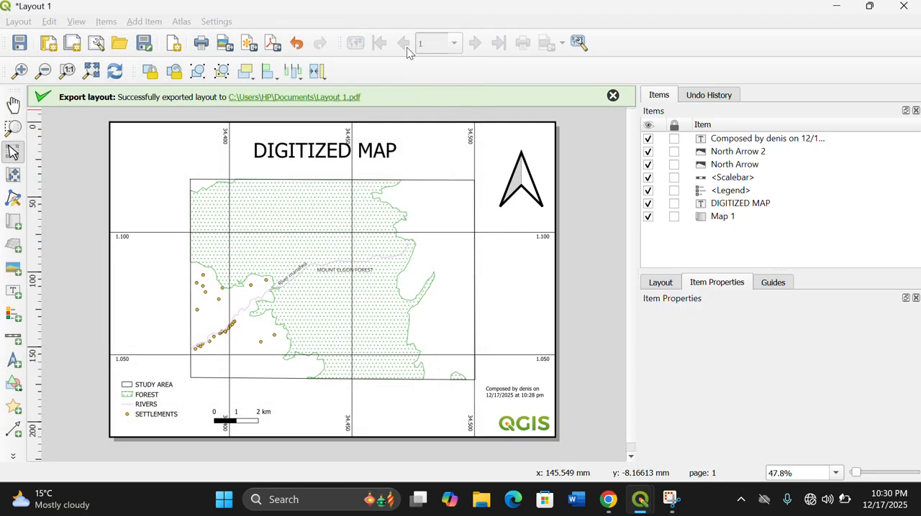
- Export the layout as the PNG image "Layout 1" in the Pictures folder at 300 dpi, and dismiss the export notifications
{"action": "left_click", "coordinate": [226, 44]}
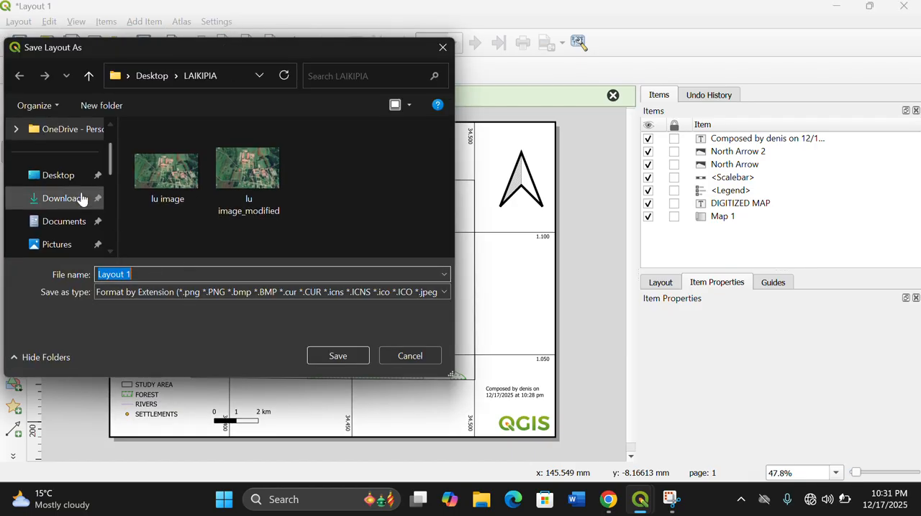
{"action": "left_click", "coordinate": [62, 244]}
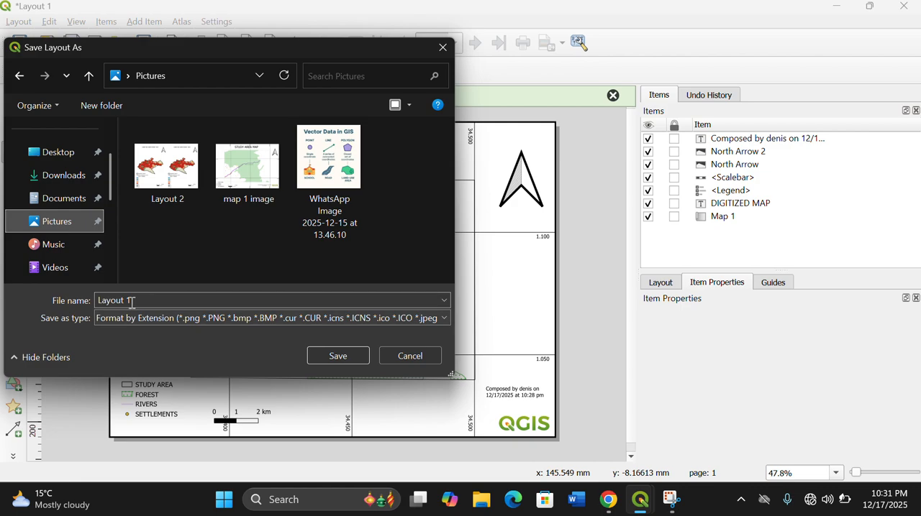
{"action": "left_click", "coordinate": [350, 357]}
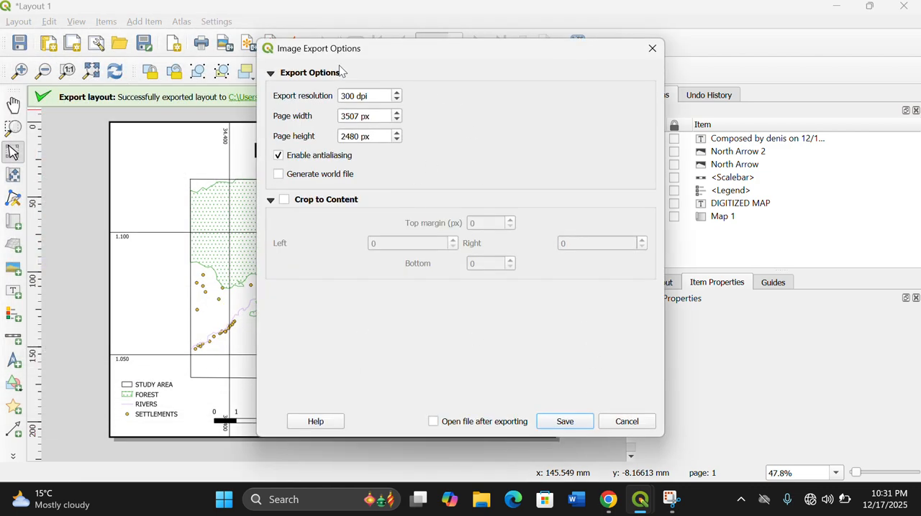
{"action": "left_click", "coordinate": [569, 422]}
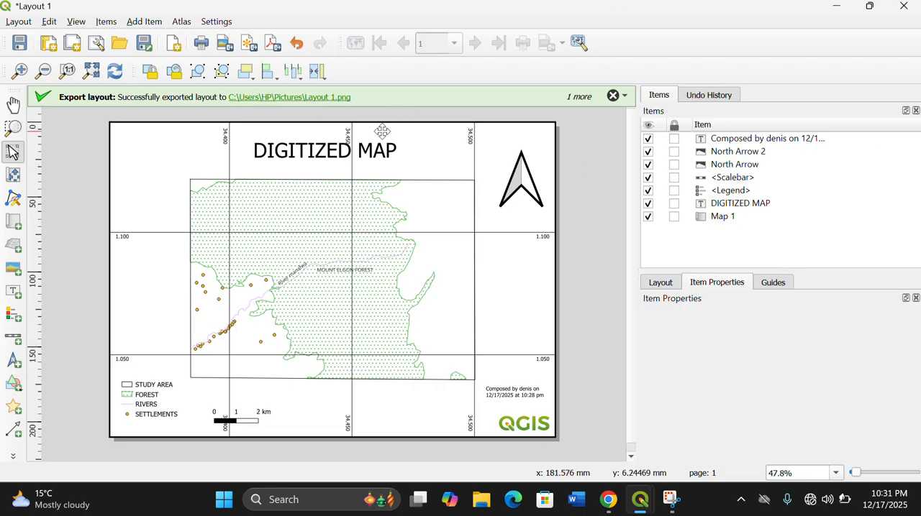
{"action": "left_click", "coordinate": [613, 96]}
{"action": "left_click", "coordinate": [613, 96]}
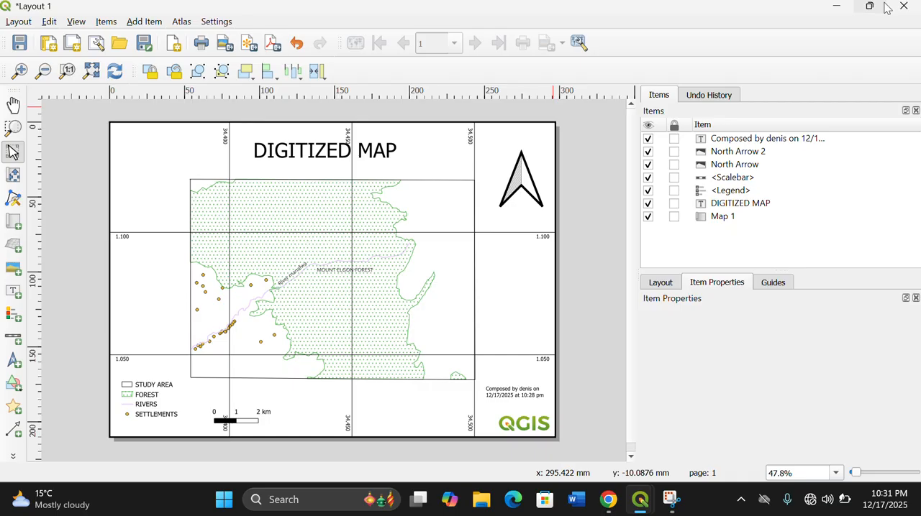
- Close the print layout window and open the Layout Manager for the digitization project
{"action": "mouse_move", "coordinate": [885, 7]}
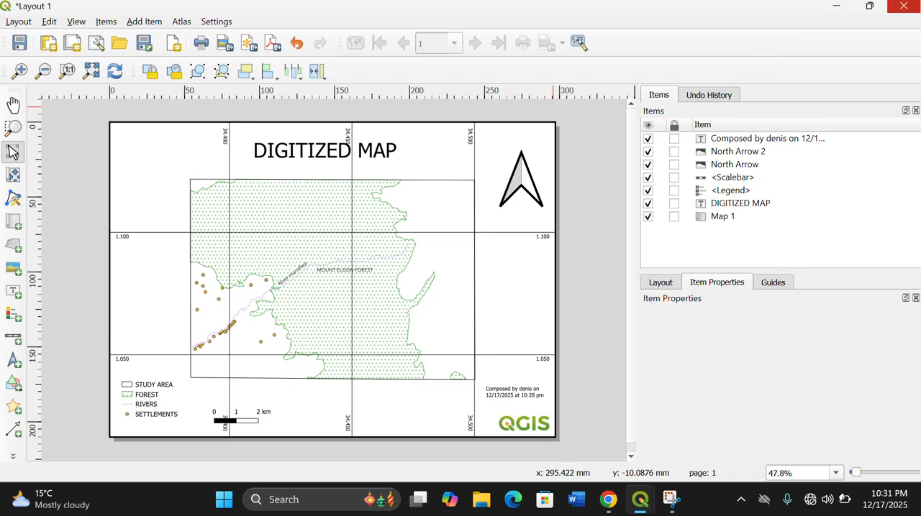
{"action": "left_click", "coordinate": [910, 9]}
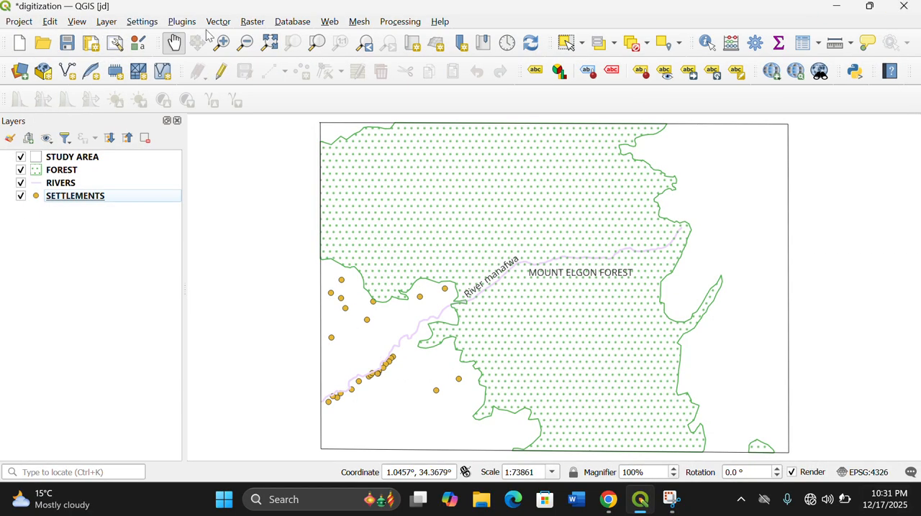
{"action": "left_click", "coordinate": [114, 43]}
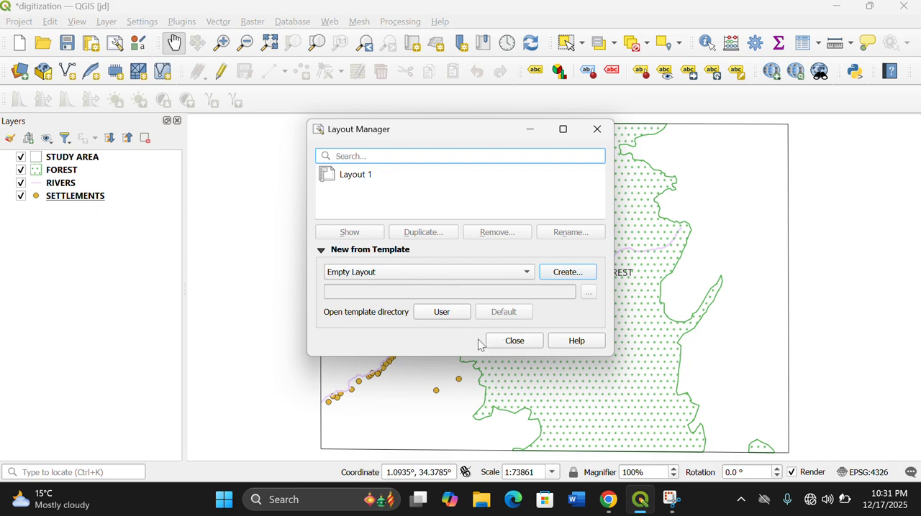
- Close the Layout Manager and create a new print layout with an automatically generated title
{"action": "left_click", "coordinate": [512, 339]}
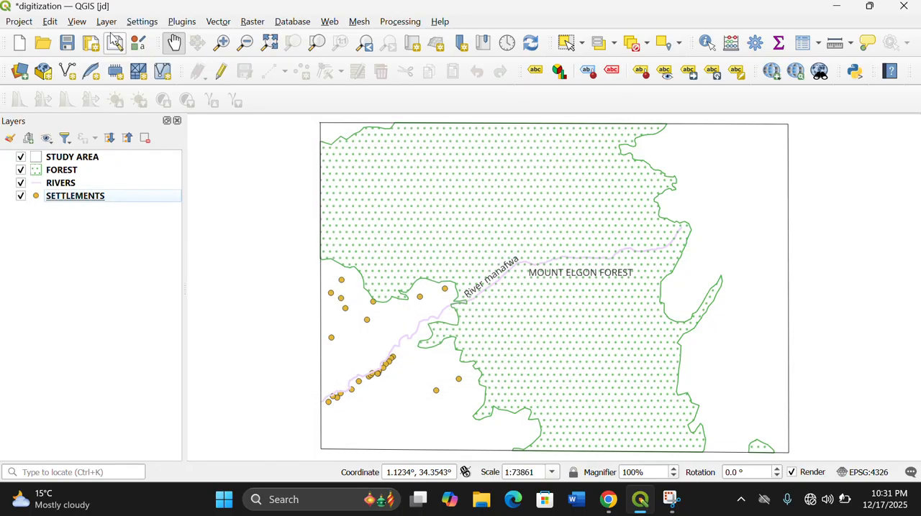
{"action": "left_click", "coordinate": [115, 43]}
{"action": "left_click", "coordinate": [583, 136]}
{"action": "left_click", "coordinate": [91, 42]}
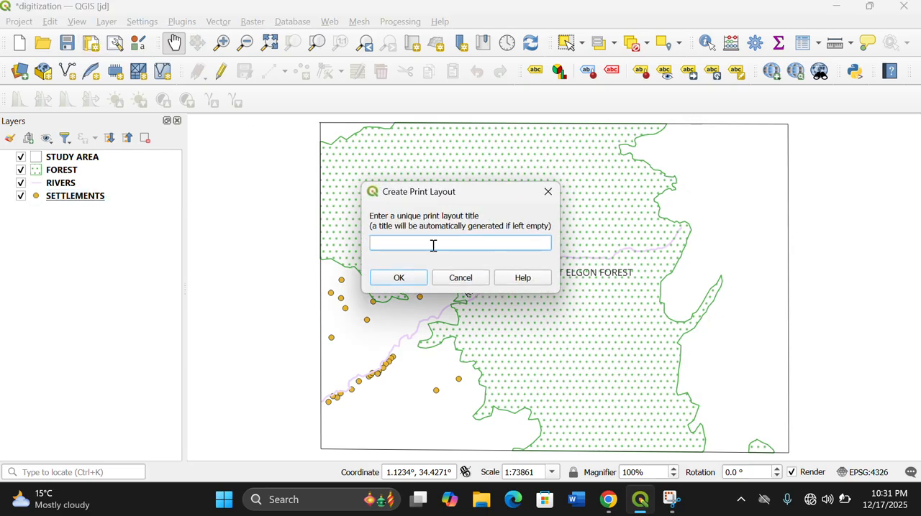
{"action": "left_click", "coordinate": [397, 278]}
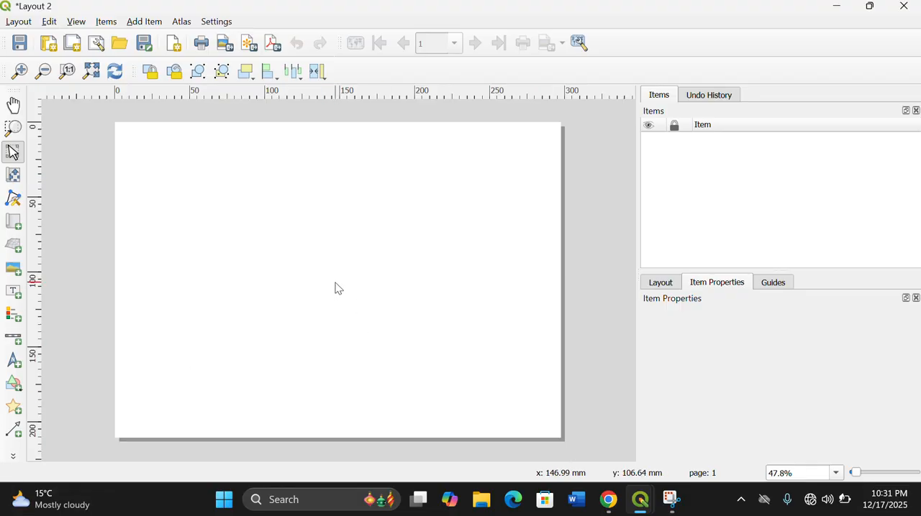
- Add the items from the "digitization map" template in the Desktop map folder to the new layout, and close the layout window
{"action": "left_click", "coordinate": [19, 22]}
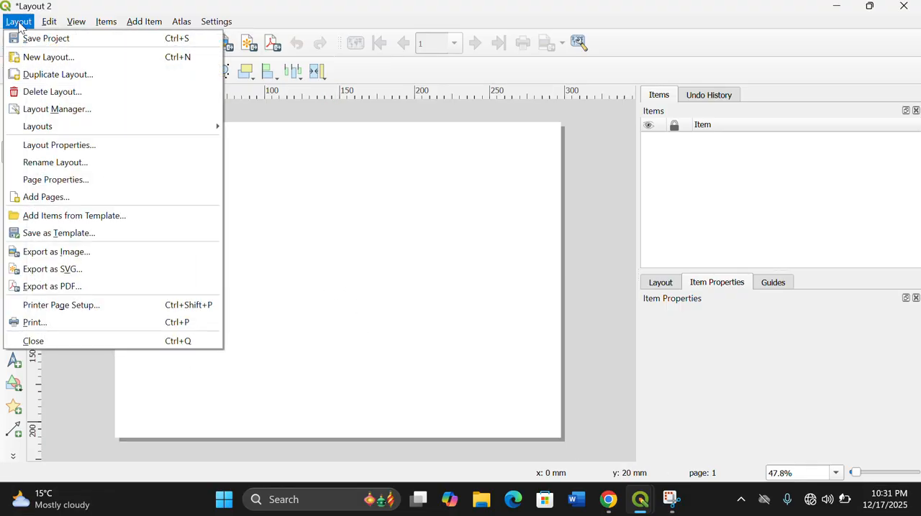
{"action": "left_click", "coordinate": [46, 220]}
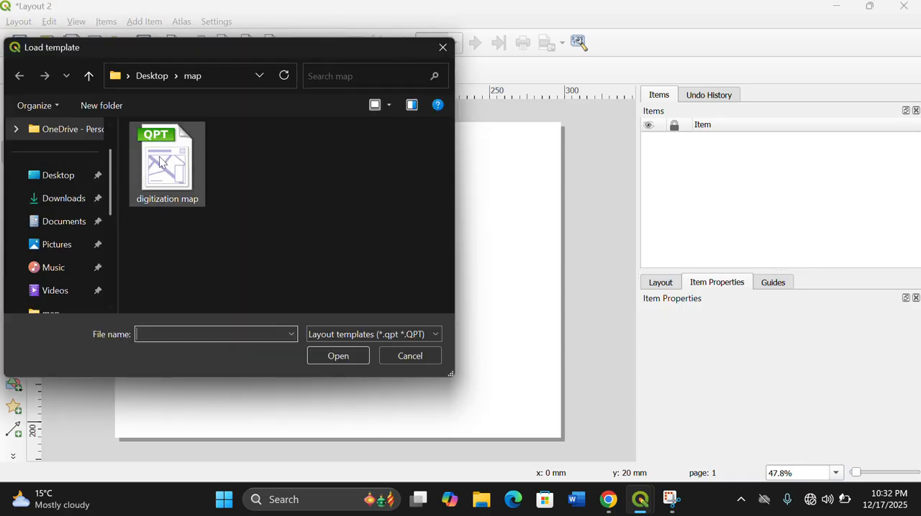
{"action": "left_click", "coordinate": [163, 160]}
{"action": "left_click", "coordinate": [334, 361]}
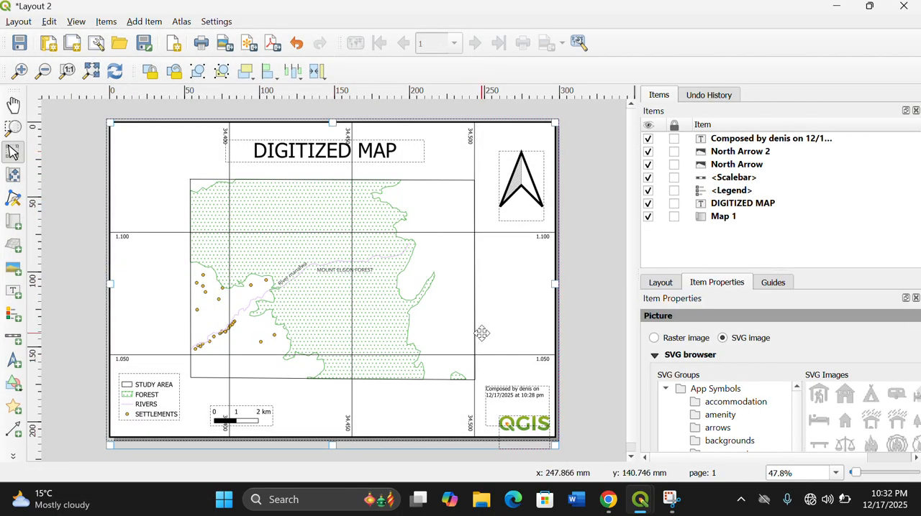
{"action": "left_click", "coordinate": [502, 294]}
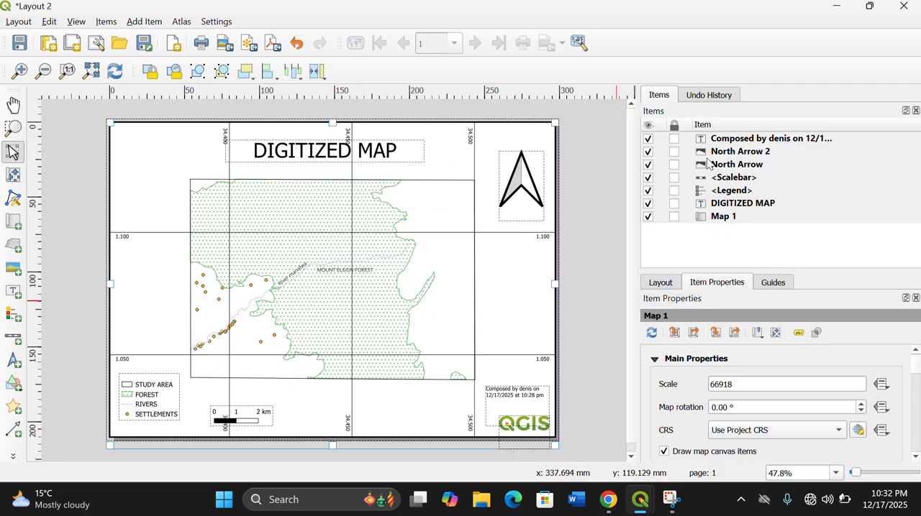
{"action": "left_click", "coordinate": [571, 318]}
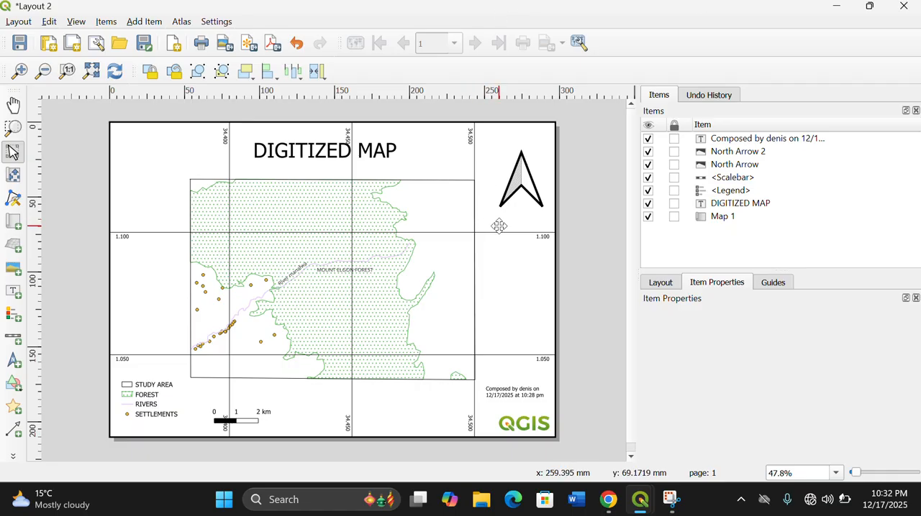
{"action": "left_click", "coordinate": [903, 8]}
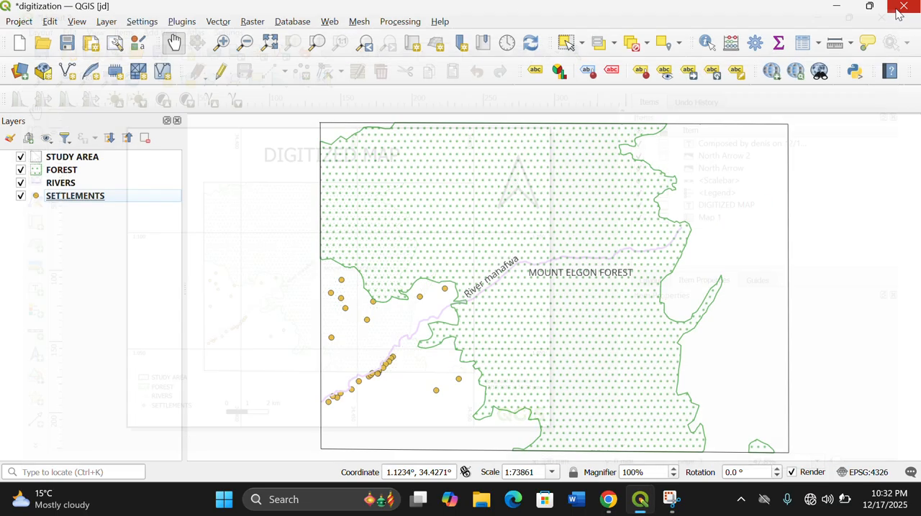
- Switch to File Explorer, view the exported image "Layout 1" in the Pictures folder, and close the image viewer
{"action": "left_click", "coordinate": [837, 9]}
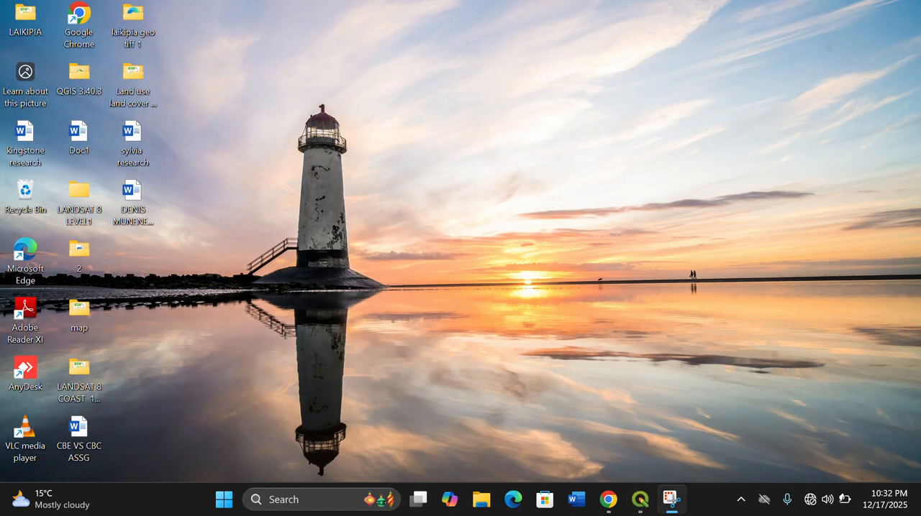
{"action": "left_click", "coordinate": [481, 501]}
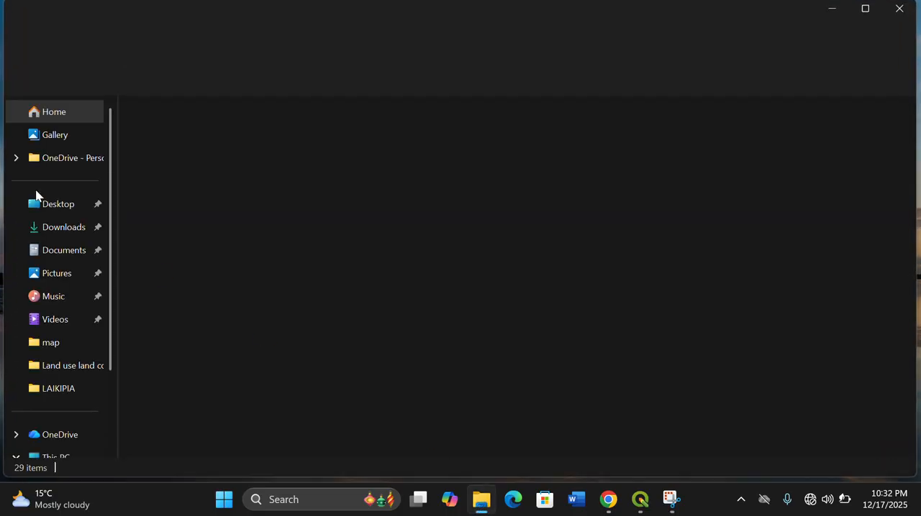
{"action": "left_click", "coordinate": [56, 277]}
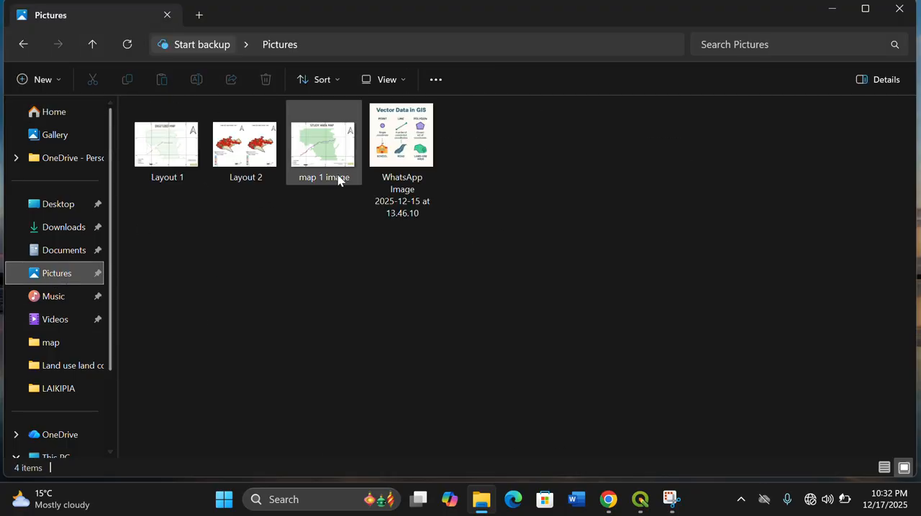
{"action": "left_click", "coordinate": [170, 155]}
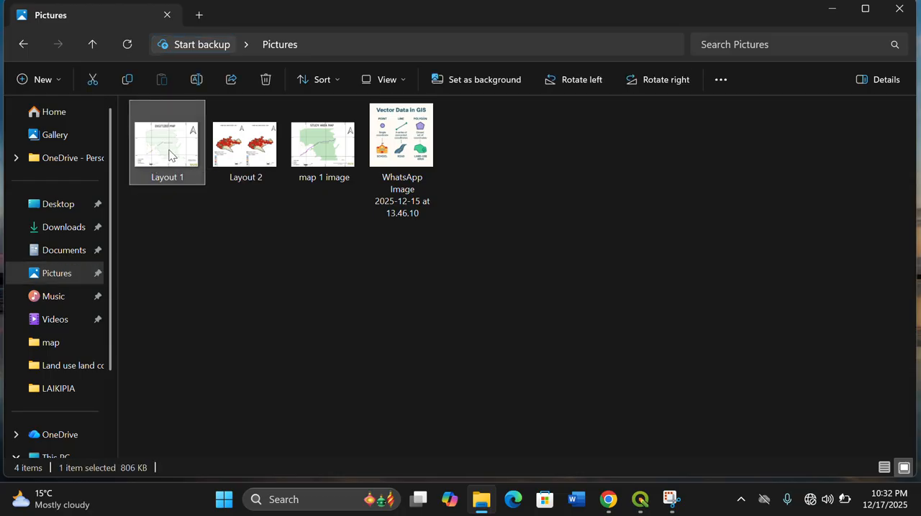
{"action": "double_click", "coordinate": [170, 155]}
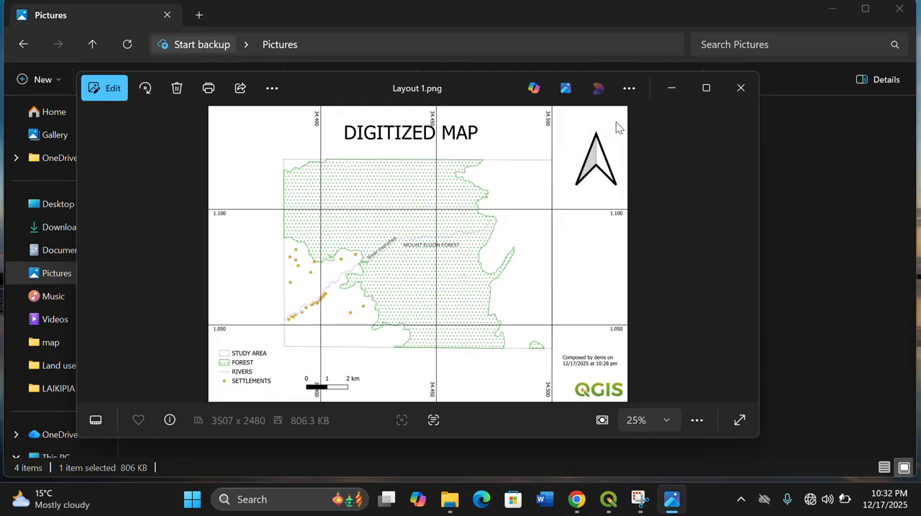
{"action": "left_click", "coordinate": [741, 88]}
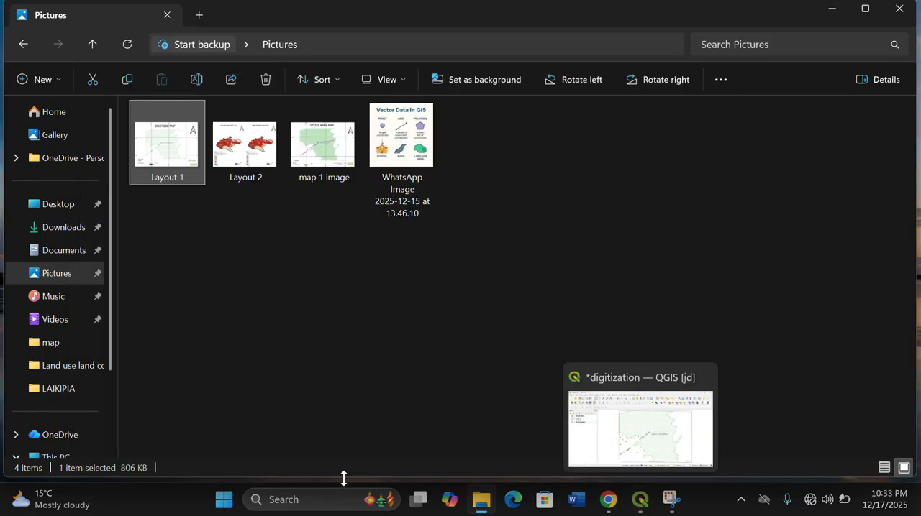
- Open the exported PDF "Layout 1" from the Documents folder in Word, accepting the conversion to an editable document
{"action": "scroll", "coordinate": [61, 340], "scroll_direction": "down", "scroll_amount": 2}
{"action": "scroll", "coordinate": [61, 341], "scroll_direction": "down", "scroll_amount": 1}
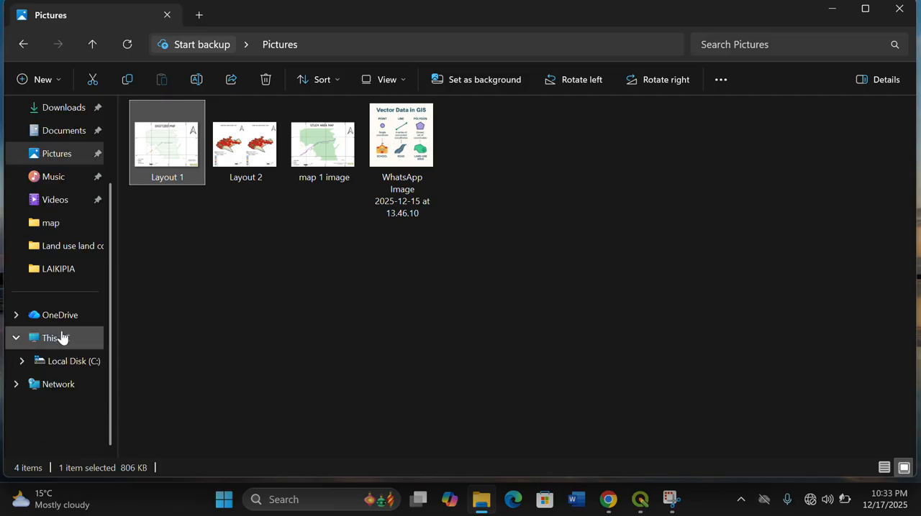
{"action": "left_click", "coordinate": [71, 129]}
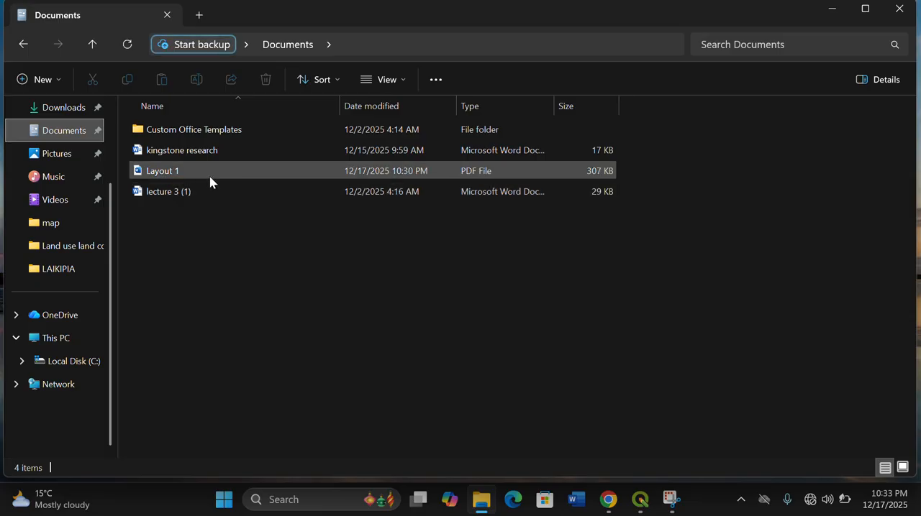
{"action": "double_click", "coordinate": [210, 178]}
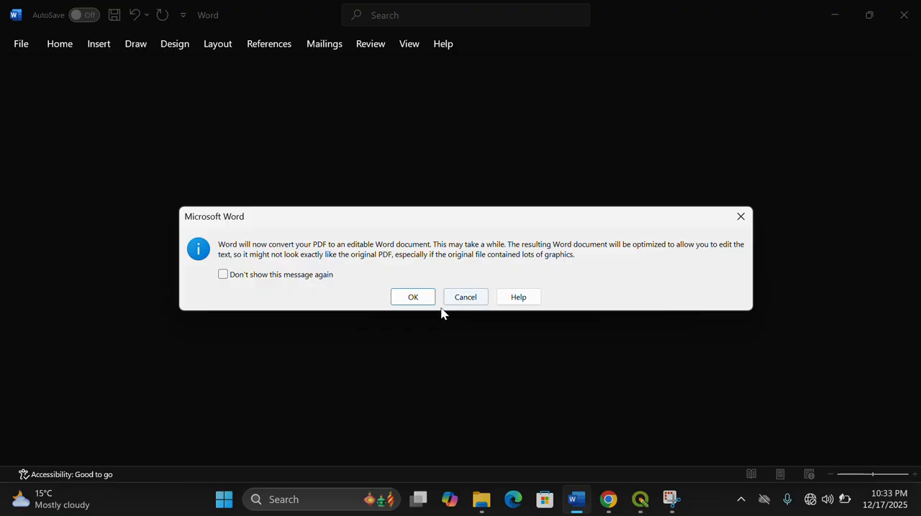
{"action": "left_click", "coordinate": [423, 297]}
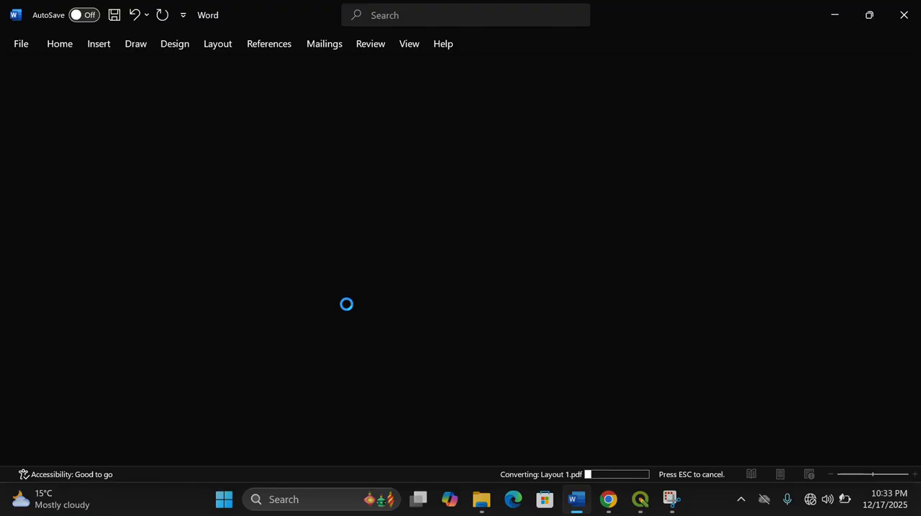
{"action": "mouse_move", "coordinate": [577, 496]}
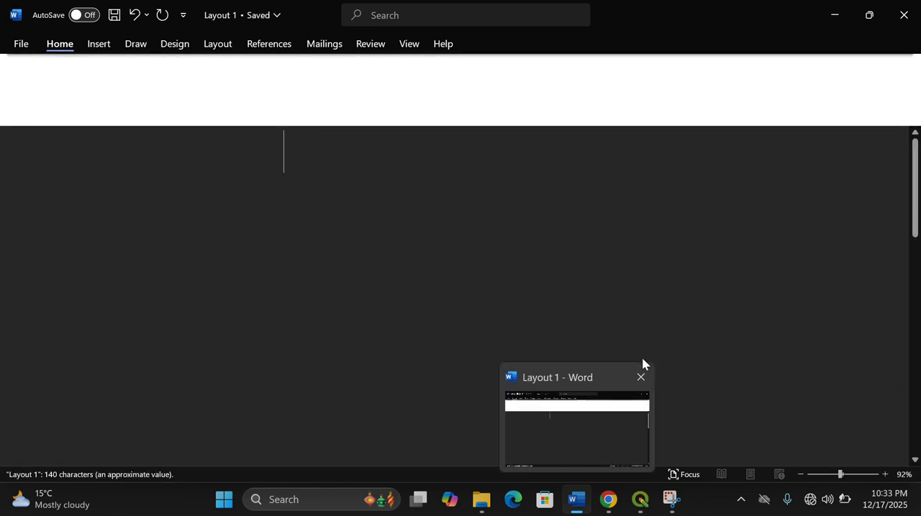
- Review both pages of the converted "Layout 1" document for the map title, legend and credit text, and close Word
{"action": "scroll", "coordinate": [573, 290], "scroll_direction": "down", "scroll_amount": 6}
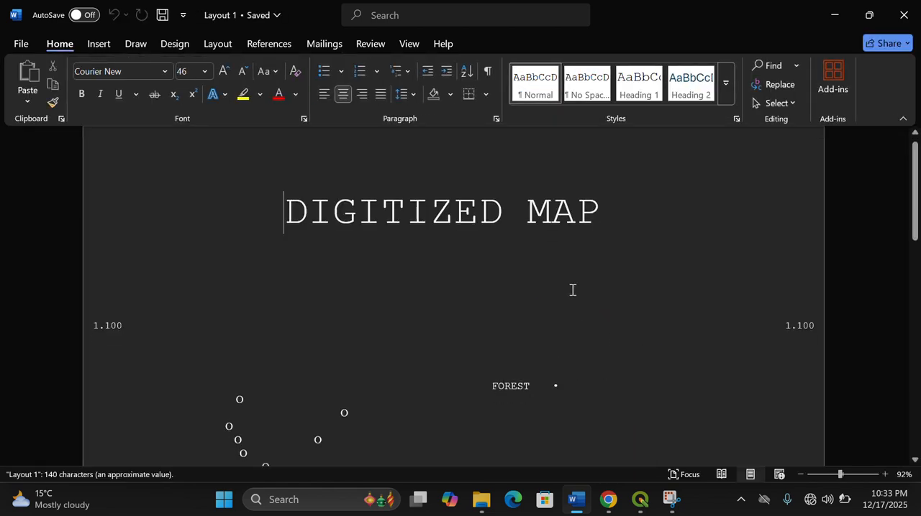
{"action": "scroll", "coordinate": [573, 291], "scroll_direction": "down", "scroll_amount": 11}
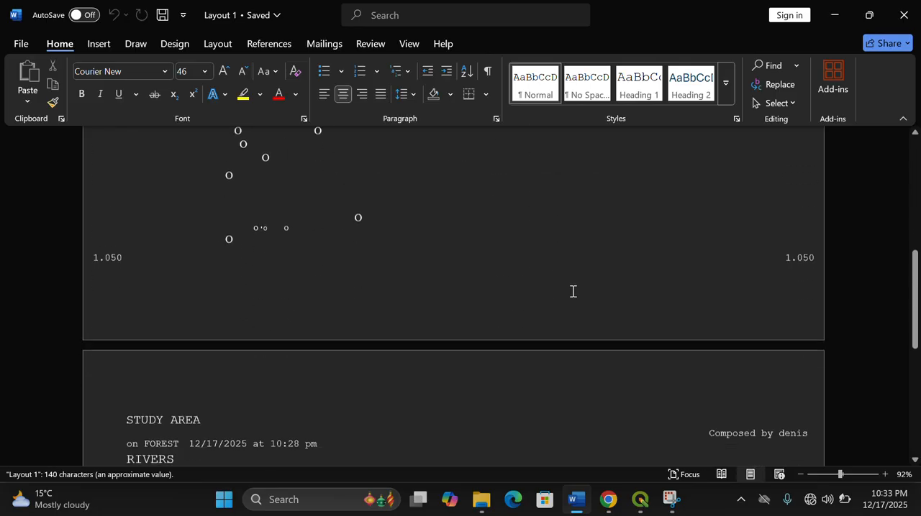
{"action": "scroll", "coordinate": [573, 293], "scroll_direction": "down", "scroll_amount": 2}
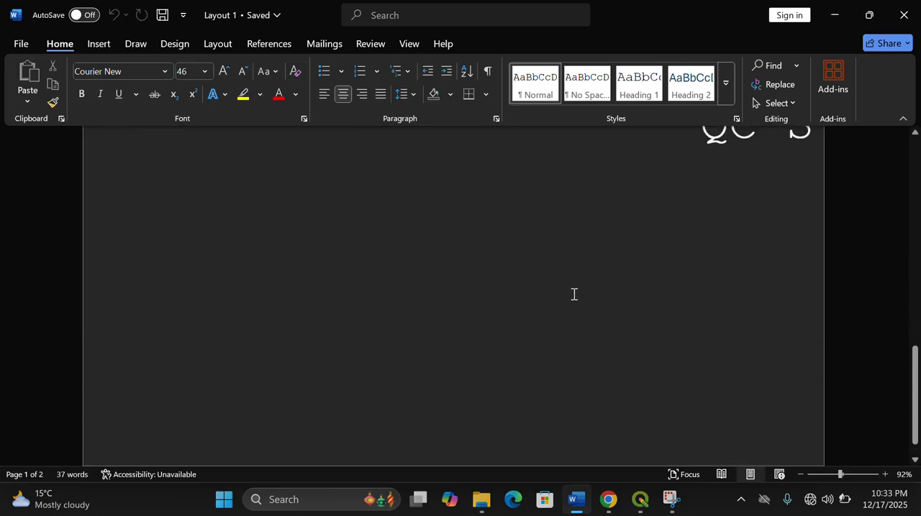
{"action": "scroll", "coordinate": [573, 294], "scroll_direction": "up", "scroll_amount": 6}
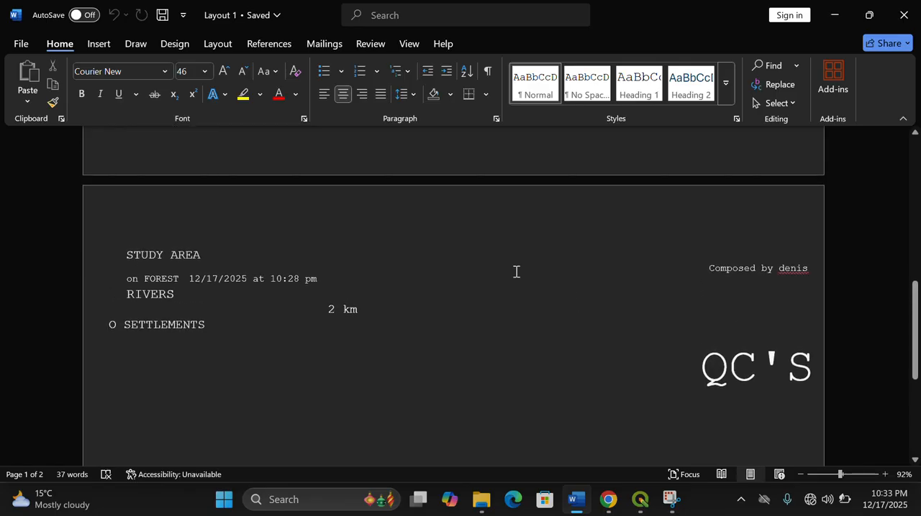
{"action": "scroll", "coordinate": [487, 318], "scroll_direction": "up", "scroll_amount": 6}
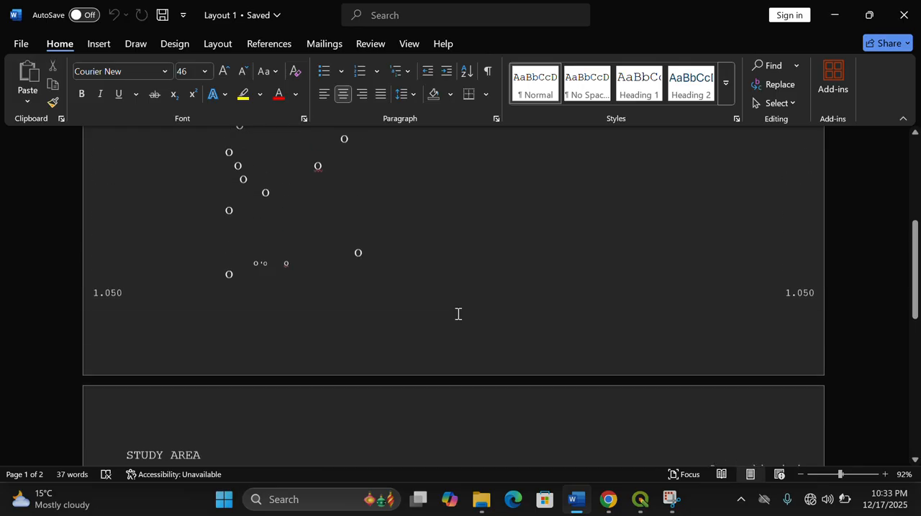
{"action": "scroll", "coordinate": [457, 314], "scroll_direction": "up", "scroll_amount": 4}
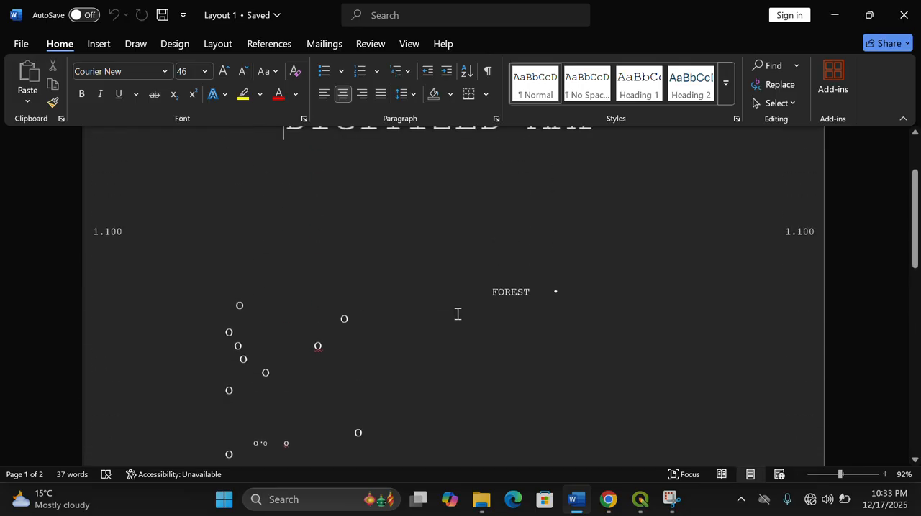
{"action": "scroll", "coordinate": [532, 304], "scroll_direction": "up", "scroll_amount": 2}
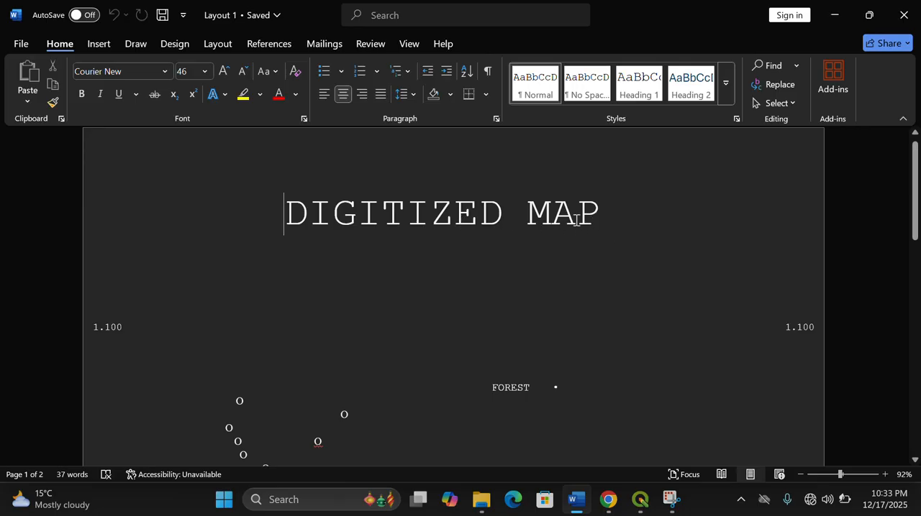
{"action": "scroll", "coordinate": [420, 303], "scroll_direction": "up", "scroll_amount": 1}
{"action": "scroll", "coordinate": [420, 303], "scroll_direction": "down", "scroll_amount": 2}
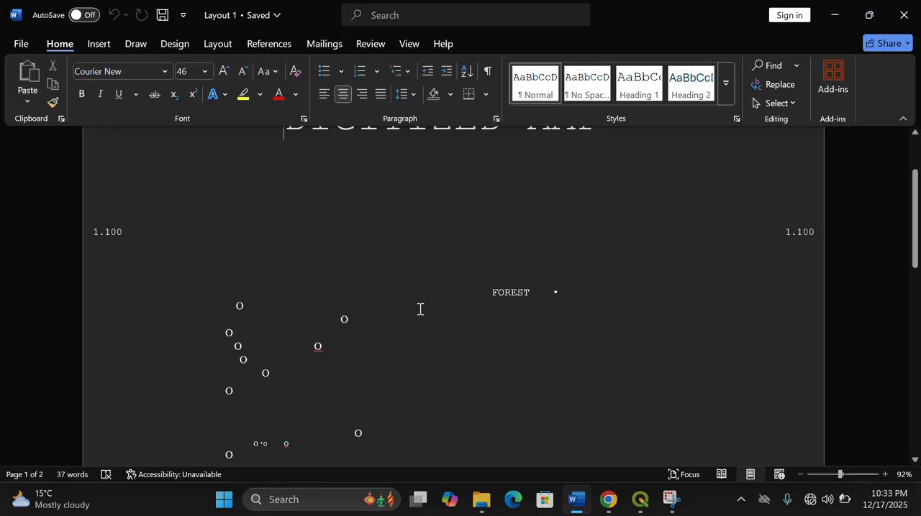
{"action": "scroll", "coordinate": [432, 307], "scroll_direction": "up", "scroll_amount": 2}
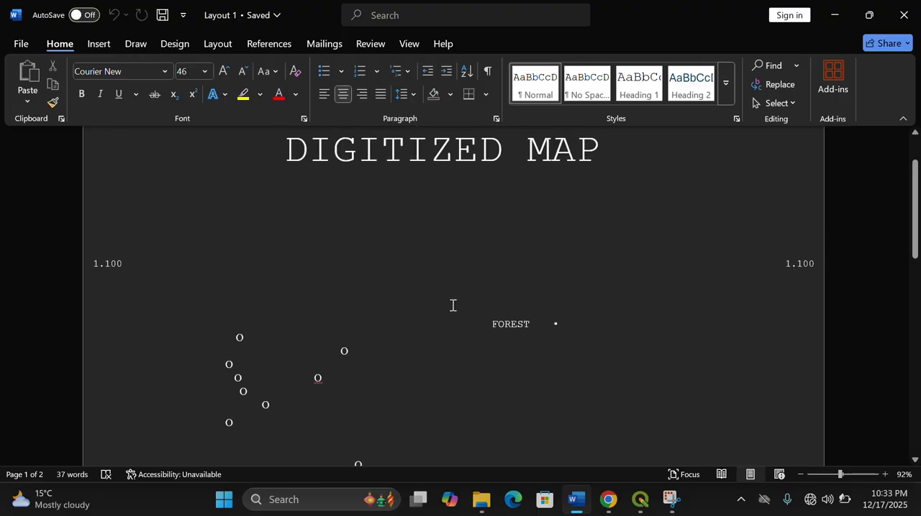
{"action": "left_click", "coordinate": [907, 16]}
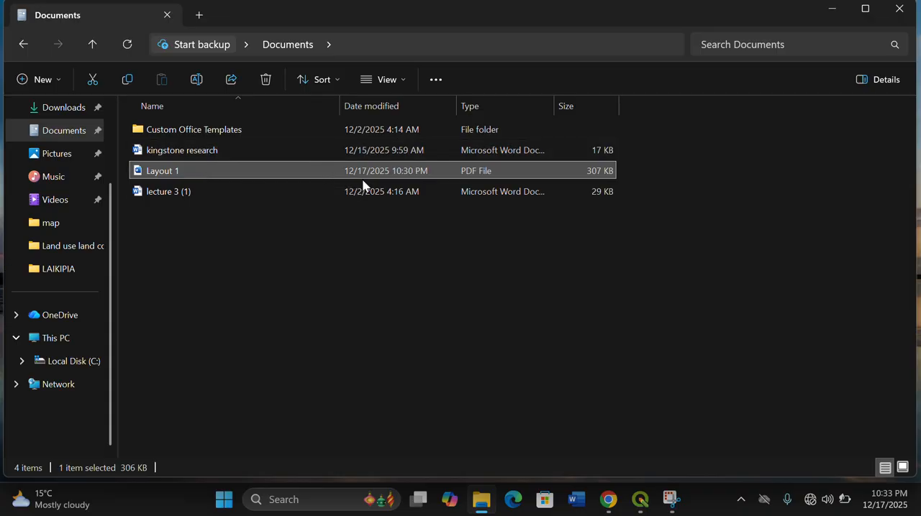
- Minimize the File Explorer window to return to the desktop
{"action": "mouse_move", "coordinate": [673, 502]}
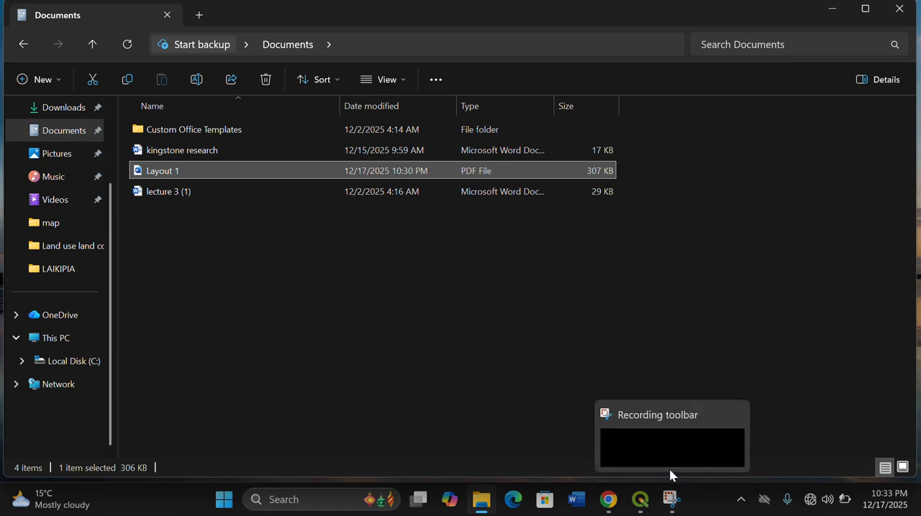
{"action": "left_click", "coordinate": [674, 421]}
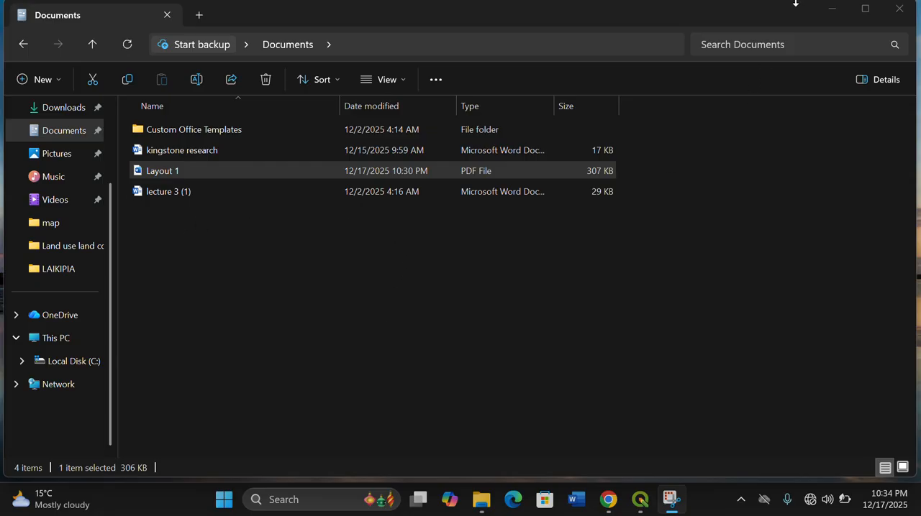
{"action": "left_click", "coordinate": [833, 10]}
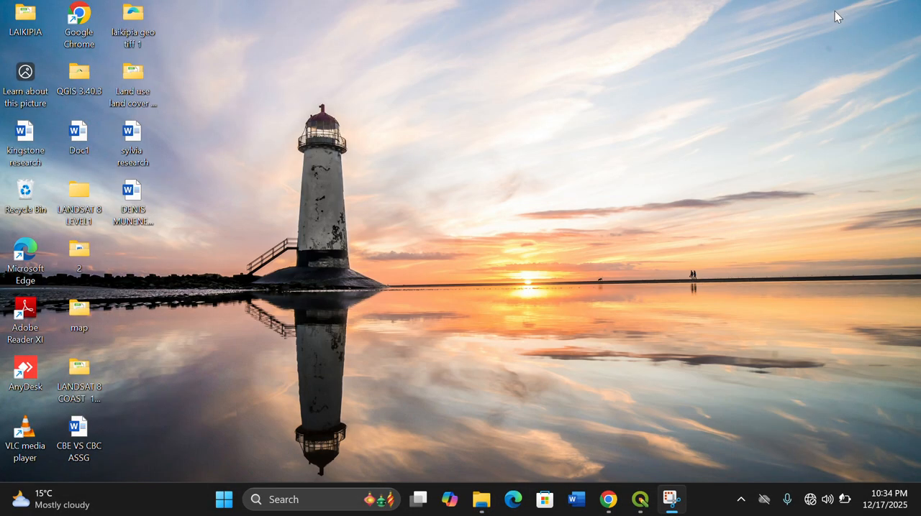